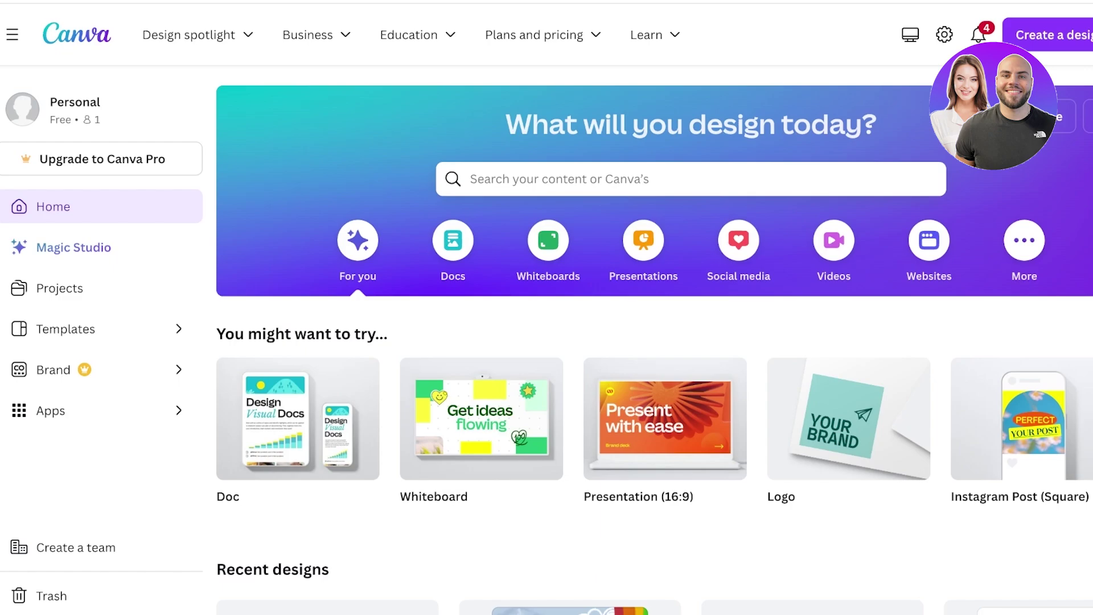
Step: Start a blank website and preview the first Portfolio Website template's pages
click(929, 240)
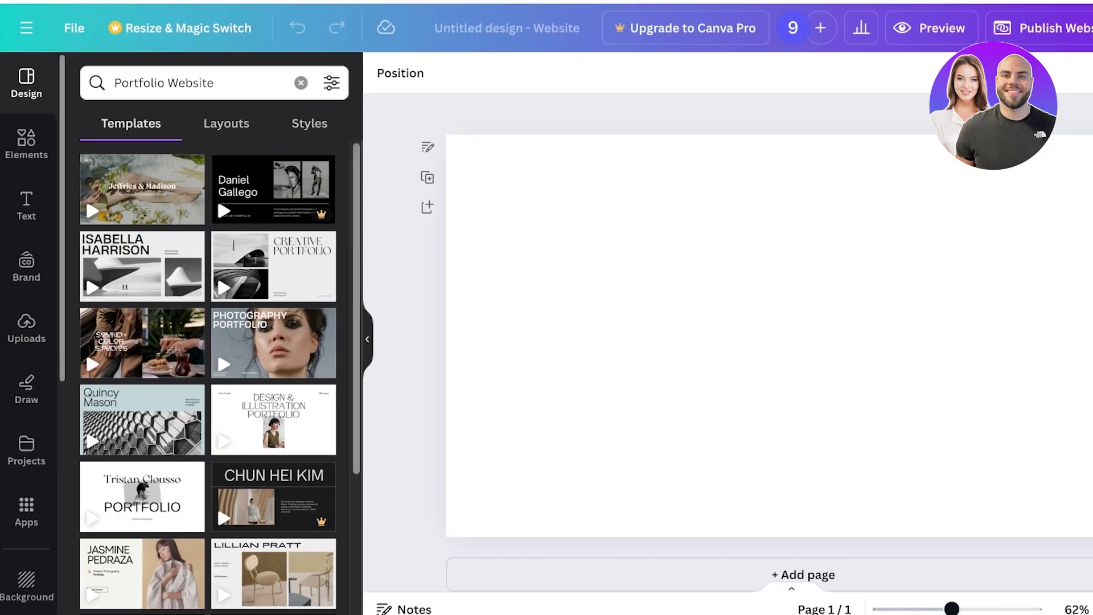
click(141, 217)
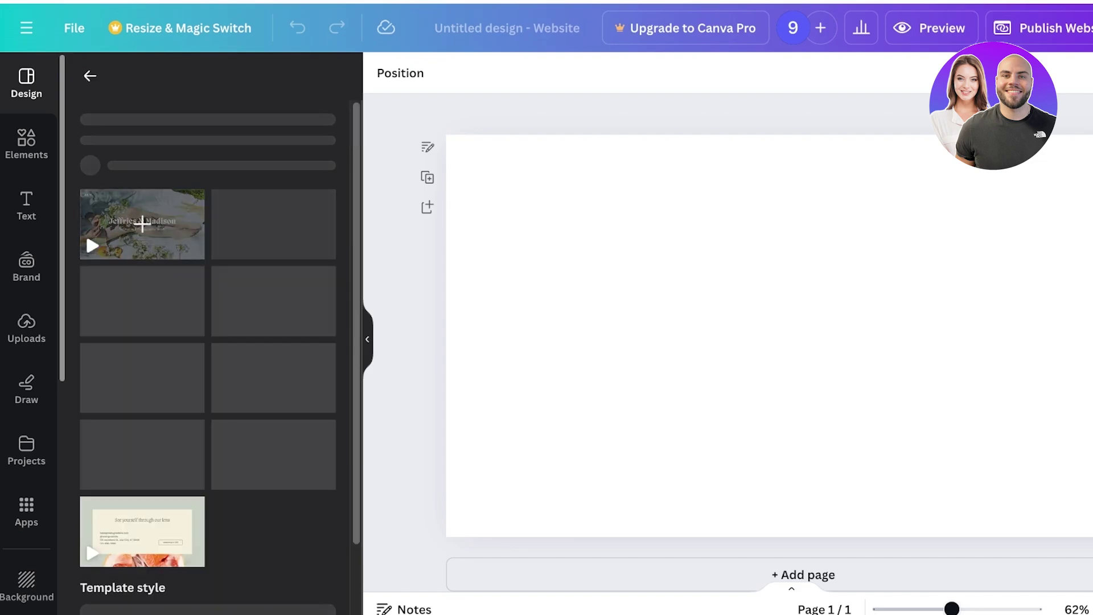
scroll(219, 356, down, 1)
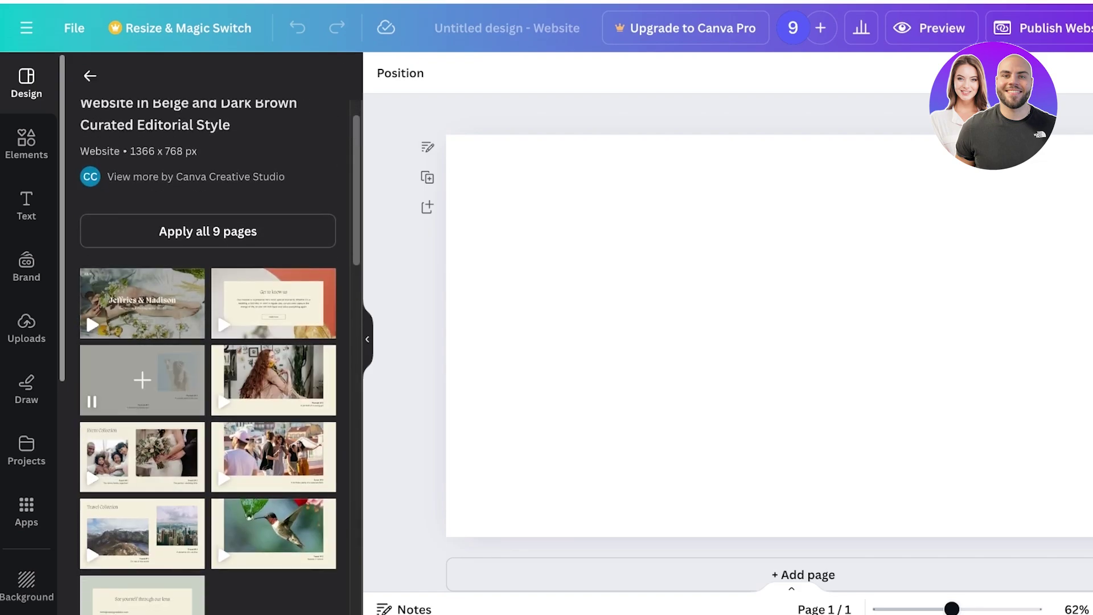
click(90, 76)
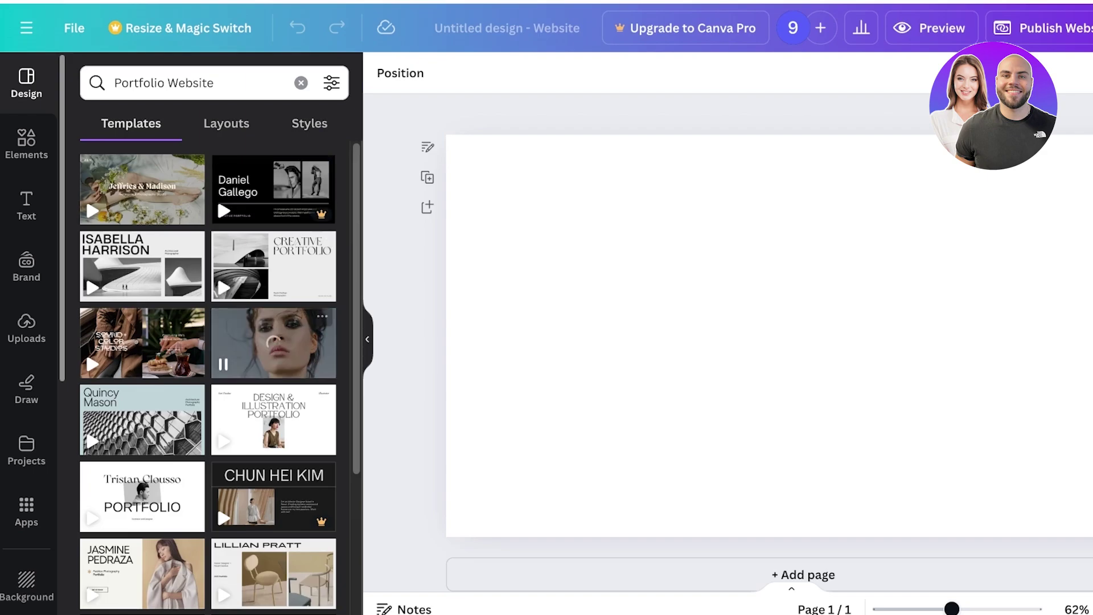
Step: Compare portfolio templates and reopen the 7-page Photography Portfolio template's page previews
click(274, 344)
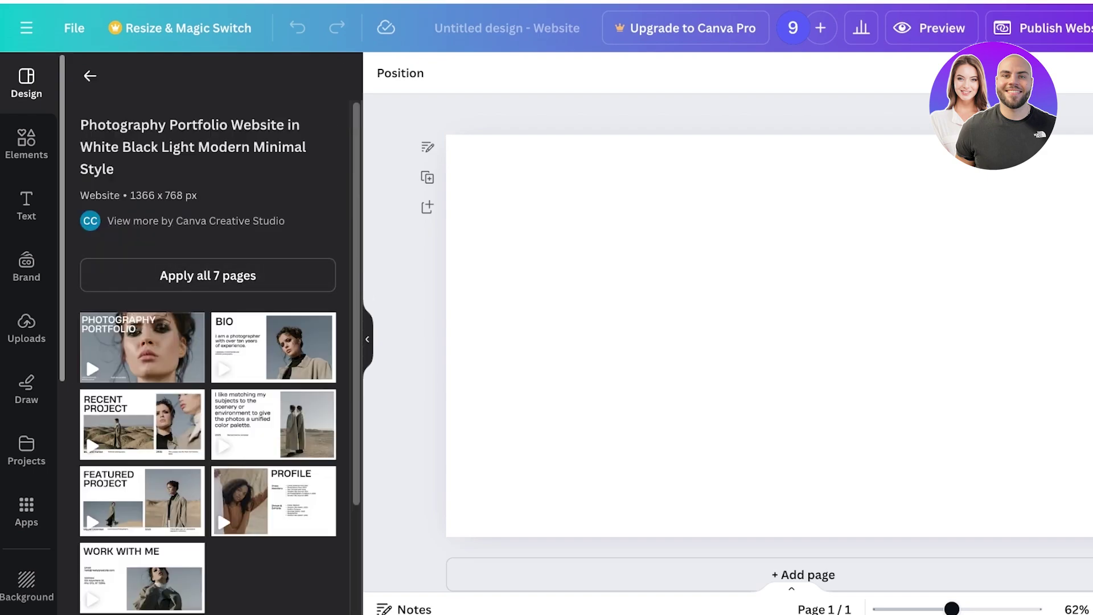
click(90, 76)
scroll(216, 331, down, 3)
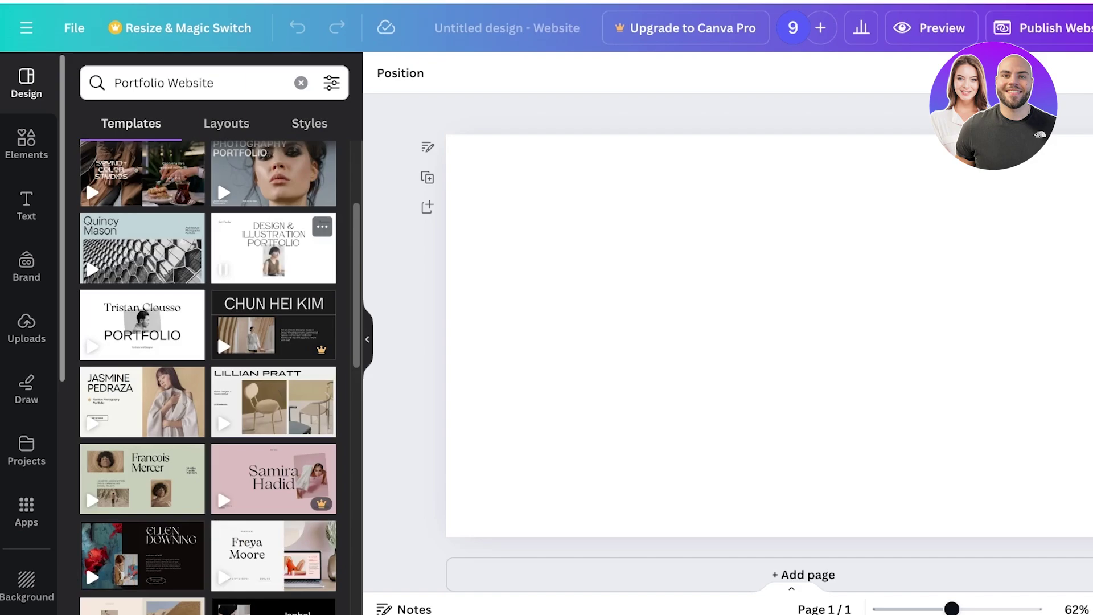
scroll(216, 331, down, 3)
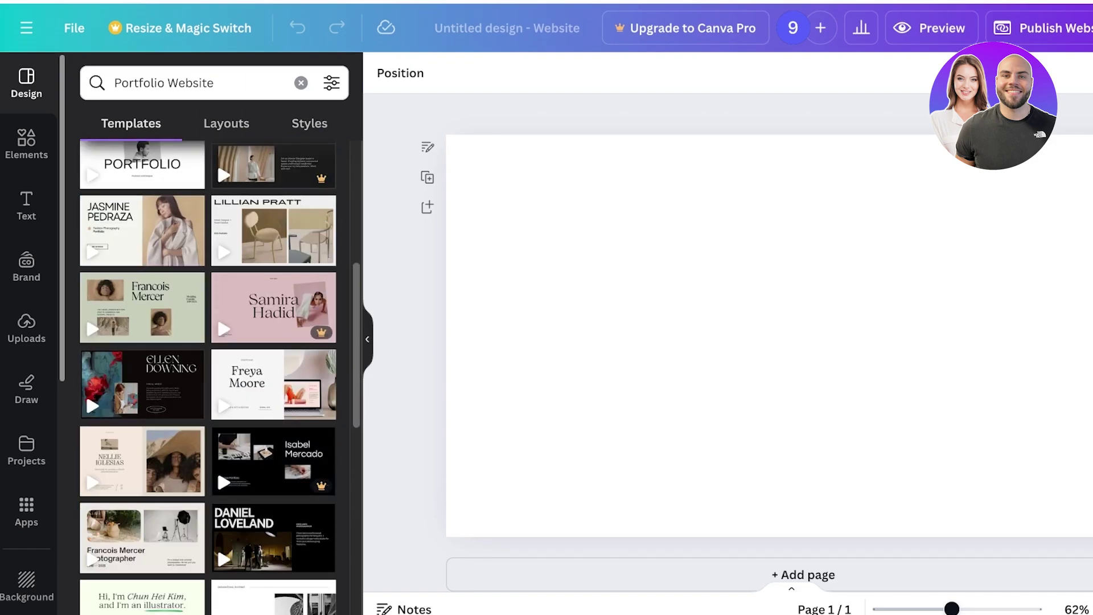
scroll(216, 159, down, 3)
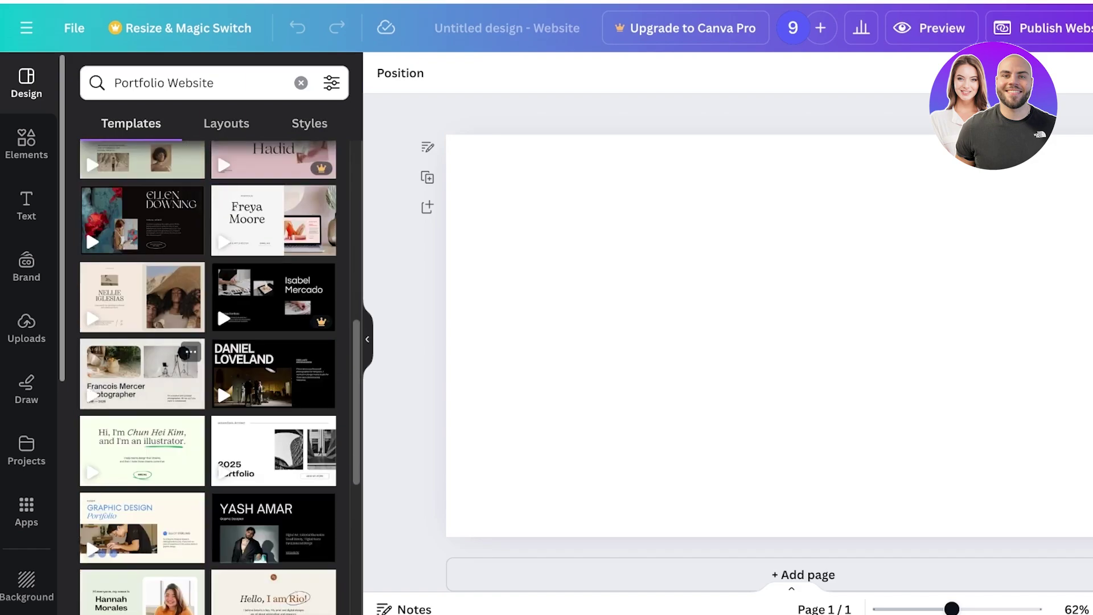
scroll(142, 371, down, 1)
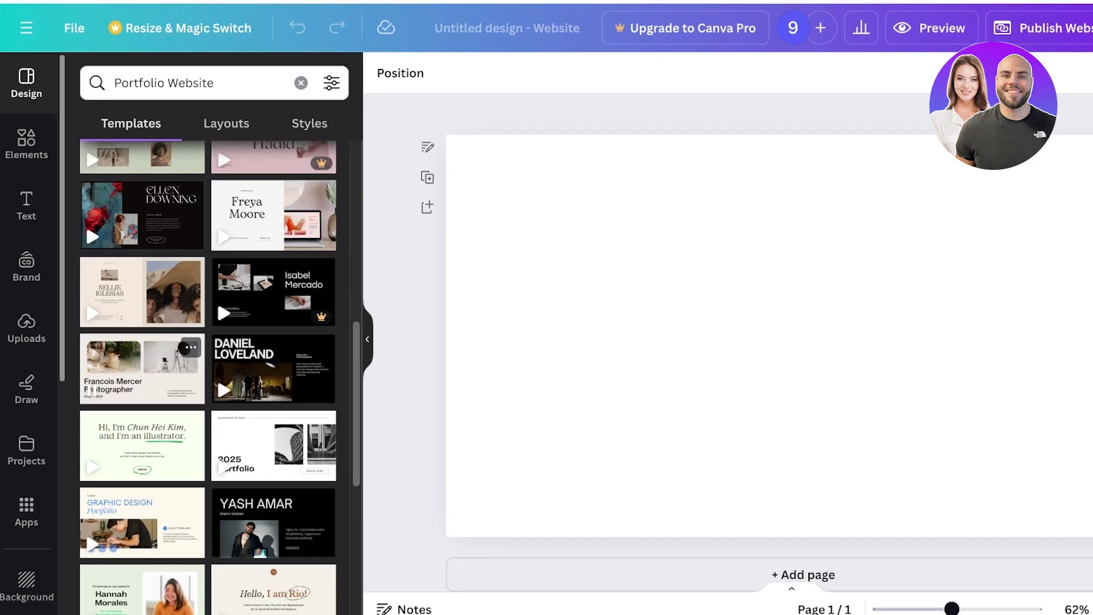
scroll(91, 390, down, 3)
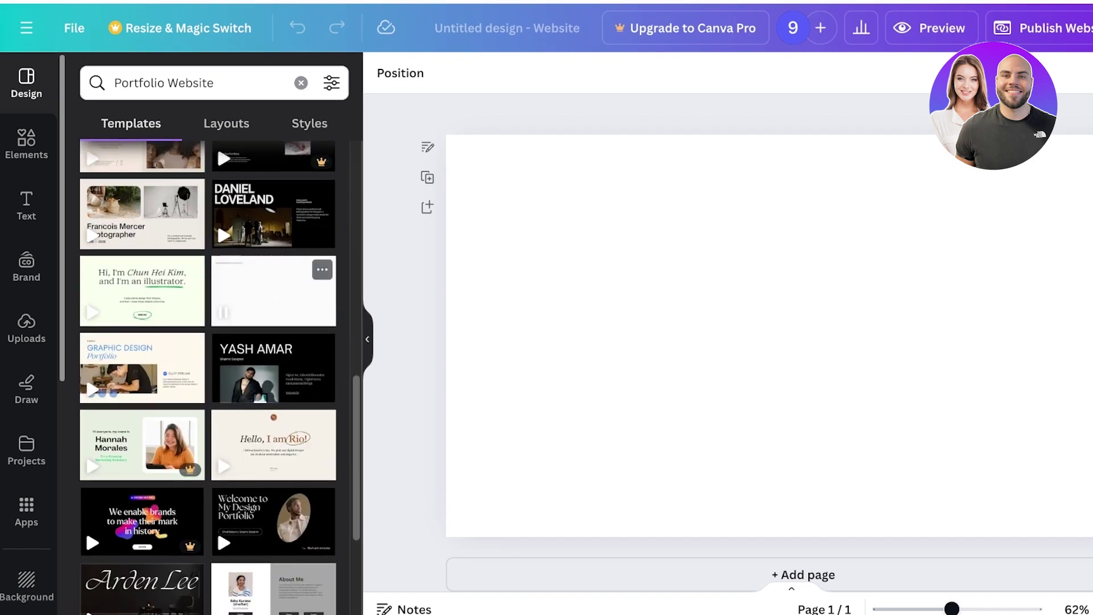
scroll(216, 528, up, 15)
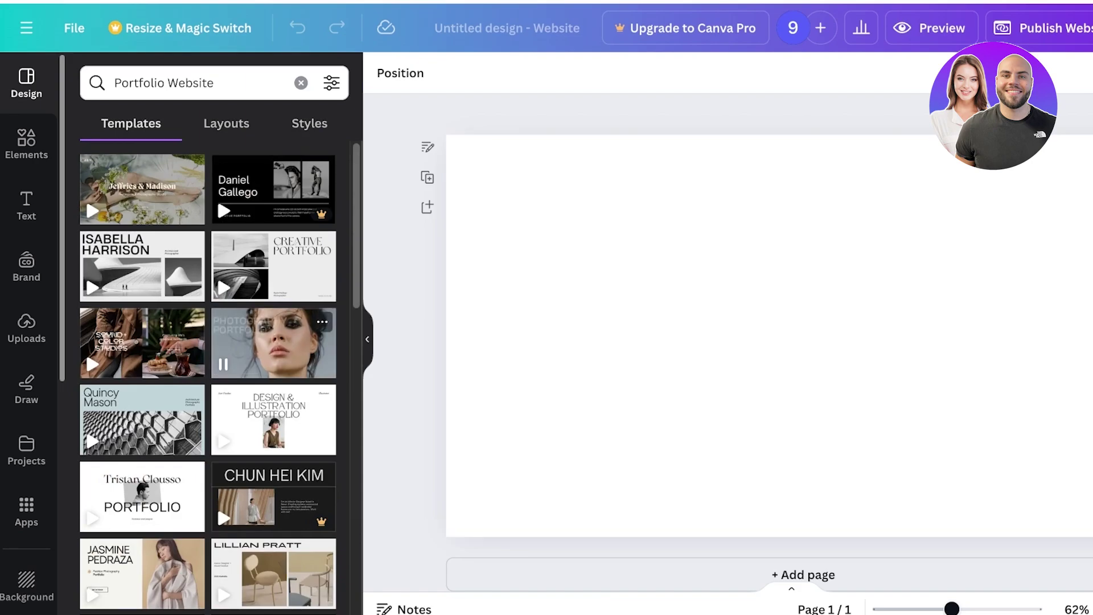
click(228, 365)
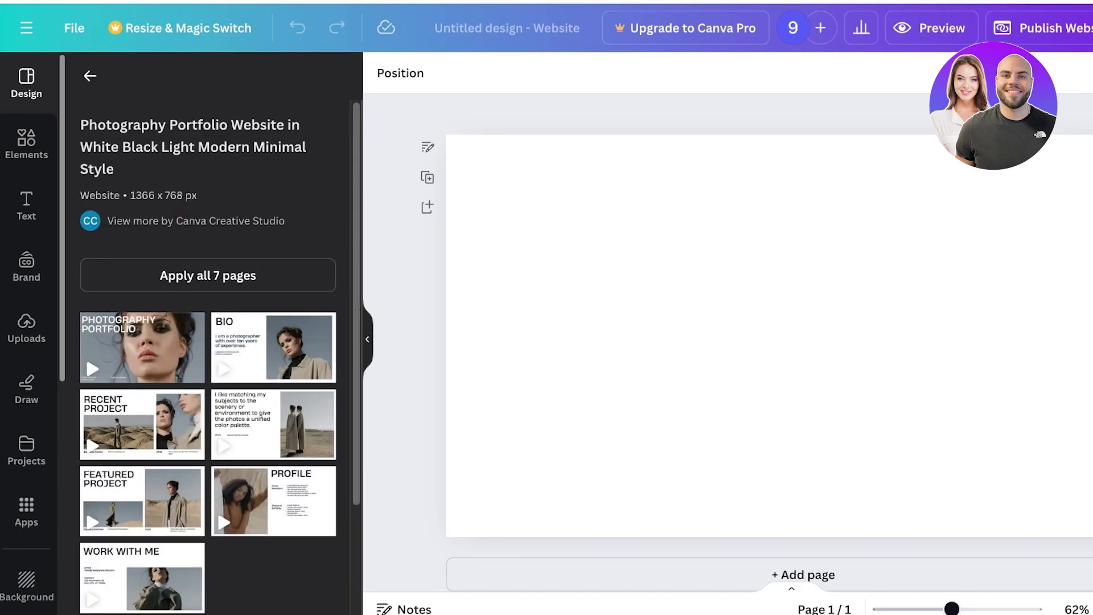
Step: Apply the template's hero page and retitle its heading LILYS MAKEUP PORTFOLIO
click(142, 347)
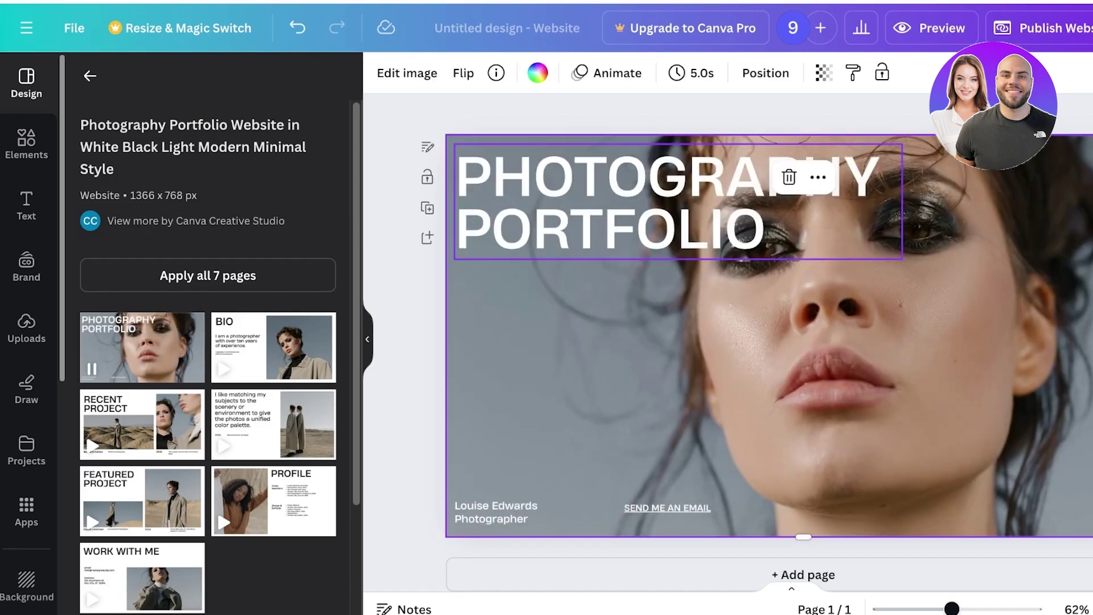
double_click(626, 200)
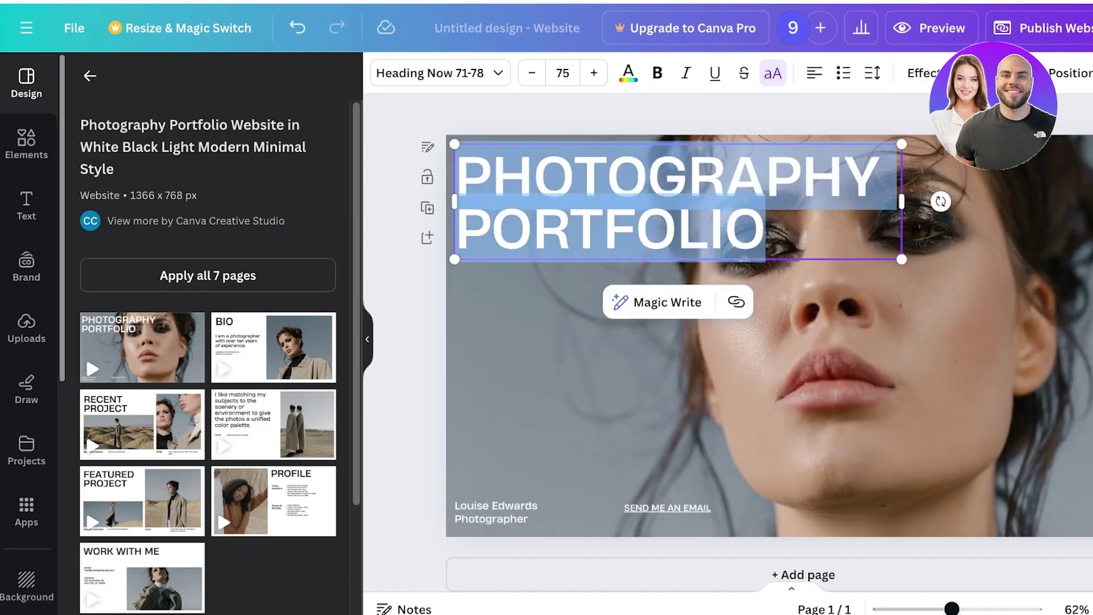
text(LILY)
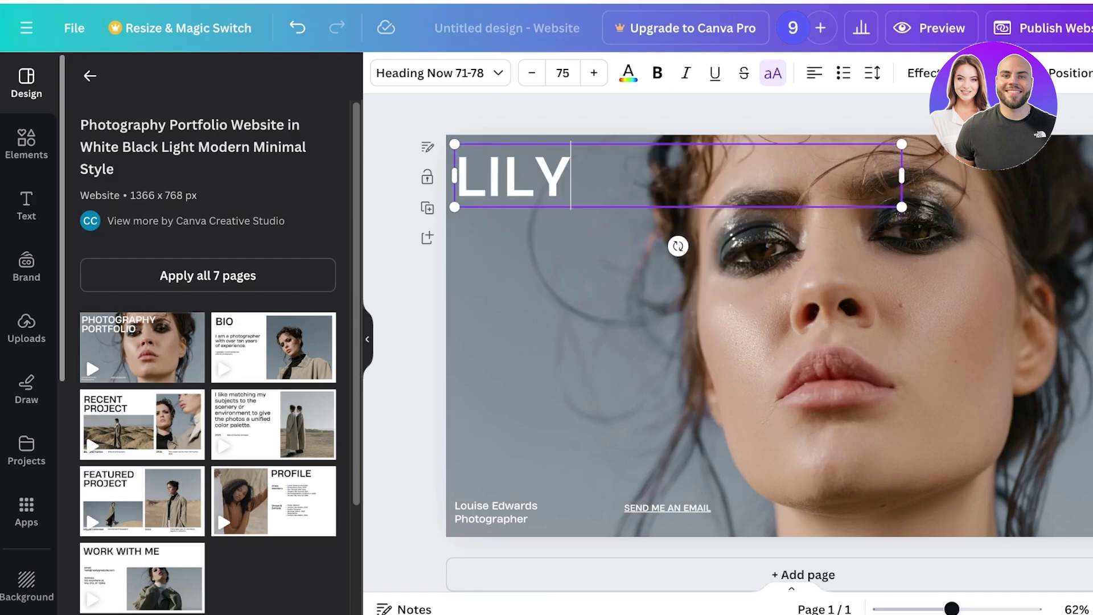
text(S MAKEUP PORTFOLIO)
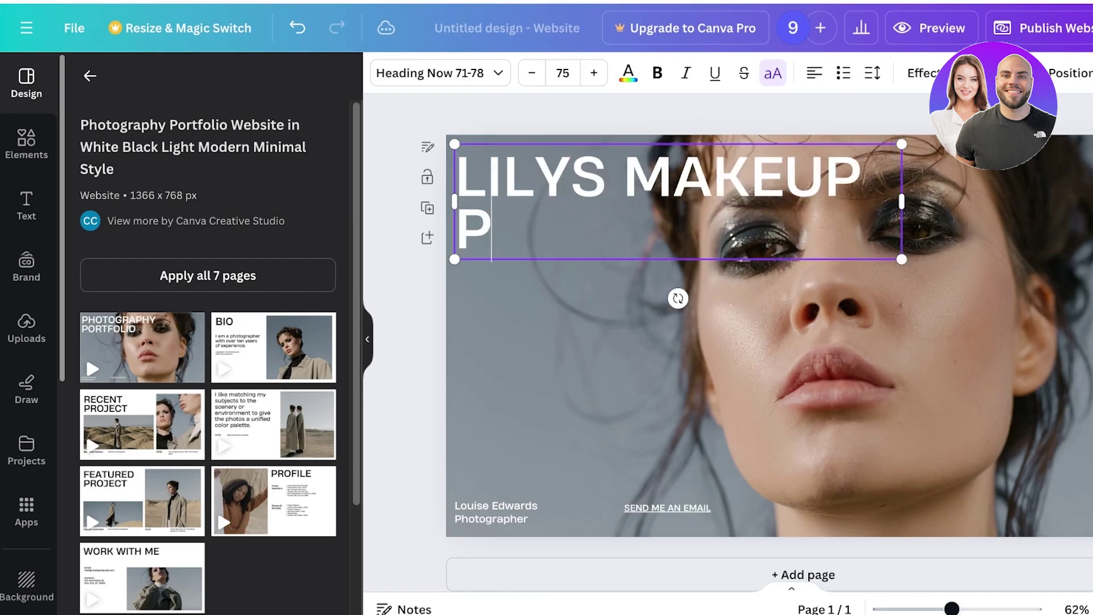
click(797, 342)
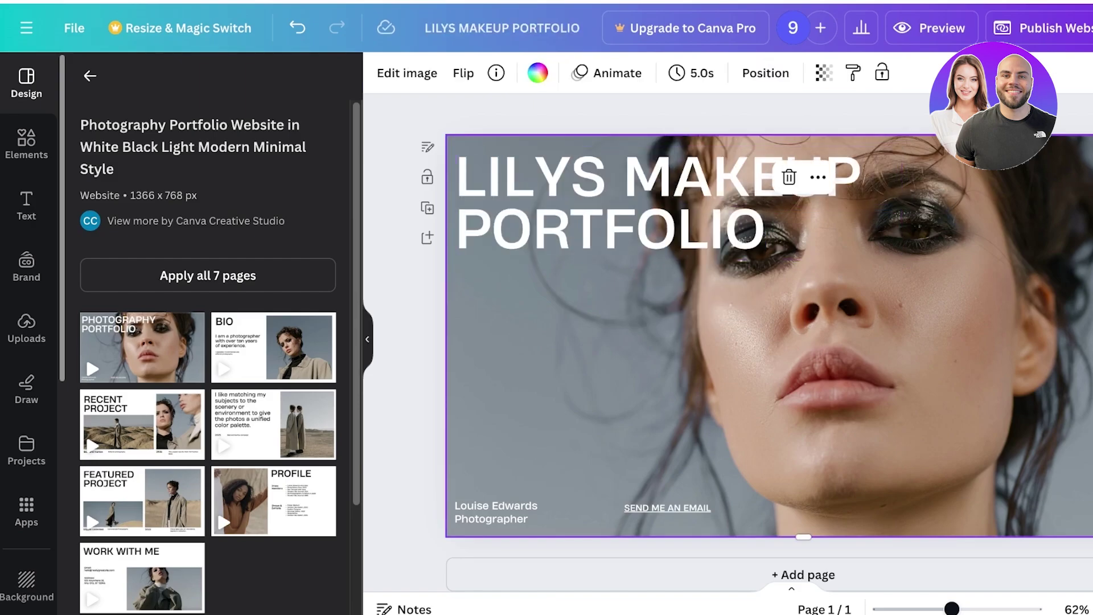
Step: Change the caption to the artist's name and TORONTO, and delete the SEND ME AN EMAIL link
double_click(496, 513)
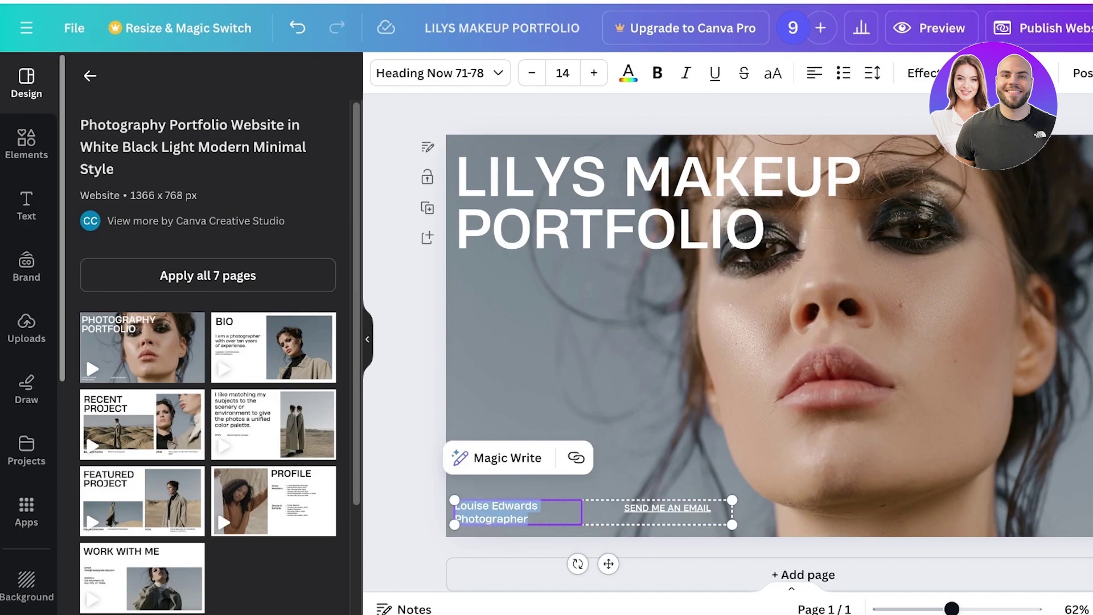
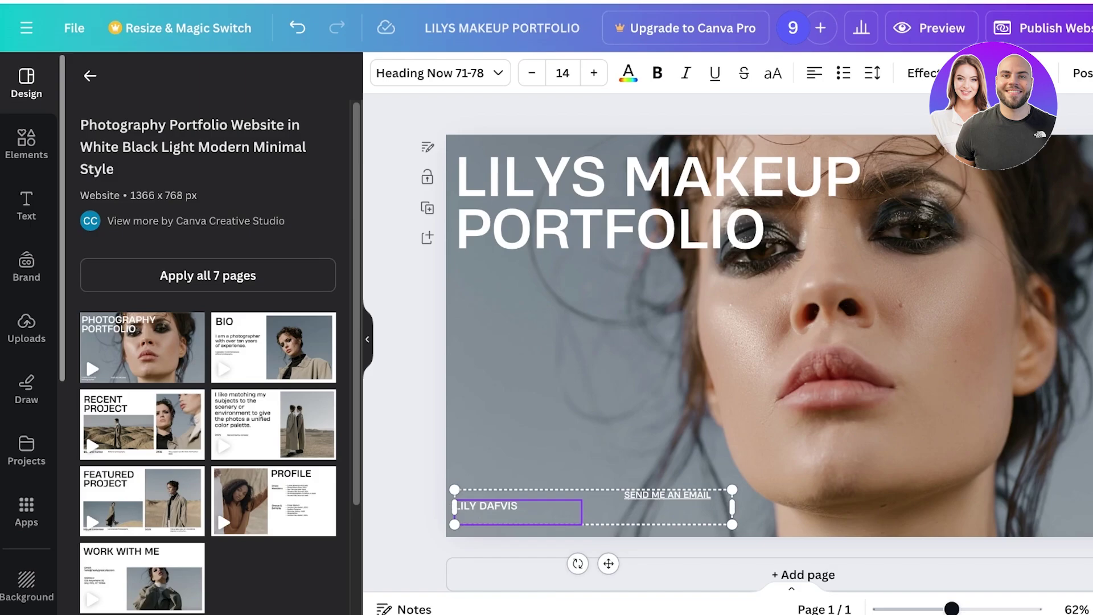
text(TORONTO)
click(668, 494)
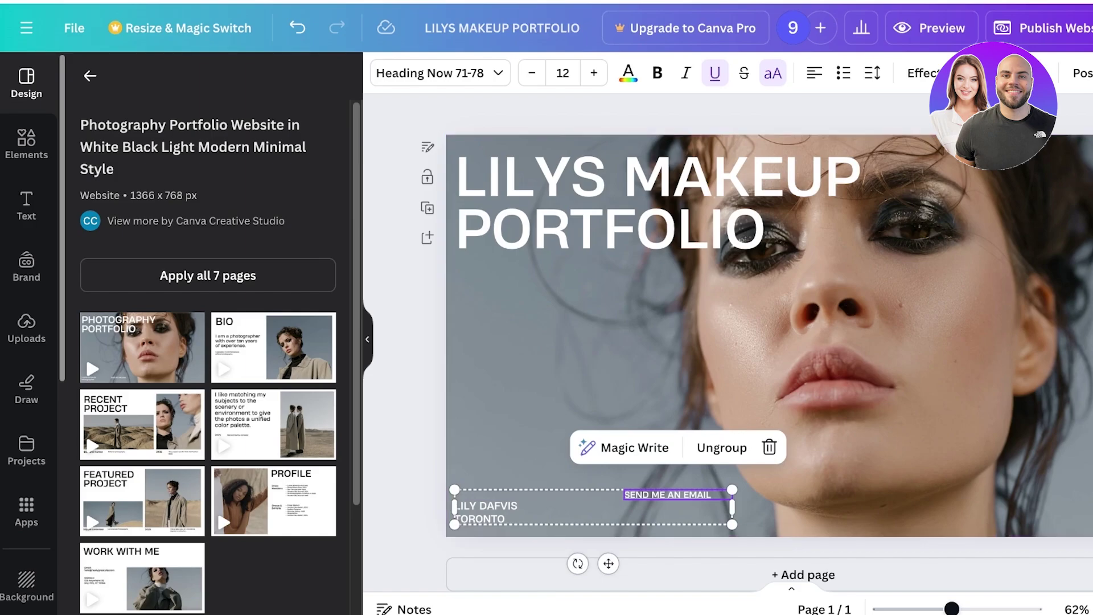
click(721, 448)
click(712, 473)
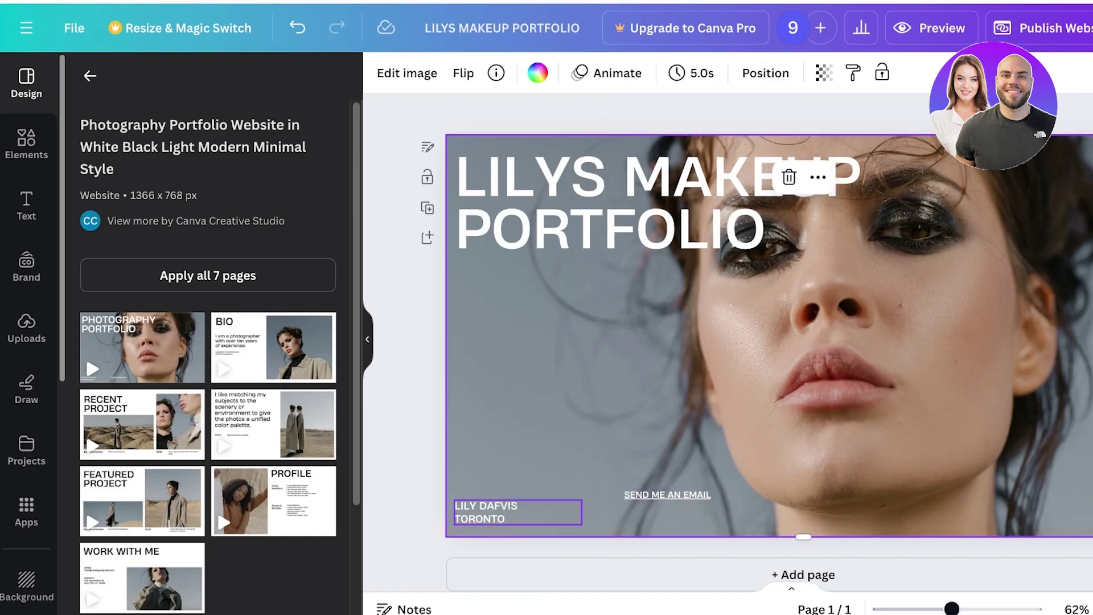
click(667, 494)
key(Delete)
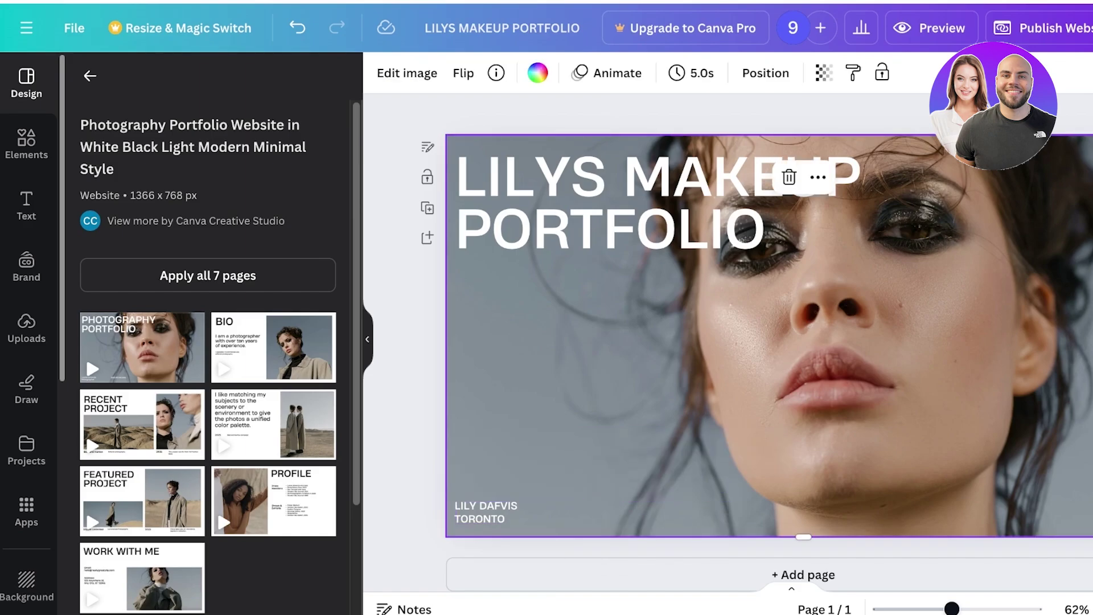
Step: Give the LILYS MAKEUP PORTFOLIO heading the Rise text animation
click(609, 199)
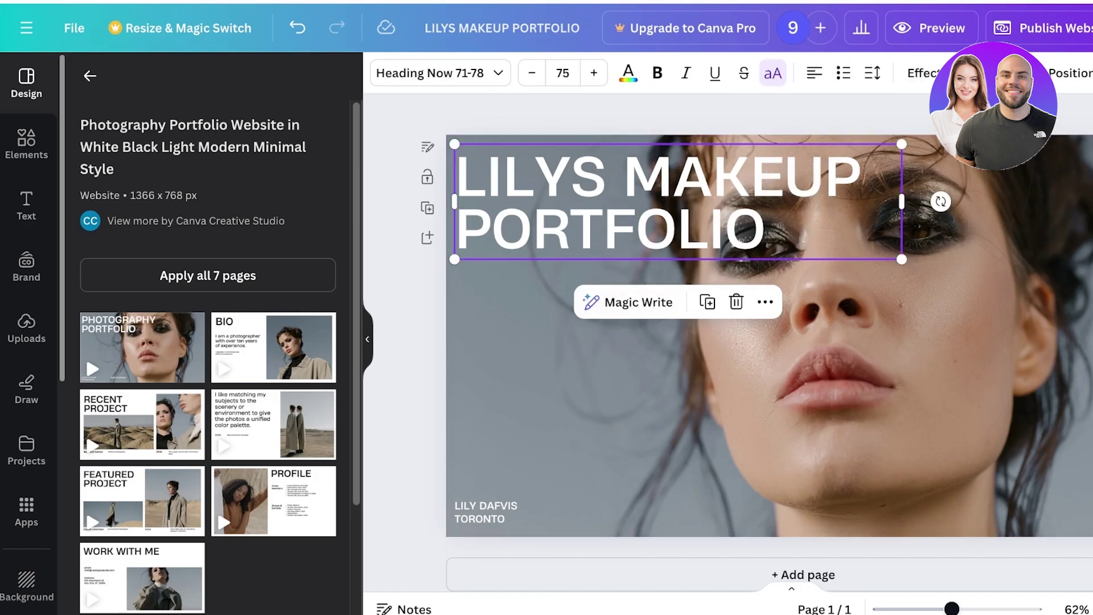
click(922, 72)
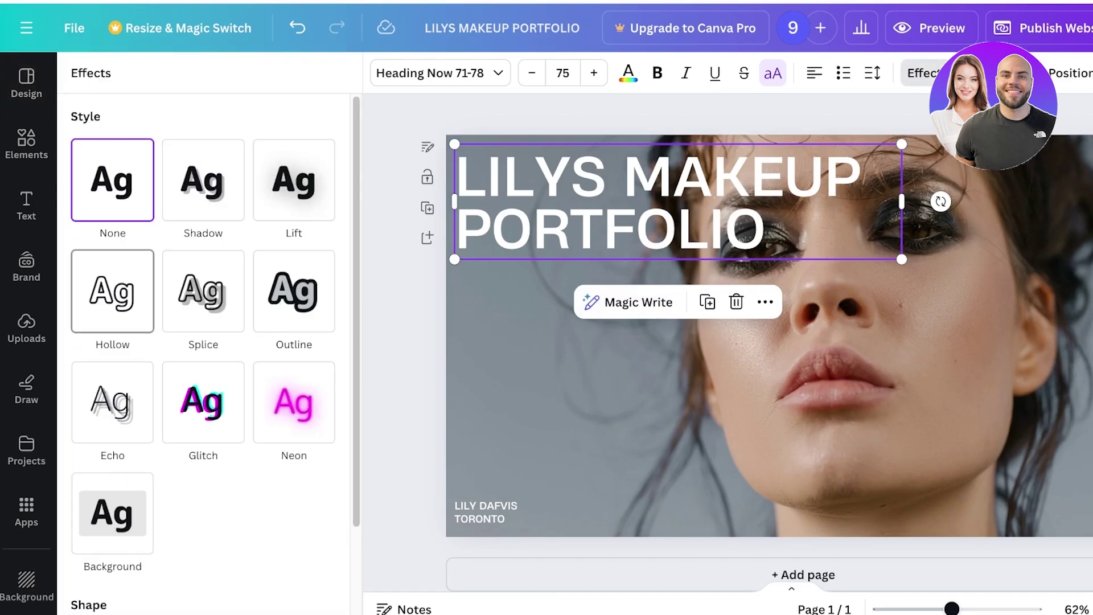
scroll(113, 290, down, 2)
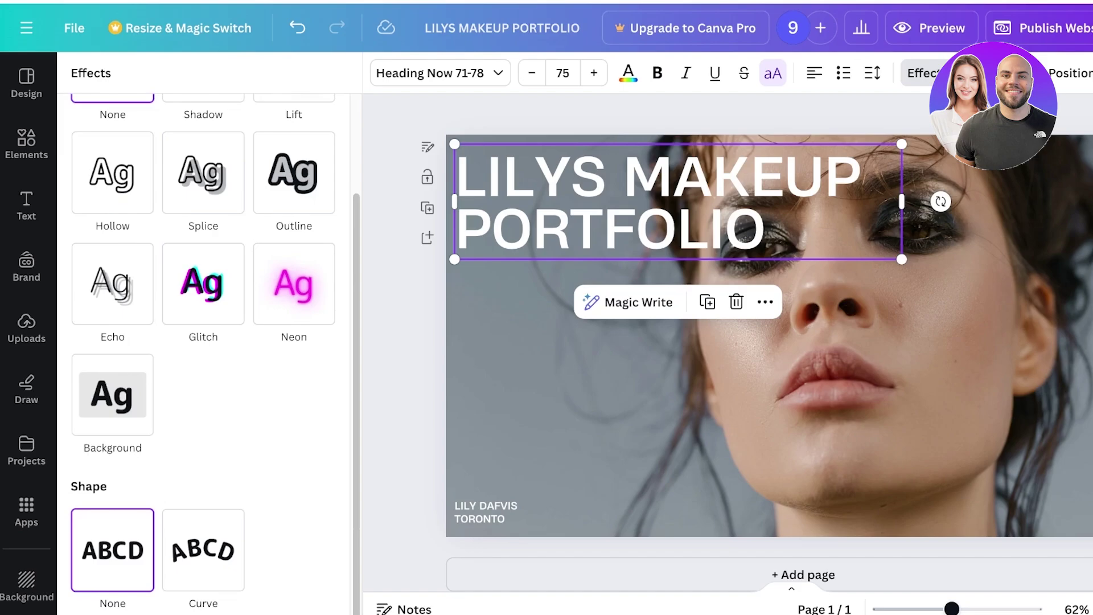
click(987, 73)
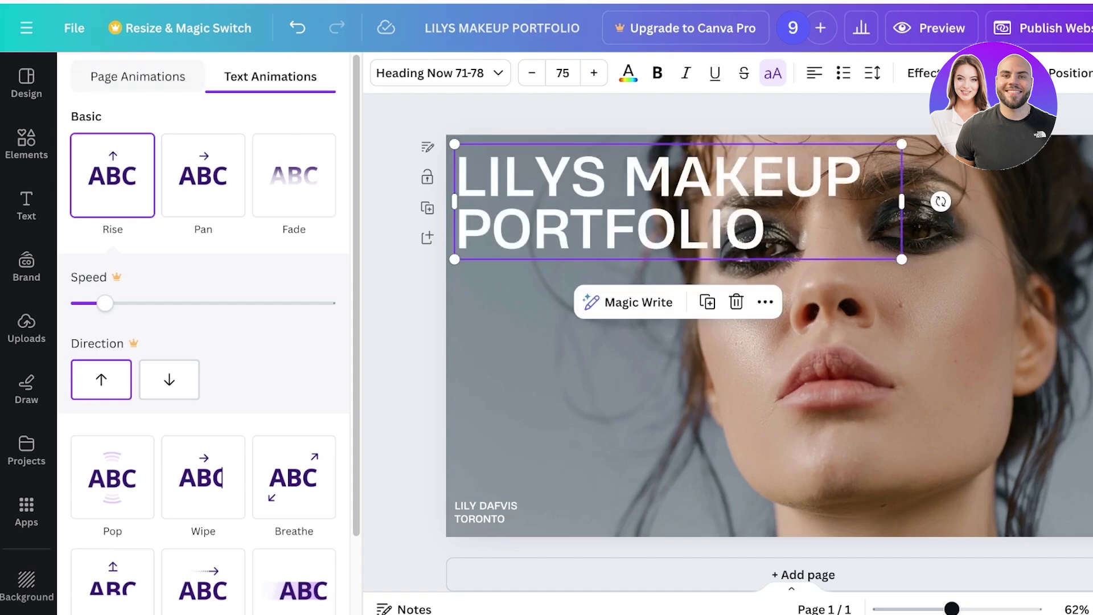
scroll(293, 183, down, 2)
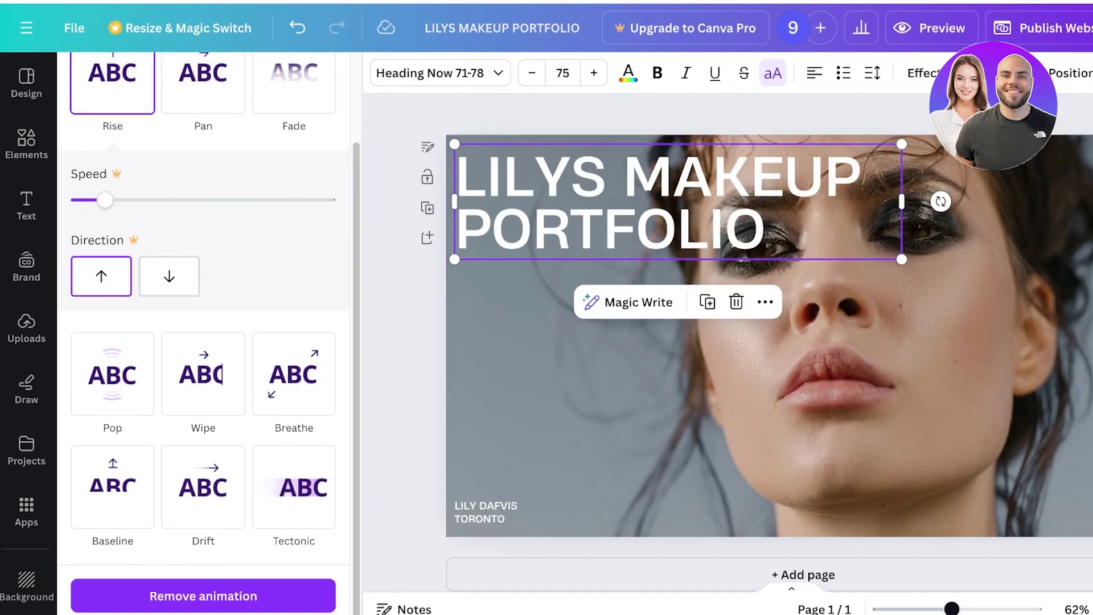
click(683, 370)
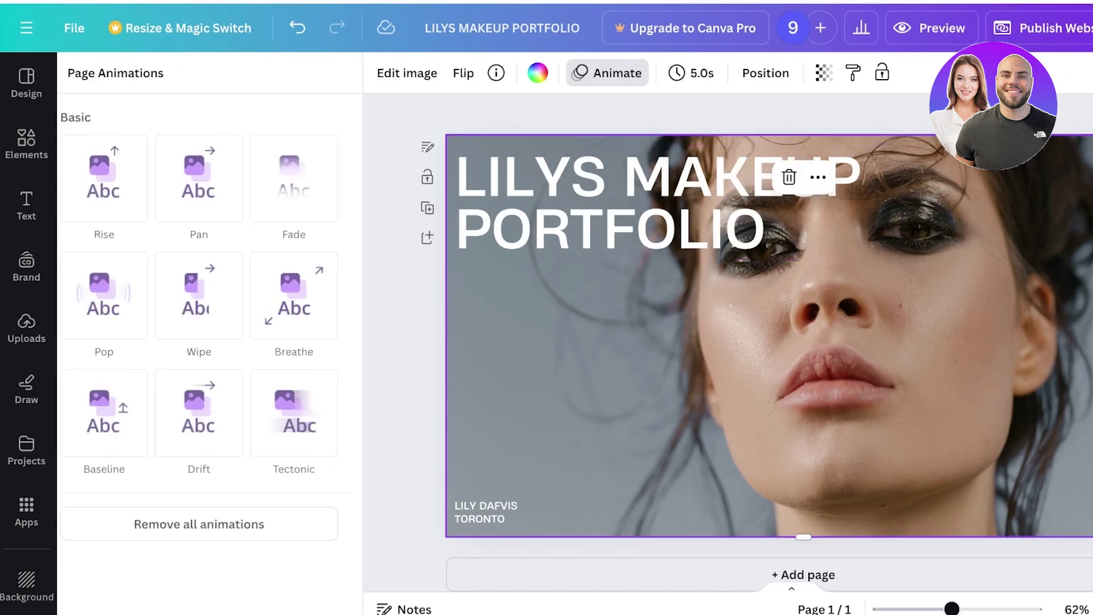
click(26, 83)
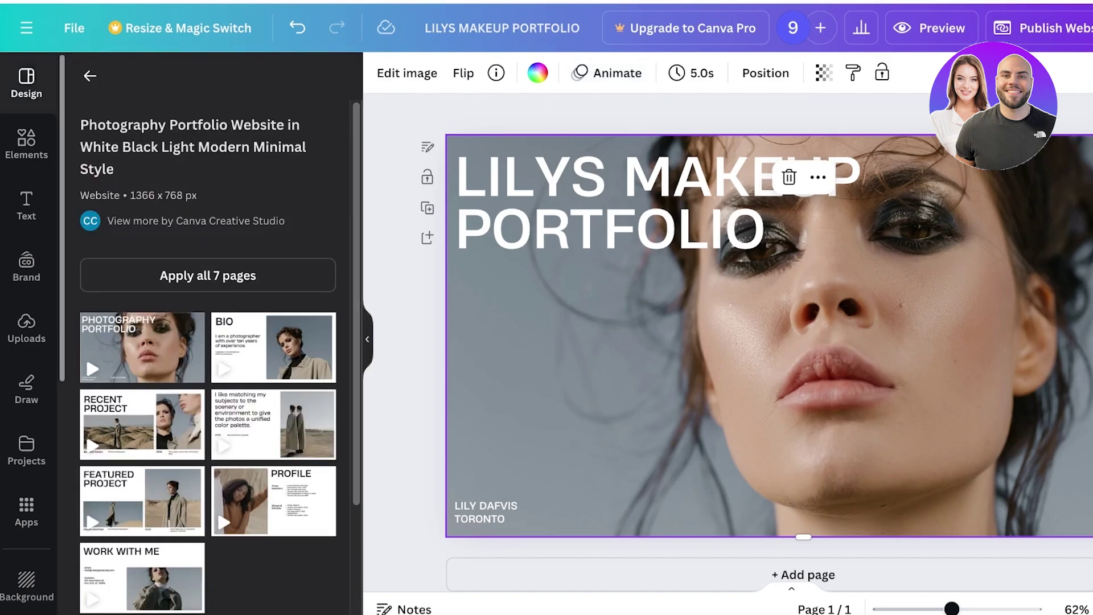
Step: Delete the background photo and size the two-women makeup photo to cover the page's right half
click(90, 76)
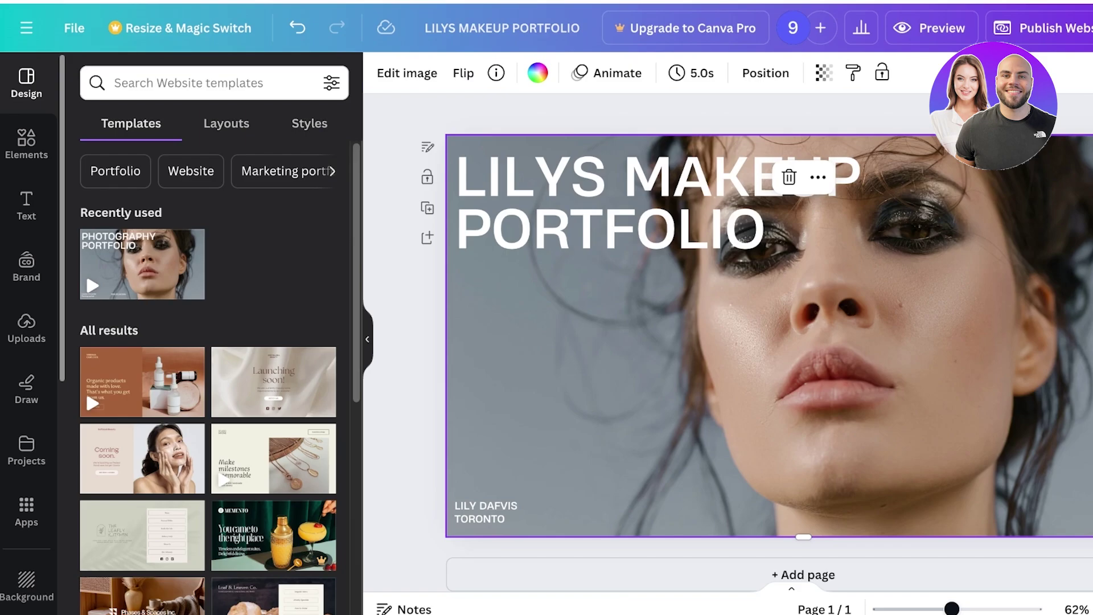
key(Delete)
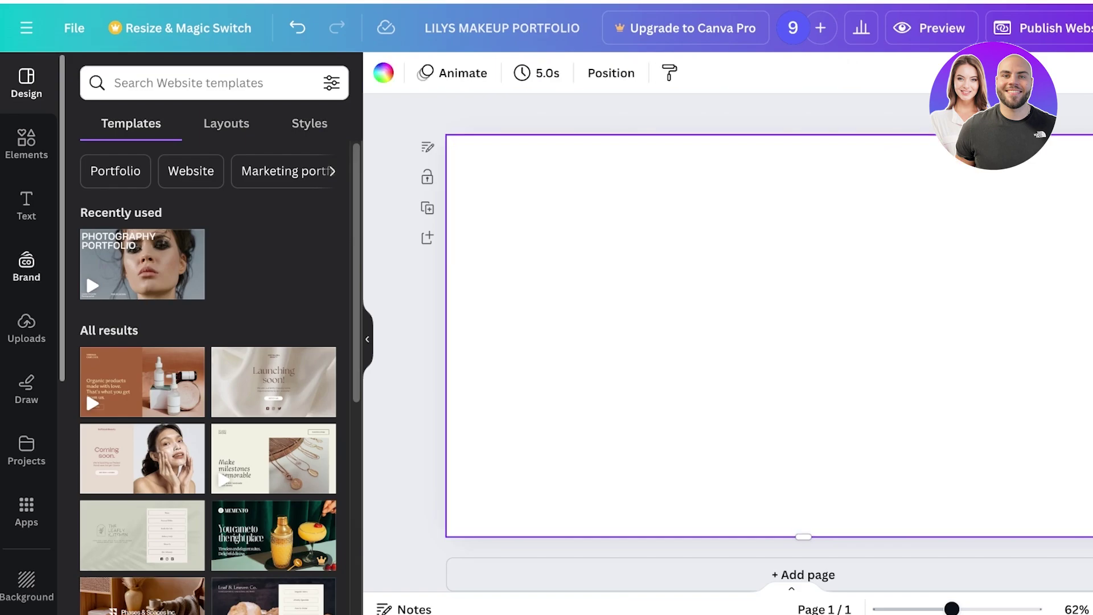
click(26, 142)
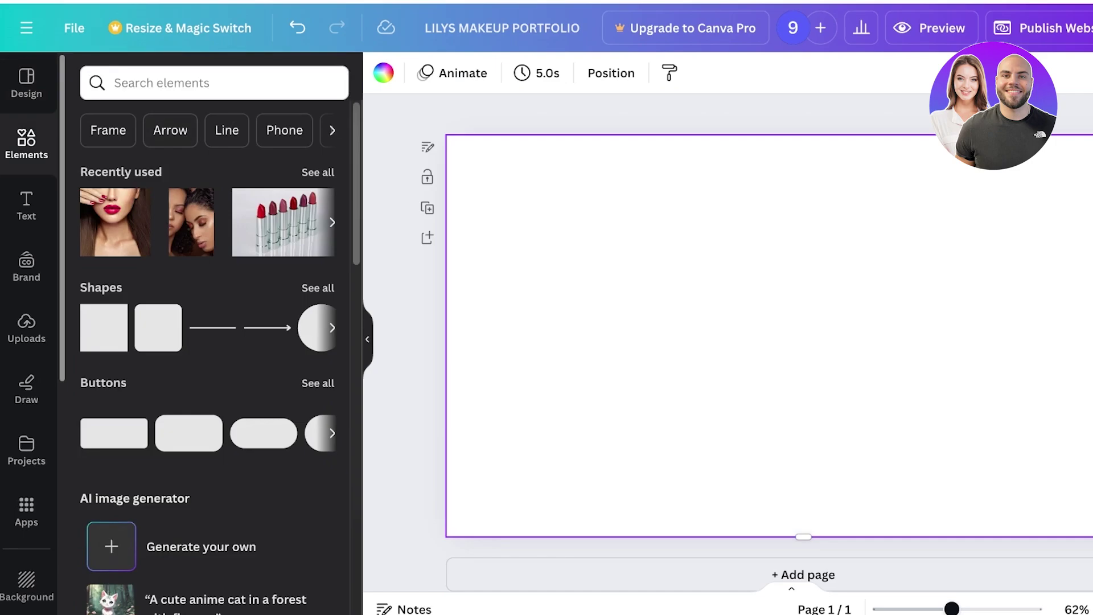
click(191, 222)
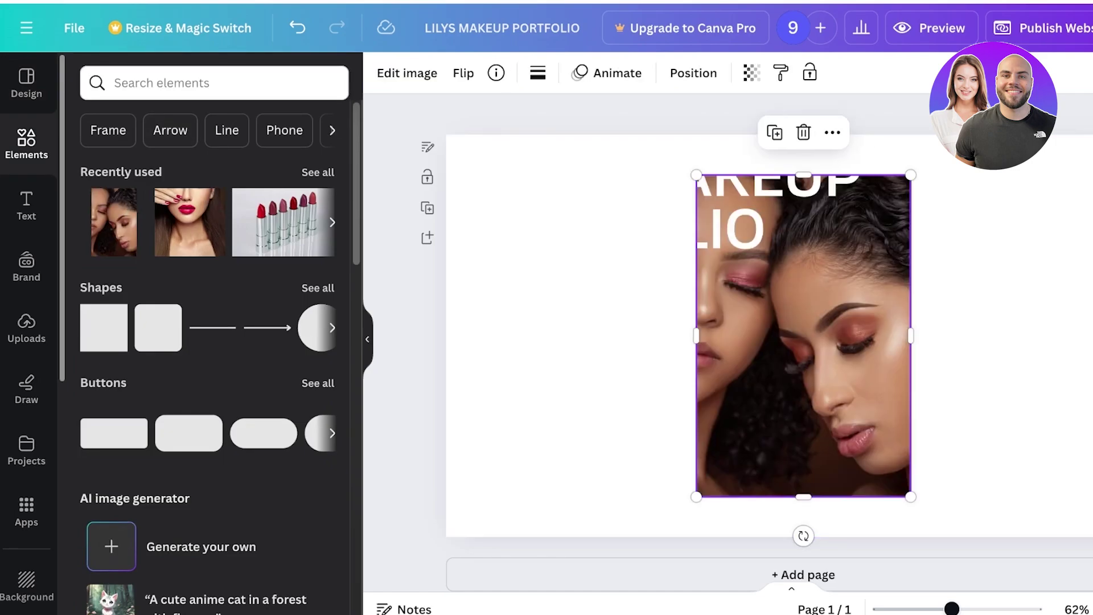
drag(803, 335, 1054, 278)
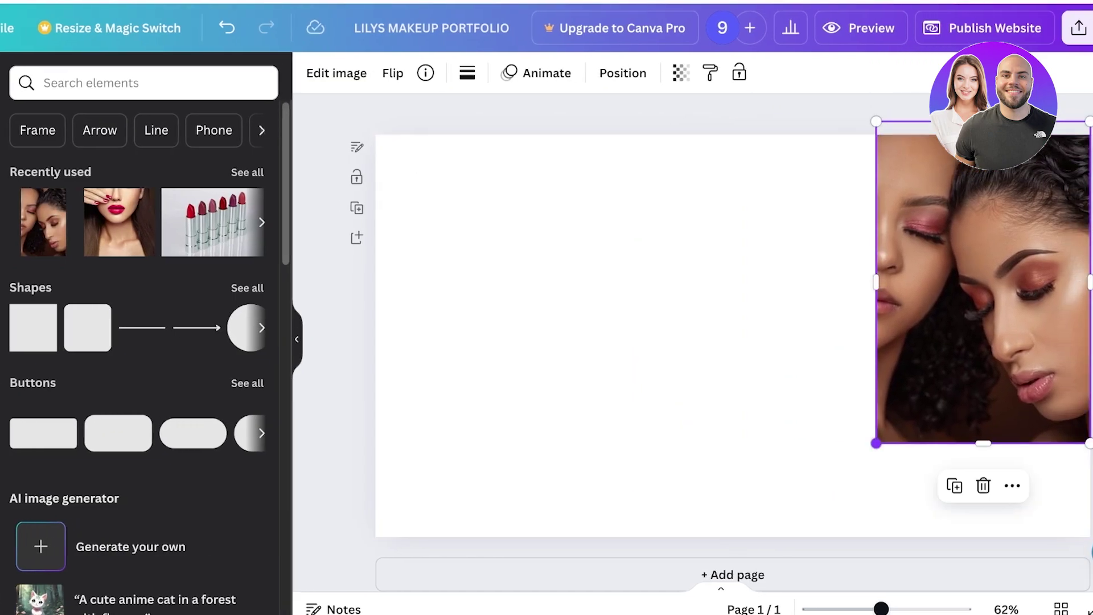
drag(904, 443, 737, 558)
drag(886, 325, 913, 303)
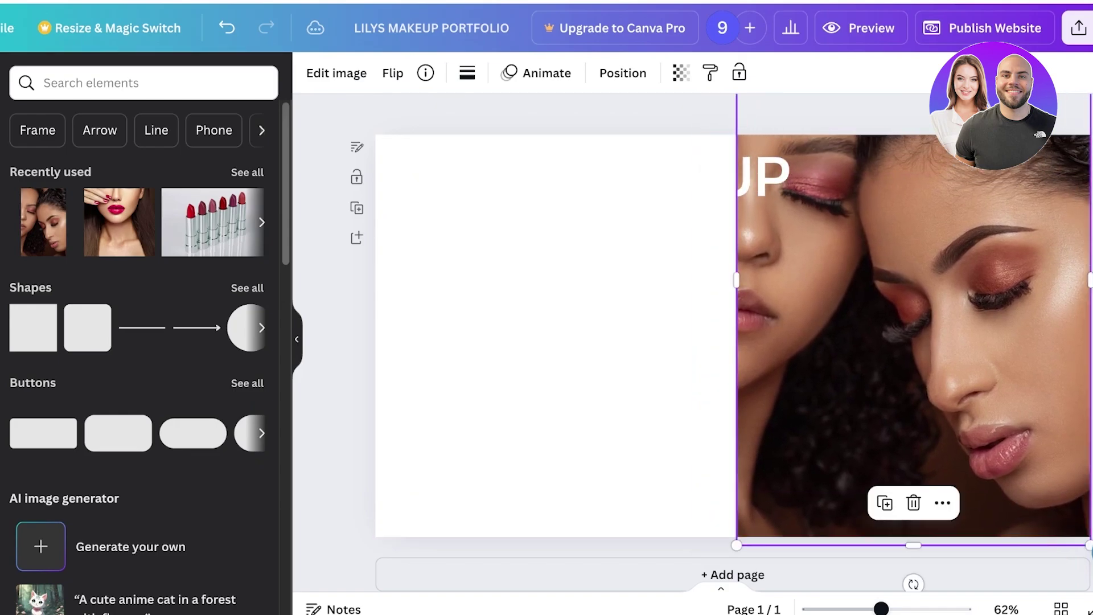
key(Escape)
Step: Colour the page background with the dark brown Brand Kit swatch
click(313, 72)
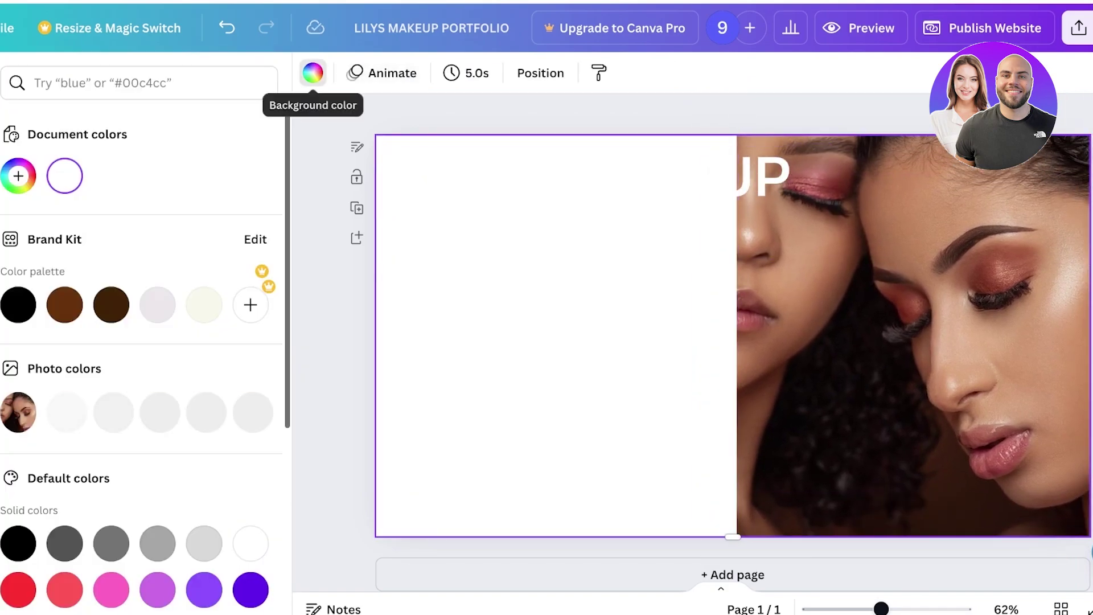
click(111, 305)
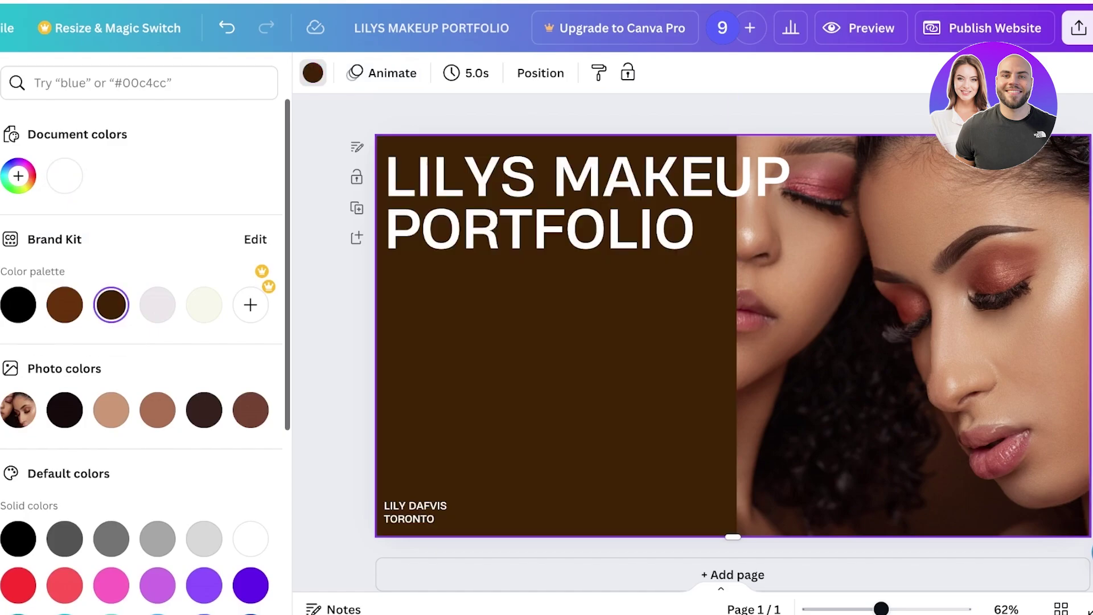
click(911, 342)
click(586, 202)
click(911, 342)
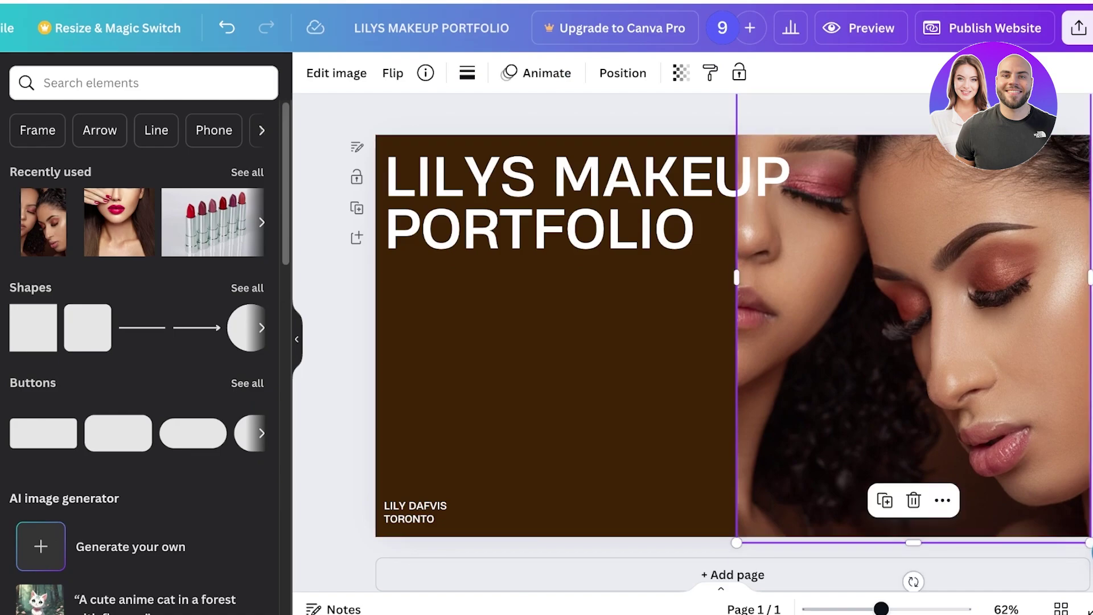
click(247, 172)
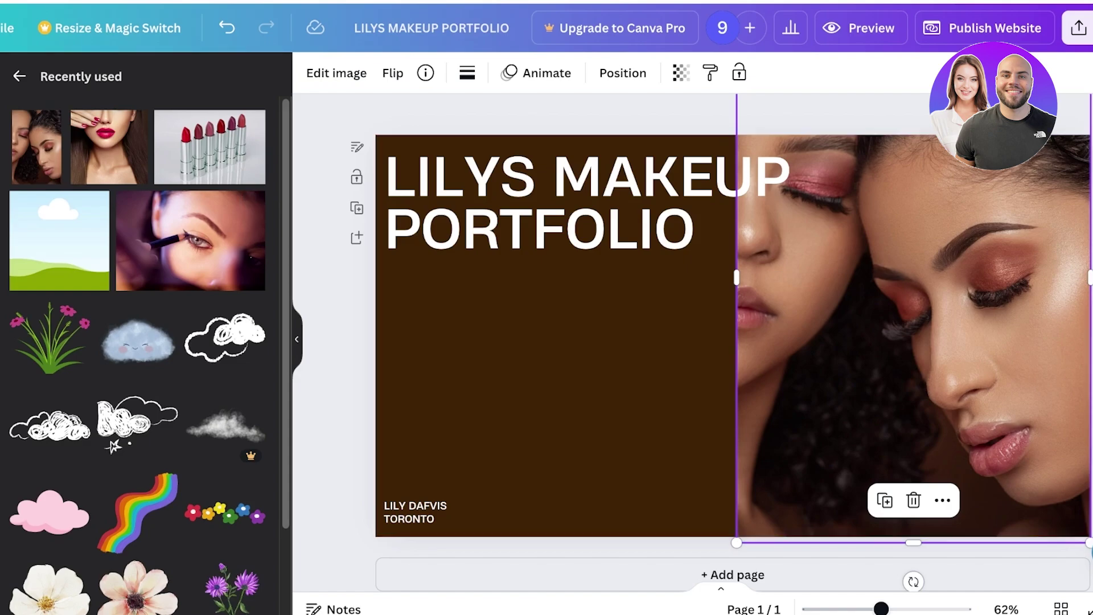
Step: Narrow and move the title so it wraps onto three lines in the brown area
click(569, 199)
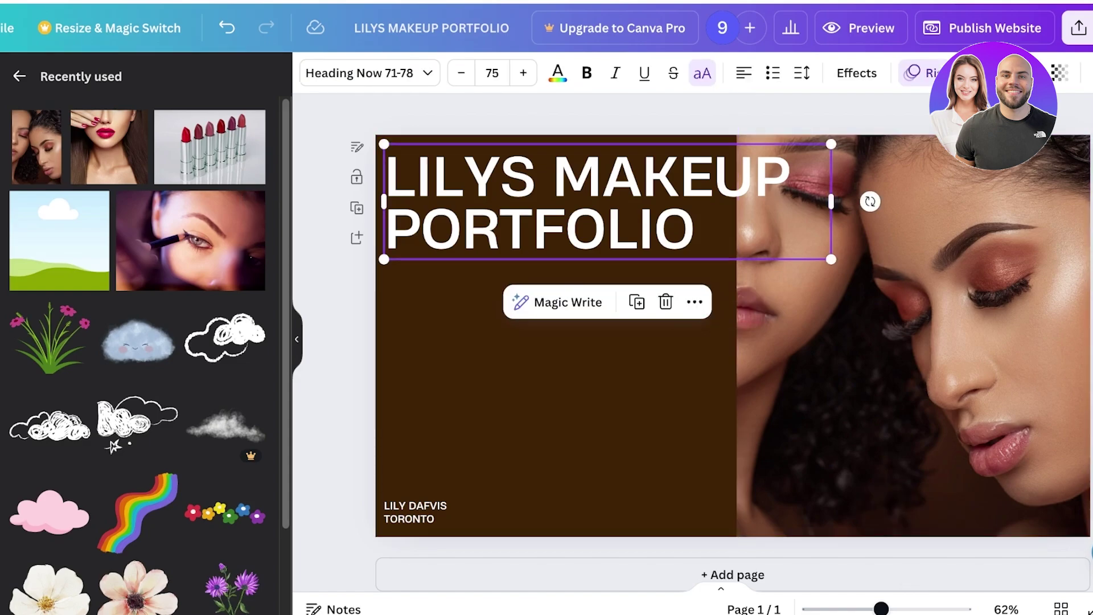
drag(832, 202, 763, 201)
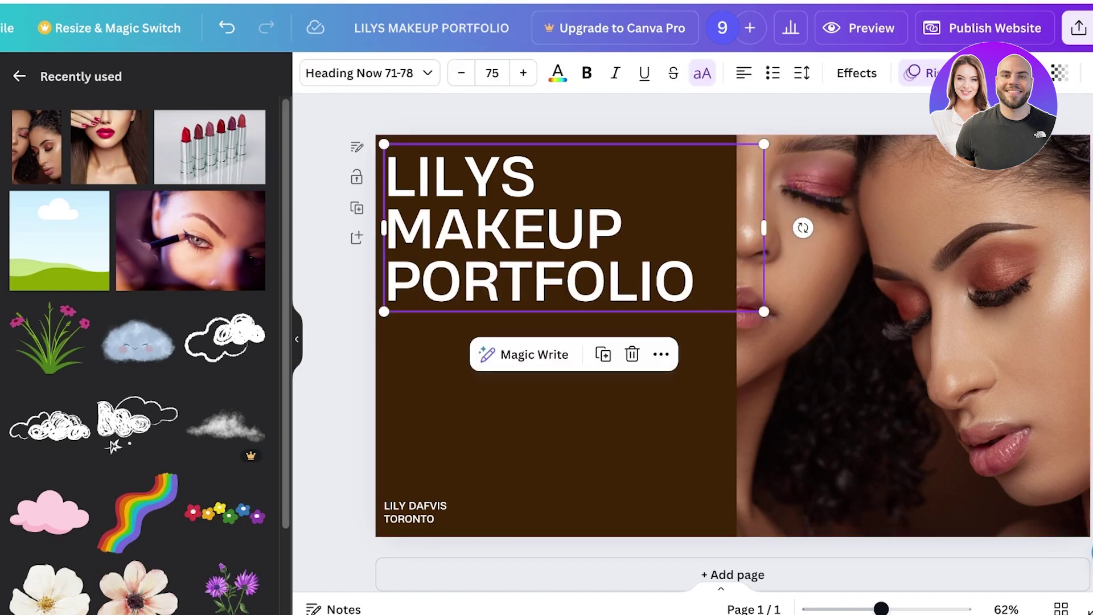
drag(570, 228, 601, 259)
drag(795, 259, 725, 259)
click(743, 259)
click(732, 259)
Step: Correct the name caption's spelling, move it to the photo's bottom right, and nudge the title left
drag(415, 513, 680, 161)
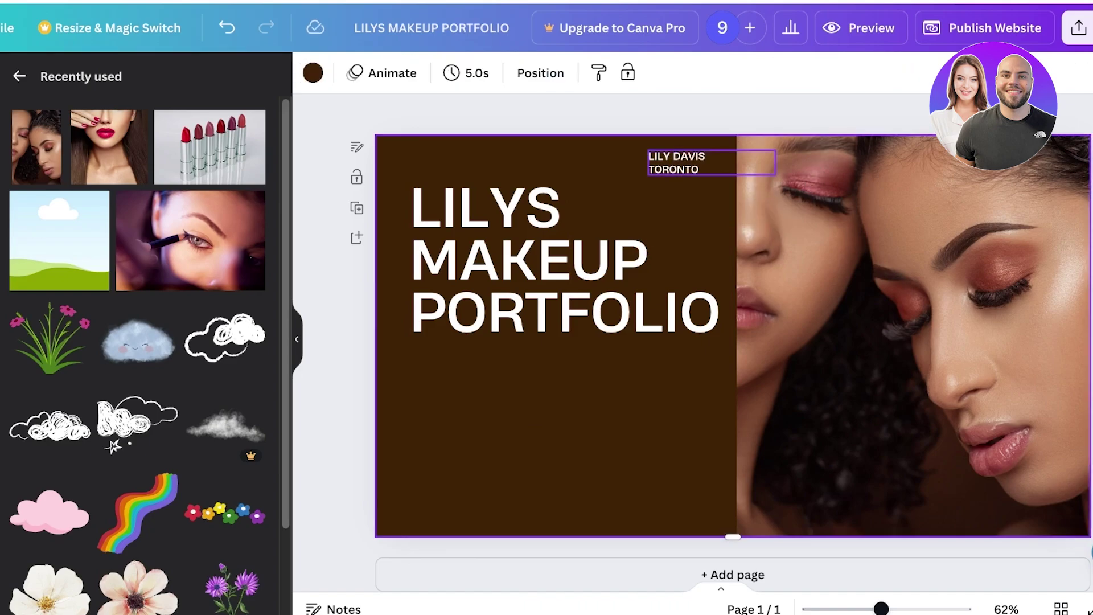
click(672, 163)
drag(715, 175, 975, 496)
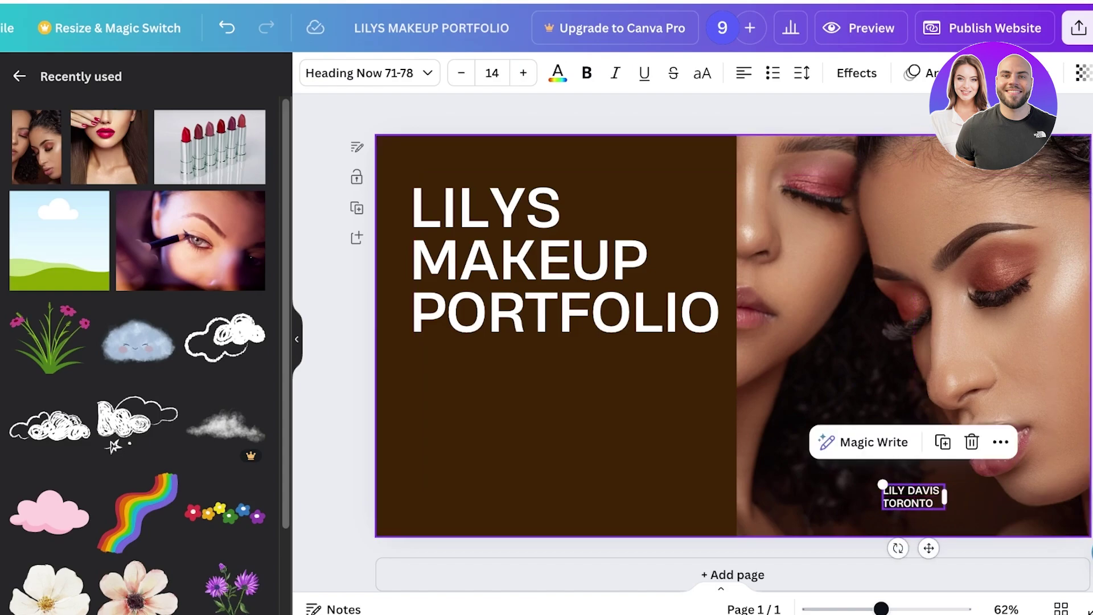
click(558, 433)
click(570, 259)
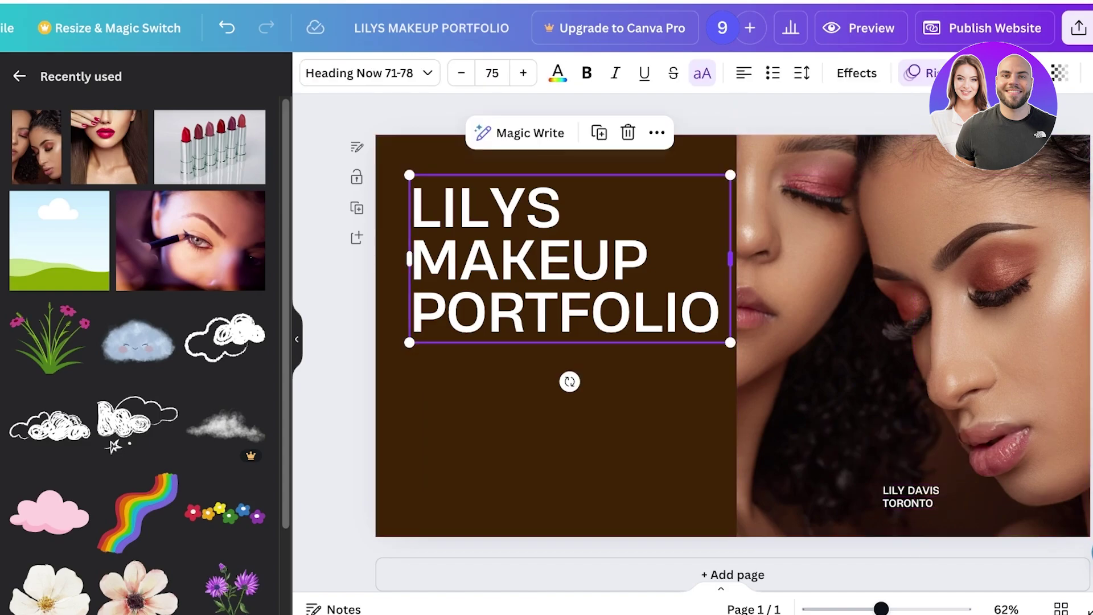
key(shift+Left)
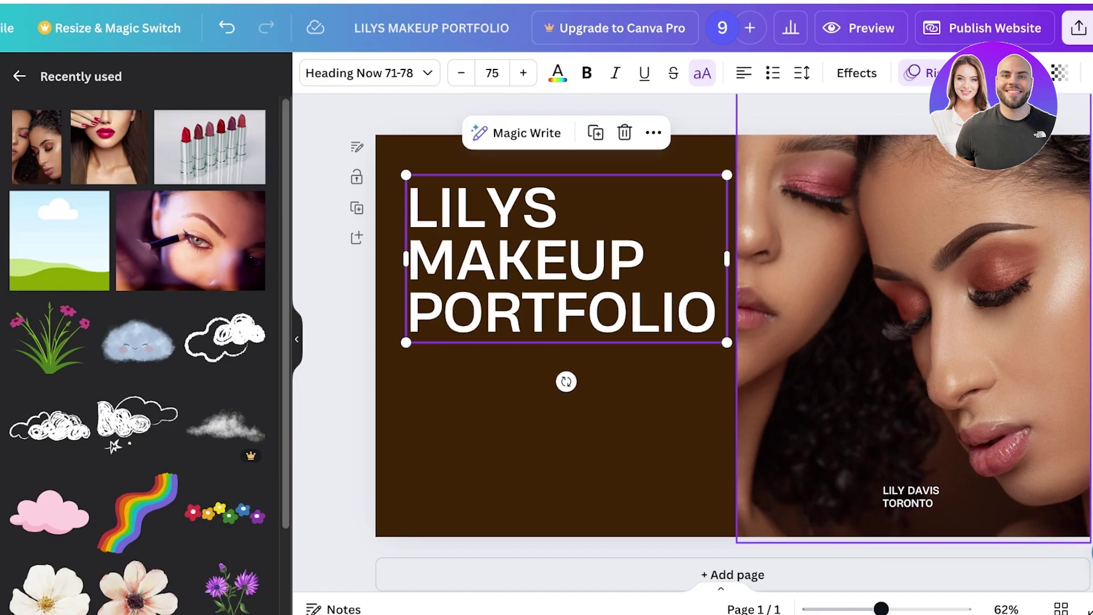
click(19, 76)
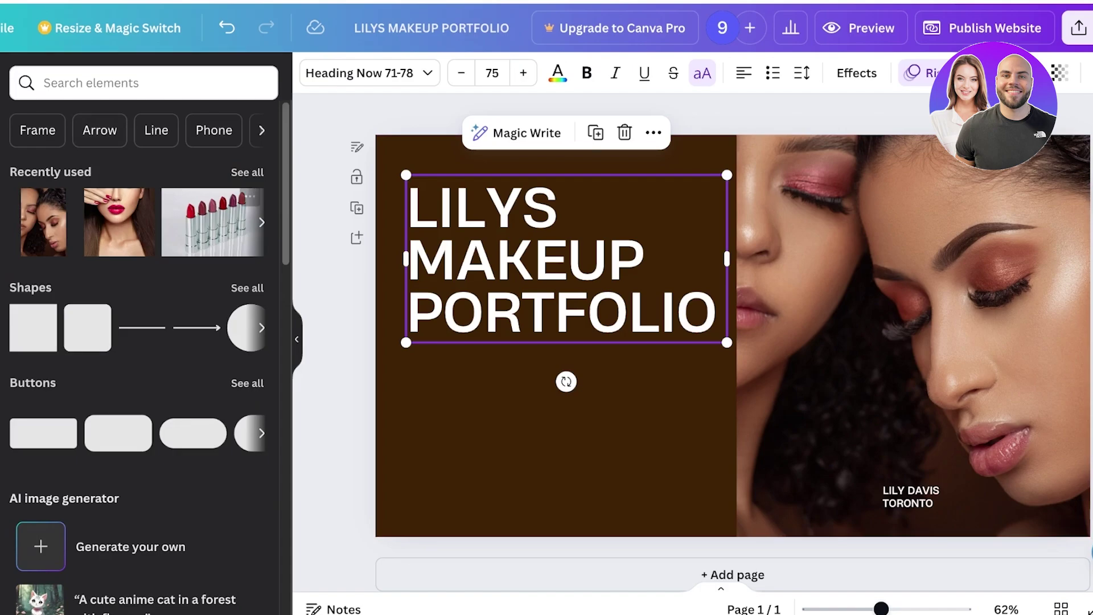
Step: Search elements for SHAPES and place a wavy-lines graphic at the page's top-left
click(44, 83)
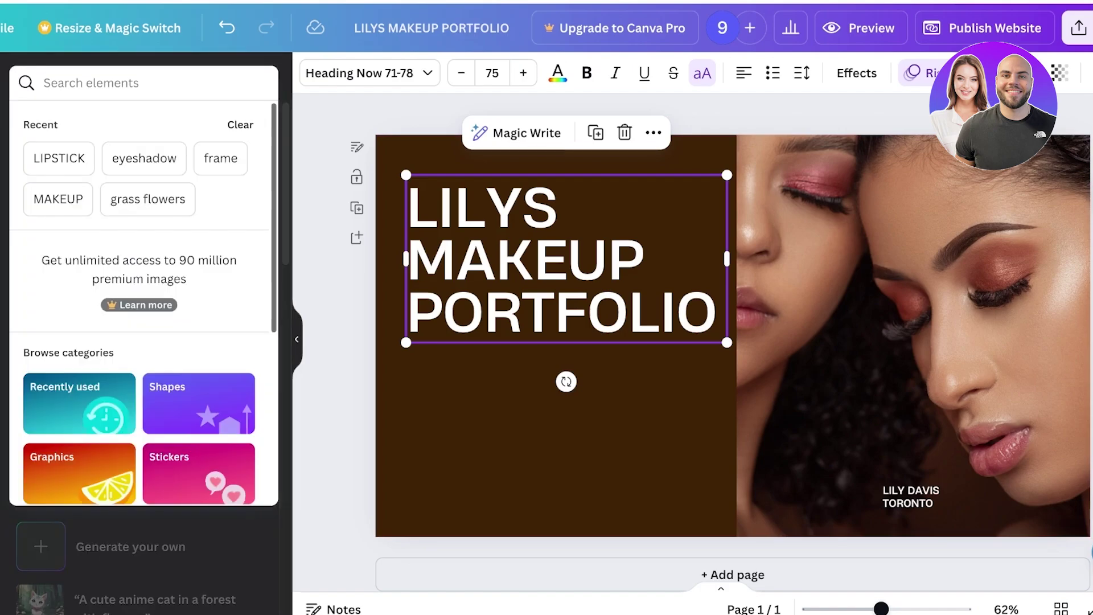
text(SHAPES)
key(Return)
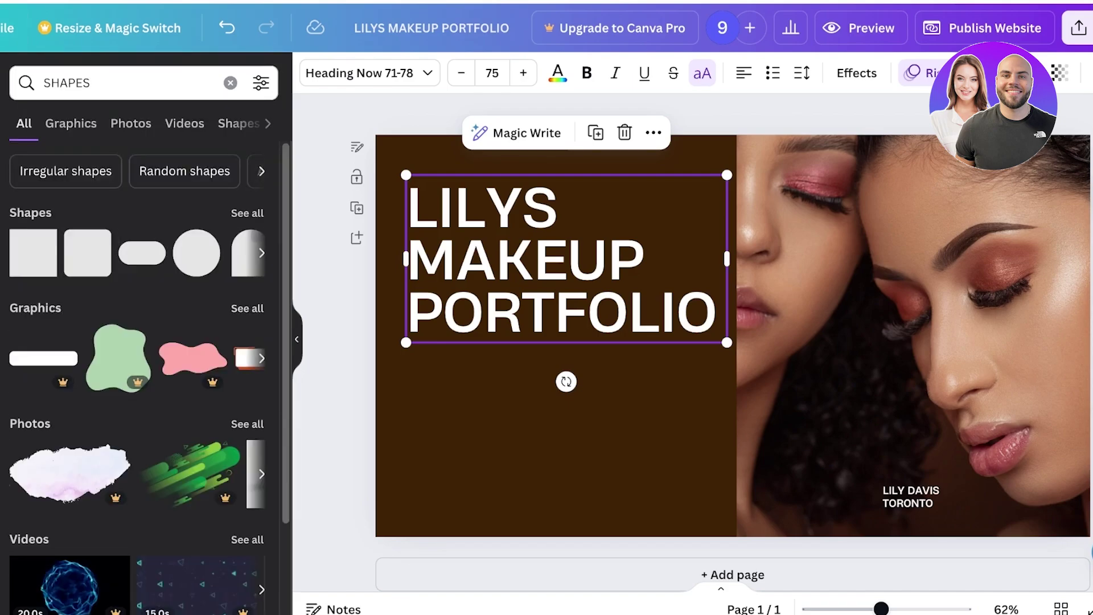
click(71, 123)
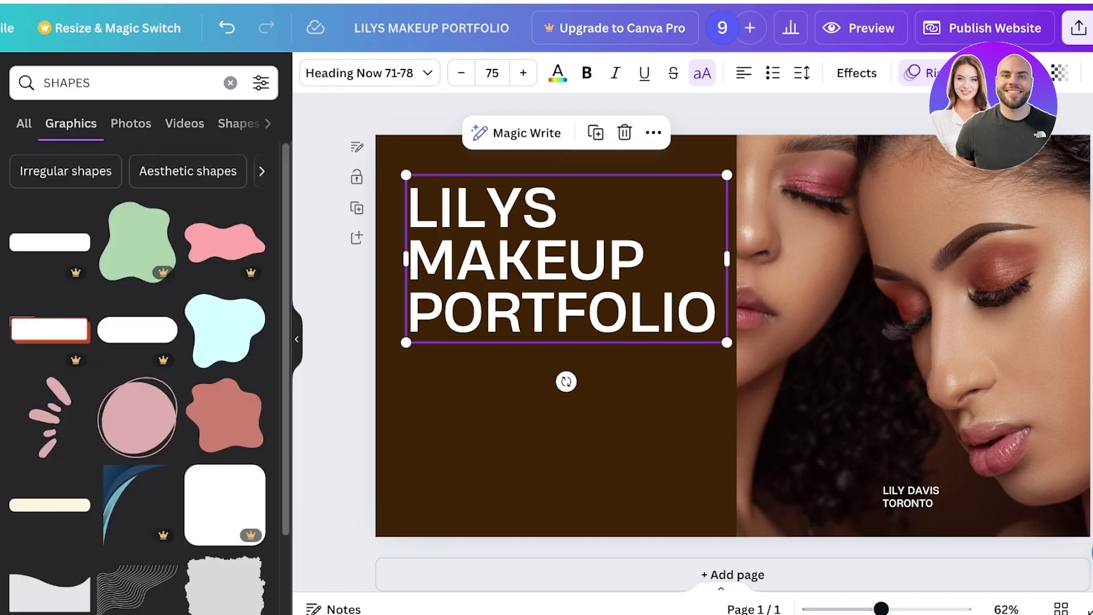
scroll(136, 376, down, 1)
scroll(137, 399, down, 2)
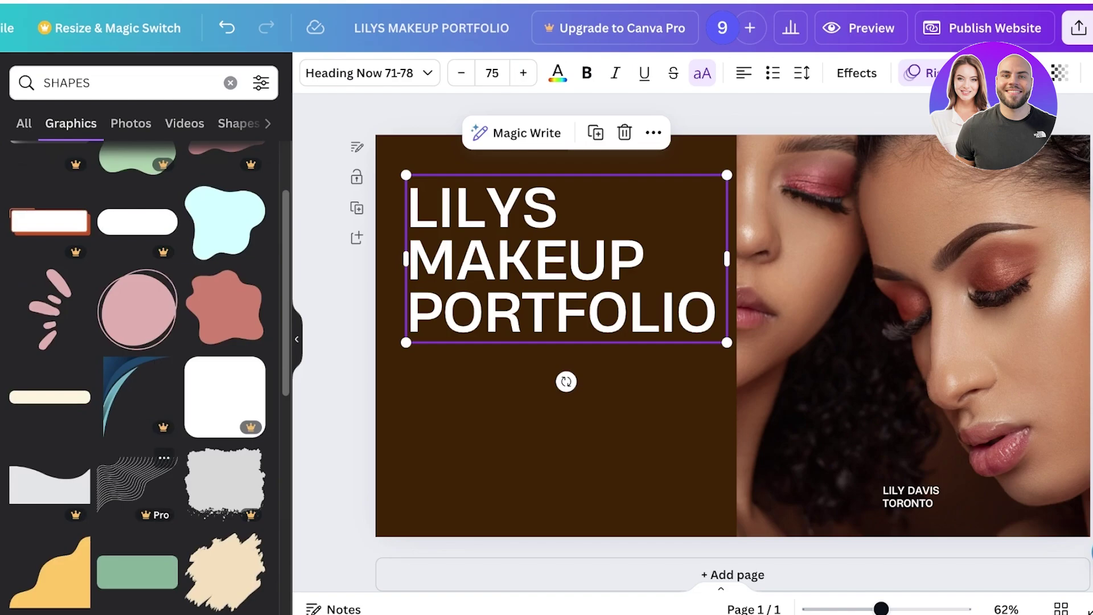
click(137, 484)
mouse_move(732, 333)
mouse_down()
mouse_move(533, 237)
mouse_move(460, 183)
mouse_move(475, 185)
mouse_up()
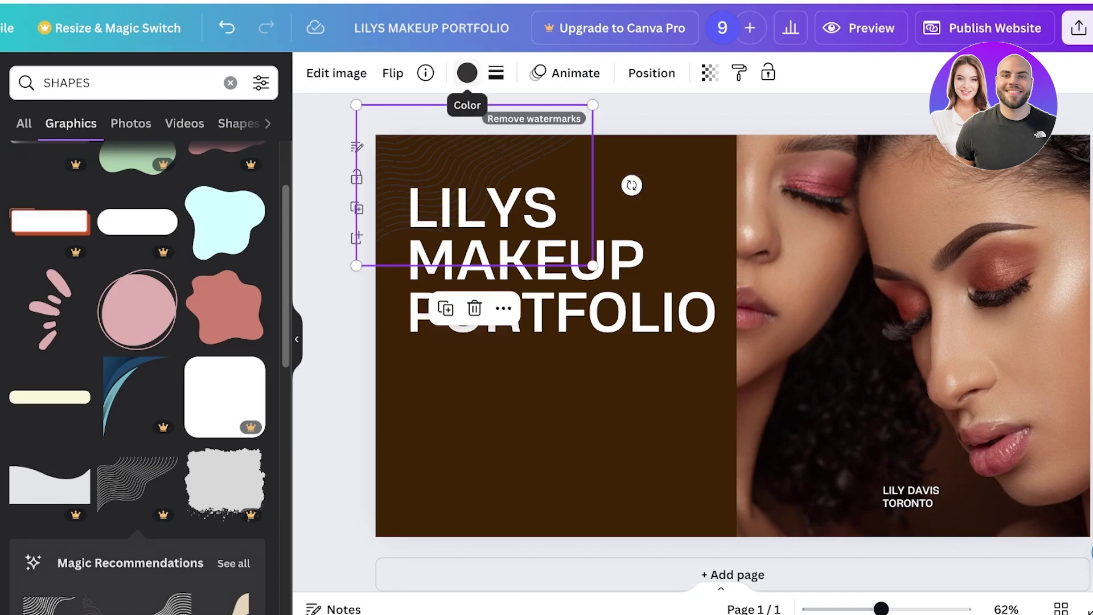
Step: Recolour the wavy graphic brown #733C09, move it down, then delete it
click(467, 73)
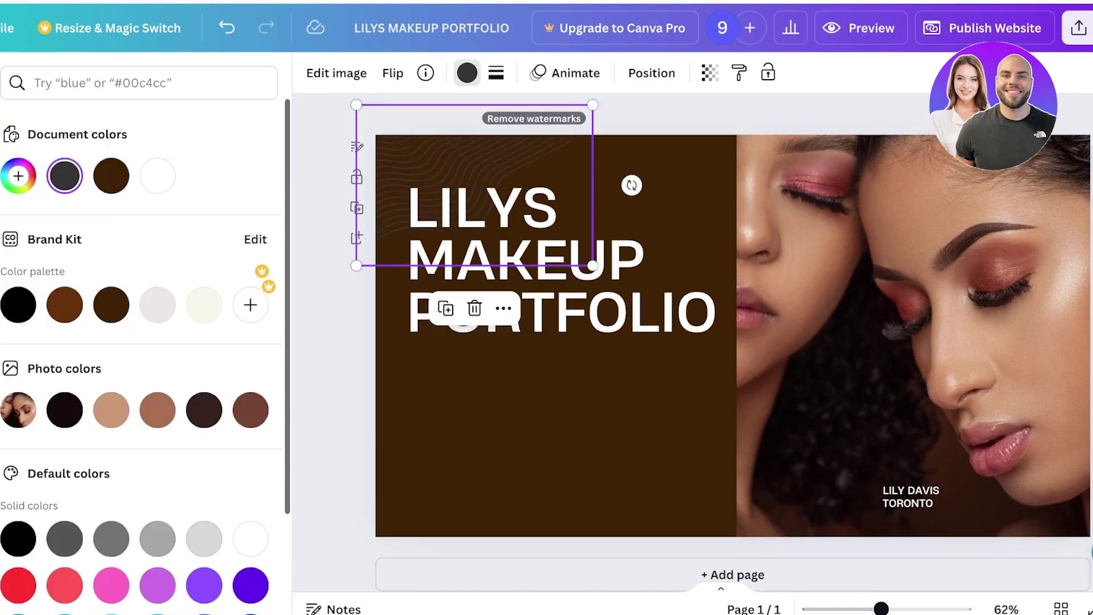
click(111, 176)
click(18, 175)
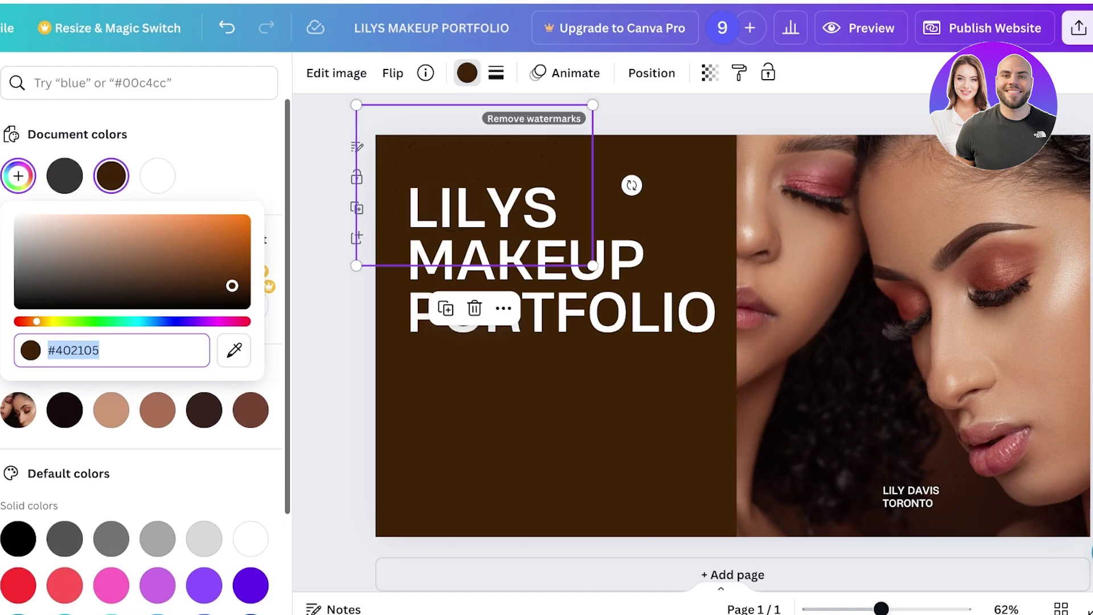
drag(232, 286, 232, 266)
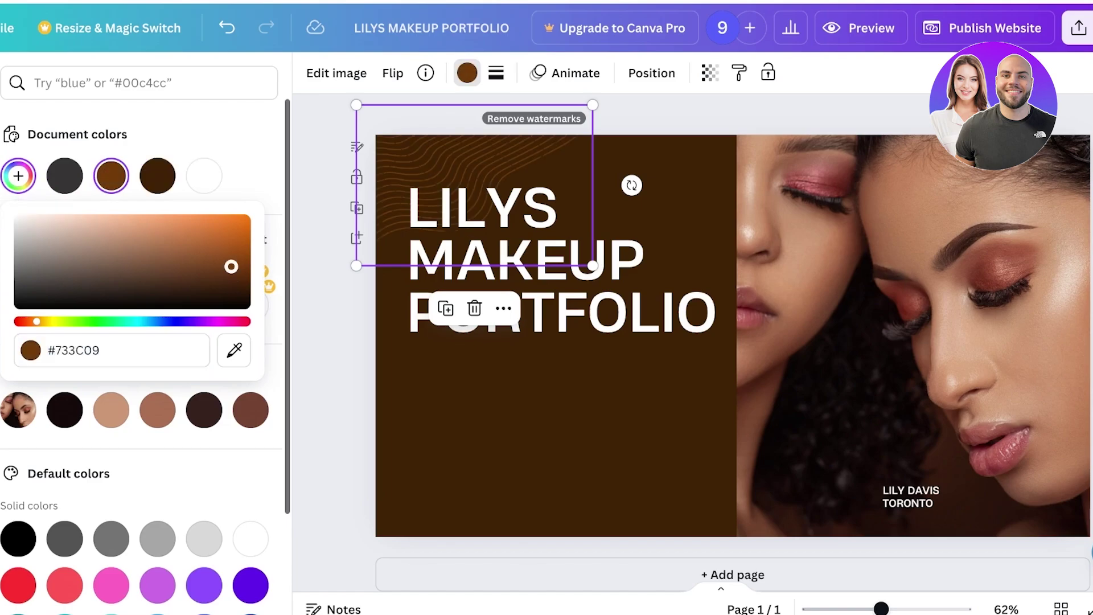
click(467, 73)
mouse_move(473, 182)
mouse_down()
mouse_move(522, 220)
mouse_move(598, 441)
mouse_move(703, 533)
mouse_up()
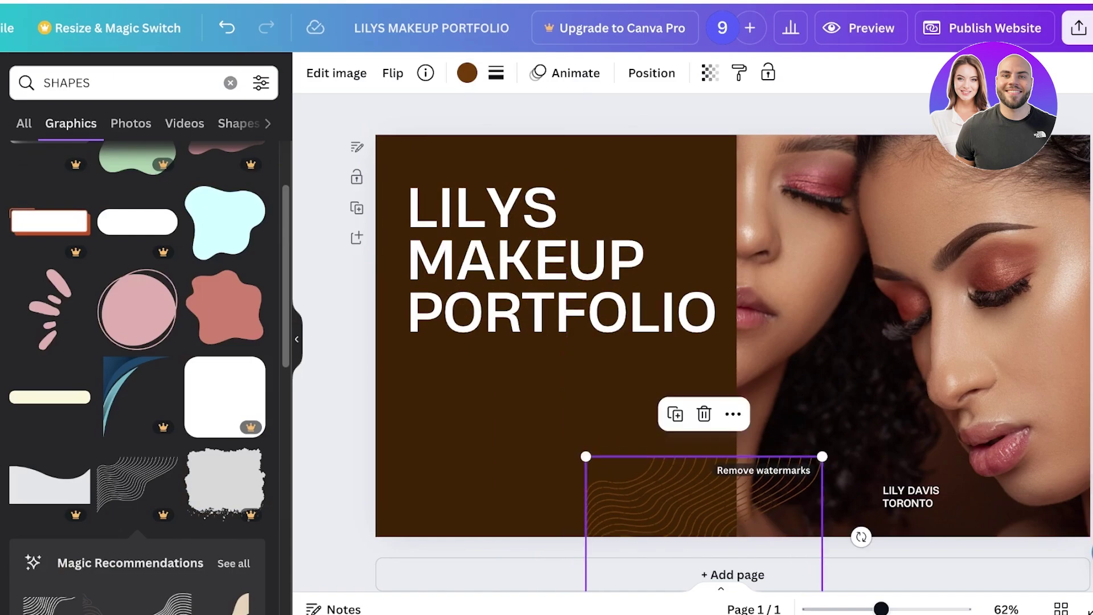
key(Delete)
Step: Add a second dark brown page below the hero page
scroll(142, 376, down, 3)
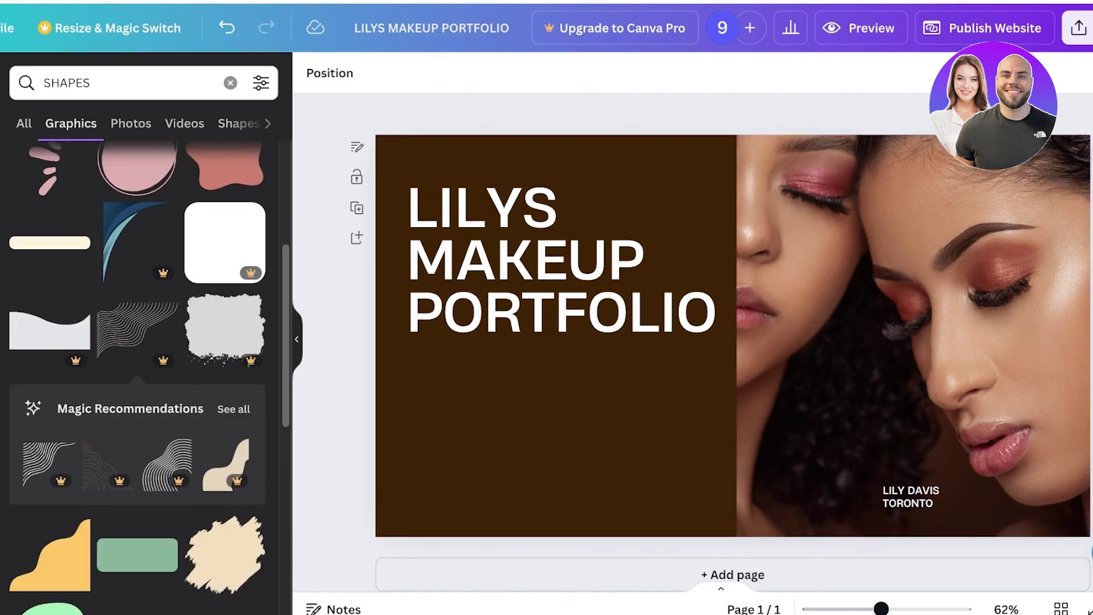
scroll(142, 376, down, 1)
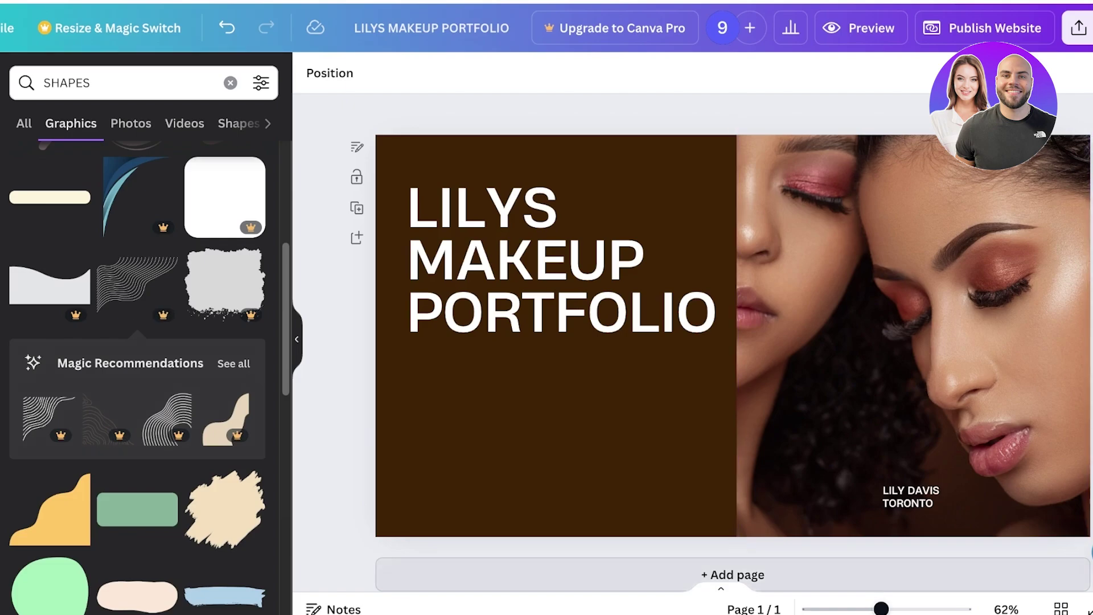
click(733, 575)
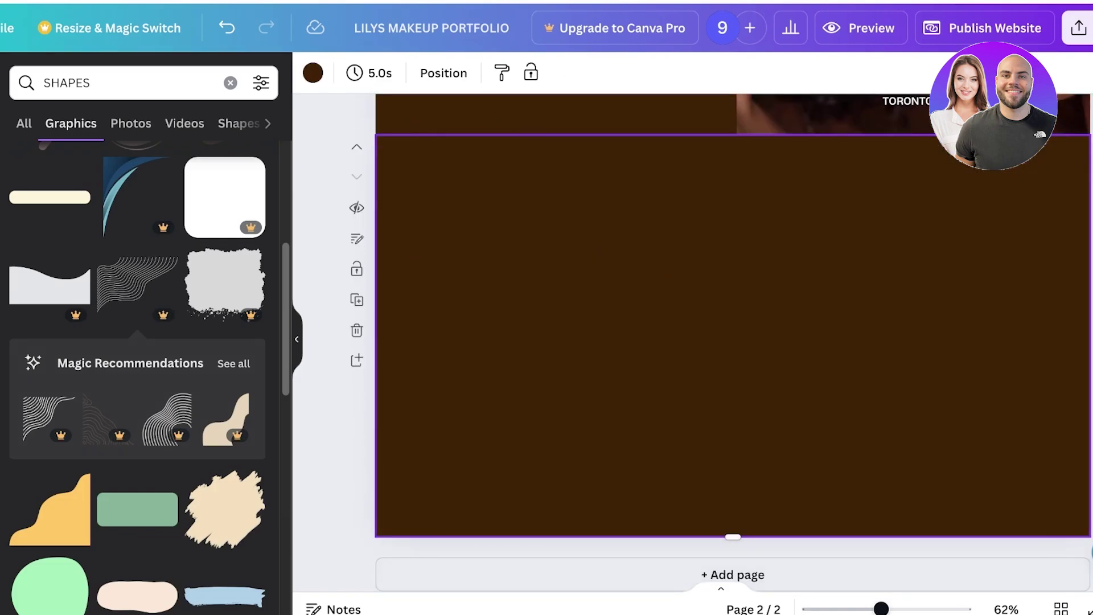
Step: Clear the element search and preview the recently used portfolio template
click(230, 82)
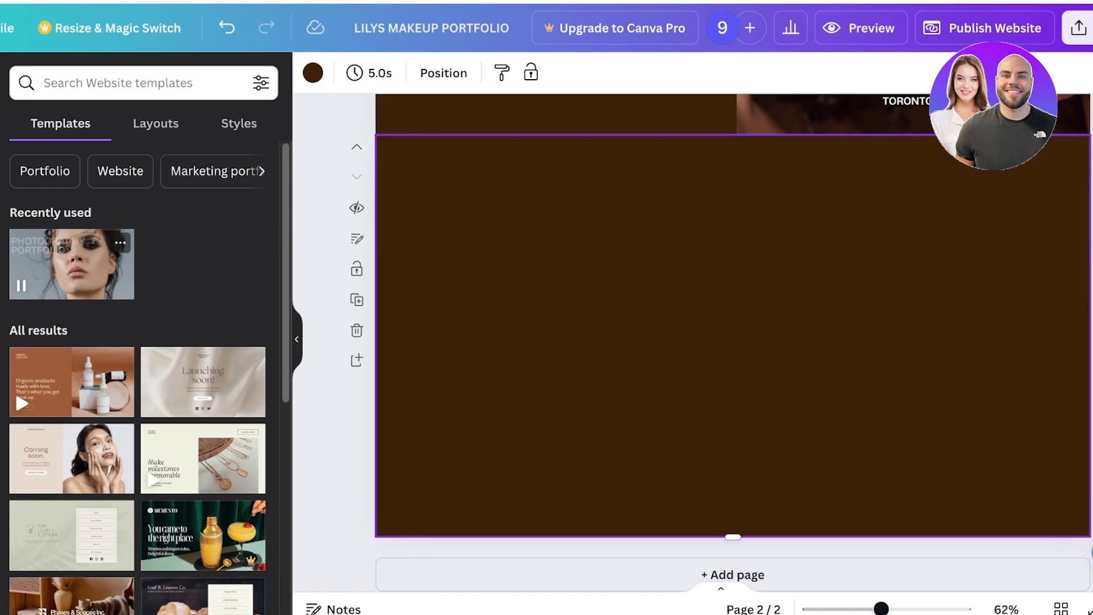
click(71, 264)
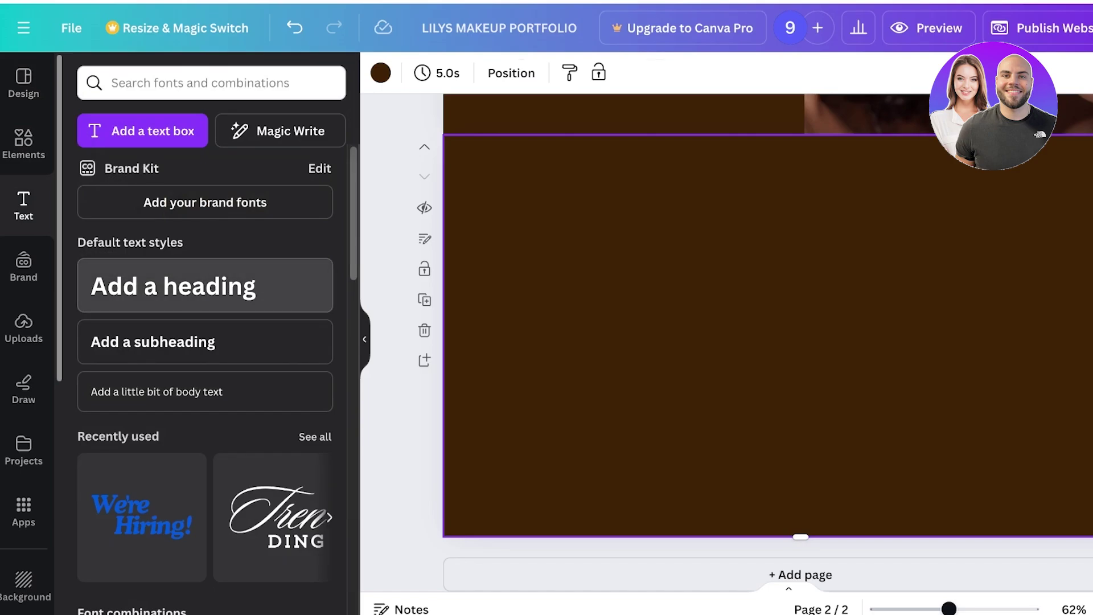
Step: Add a DM Sans heading reading BIOGRAPHY and place it at the page's upper right
click(205, 284)
drag(801, 336, 629, 237)
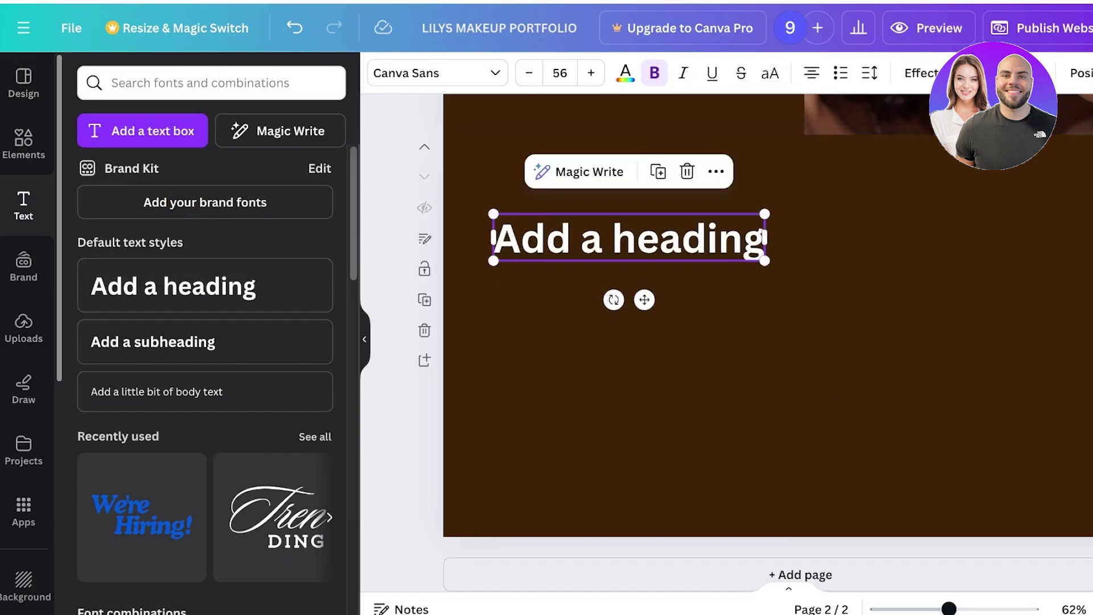
click(437, 73)
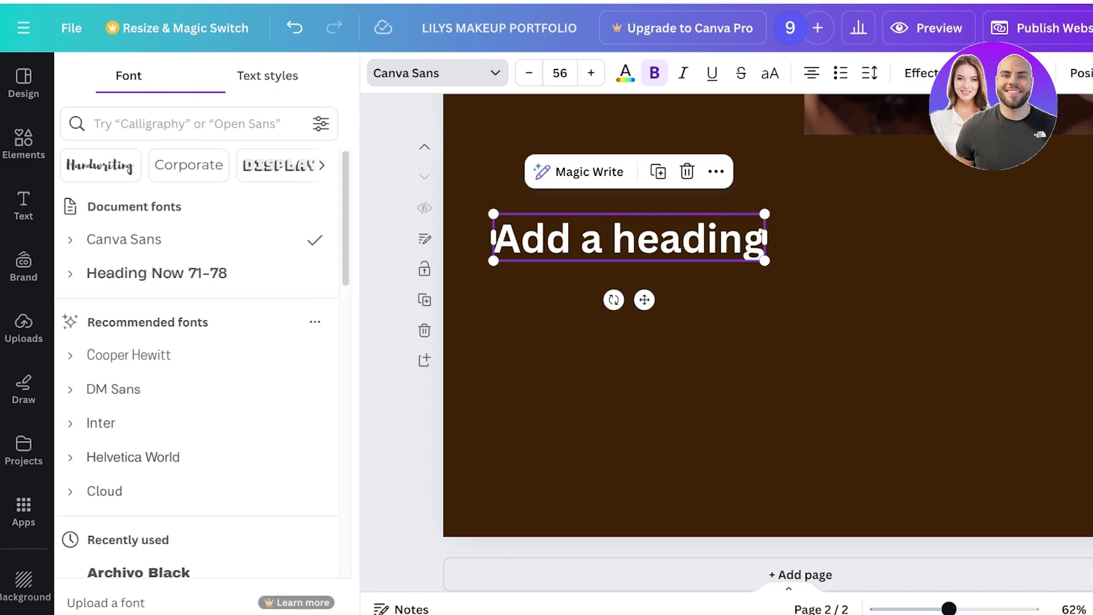
click(102, 124)
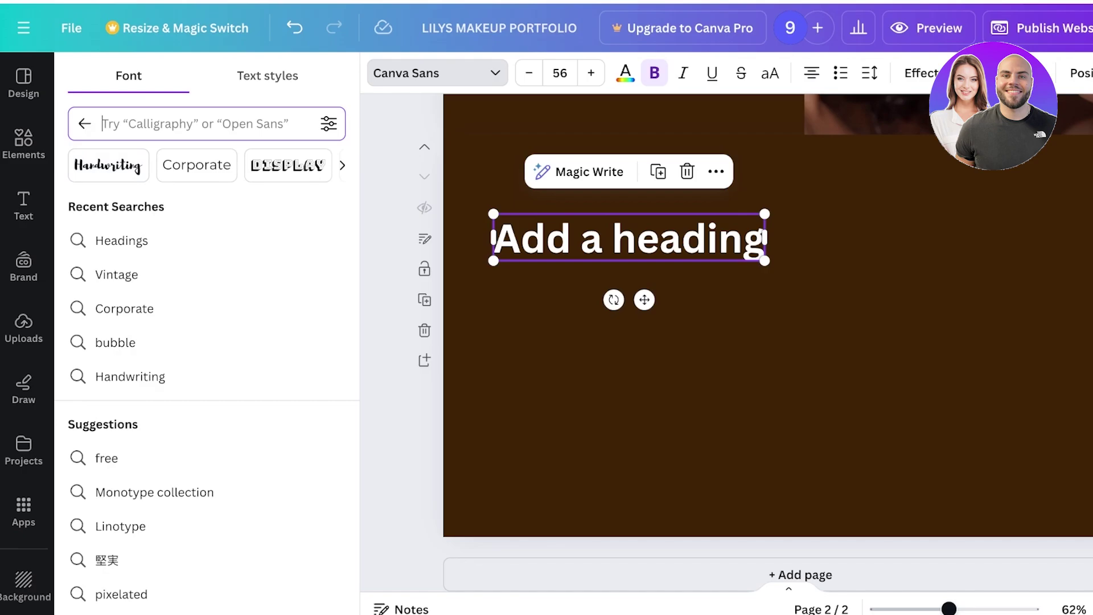
click(84, 124)
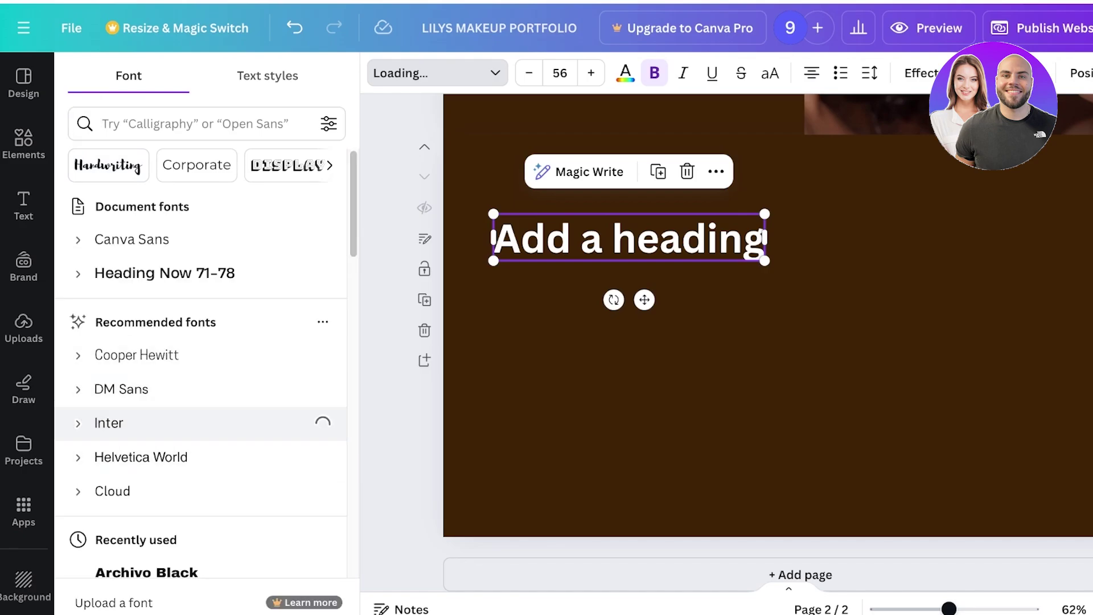
click(121, 389)
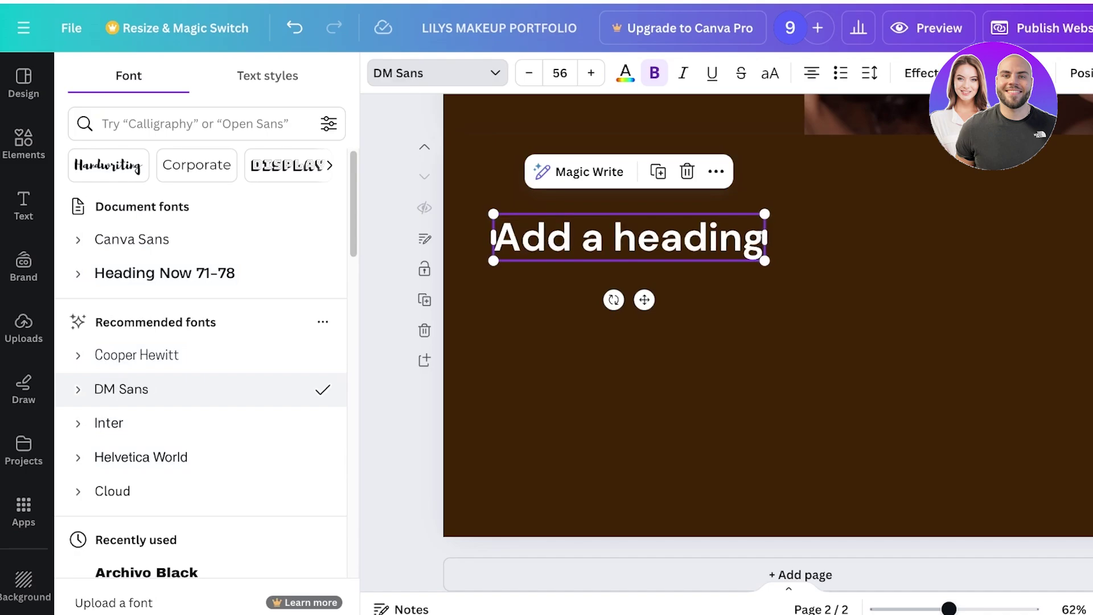
key(Return)
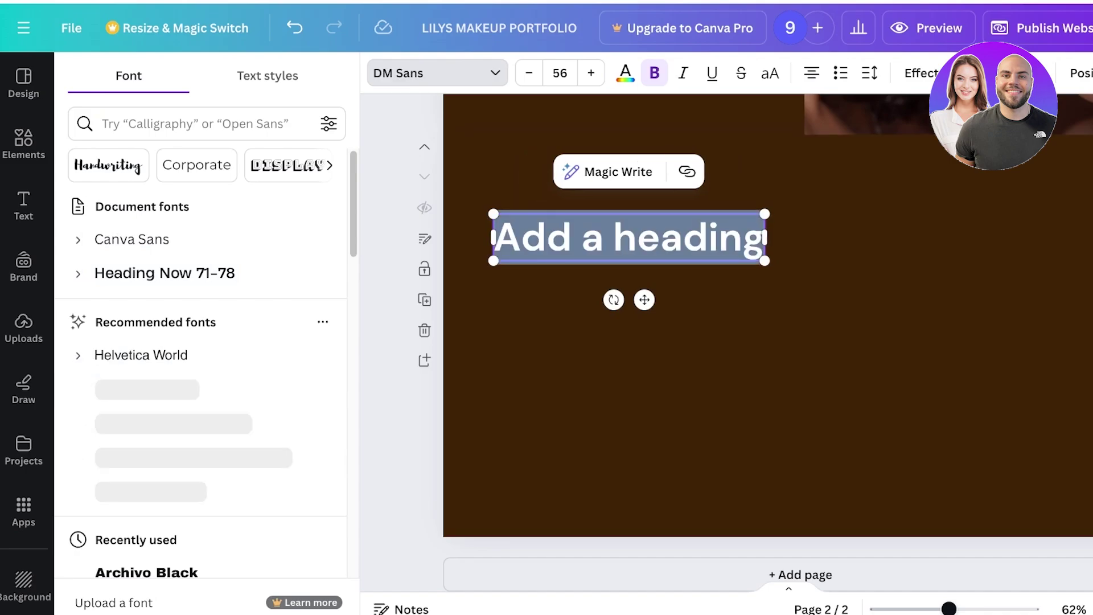
text(BIOGRAPHY)
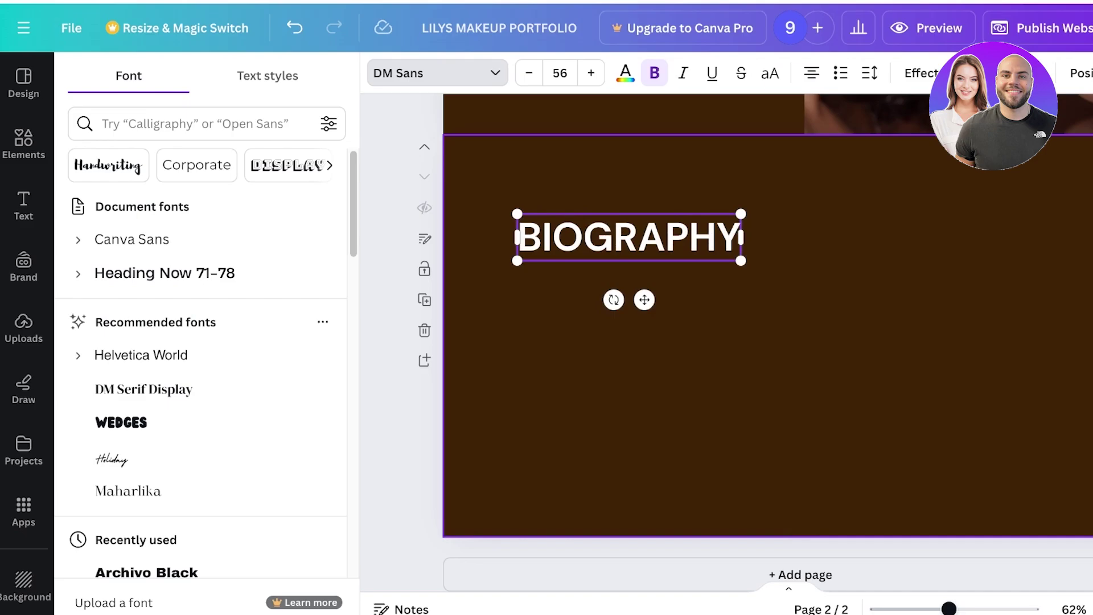
key(Escape)
drag(629, 237, 981, 198)
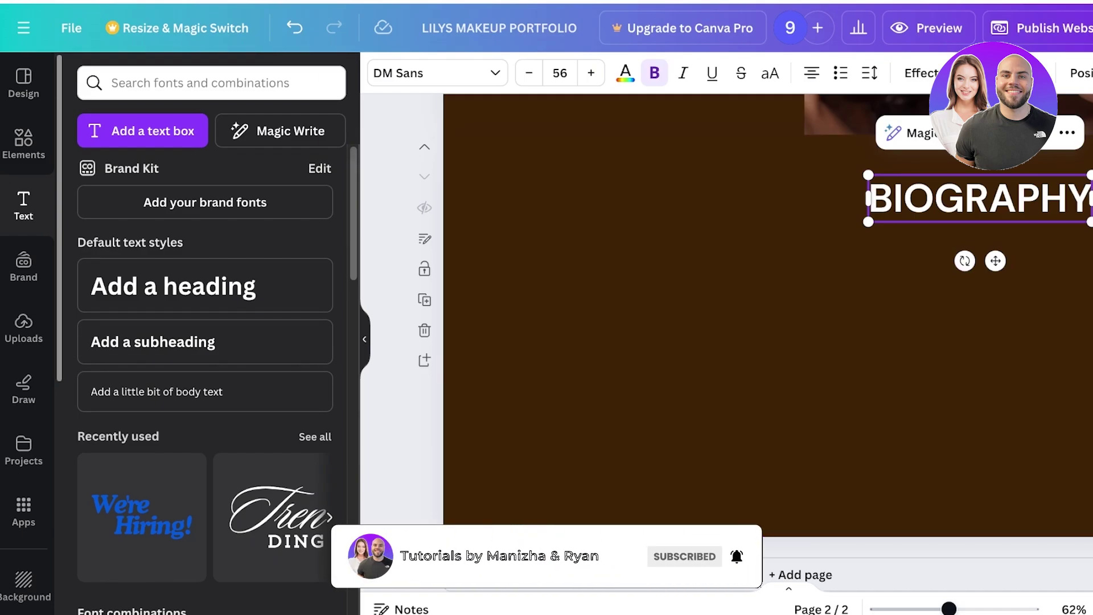
Step: Try a recently used eye-makeup photo on the page, then remove it
click(312, 171)
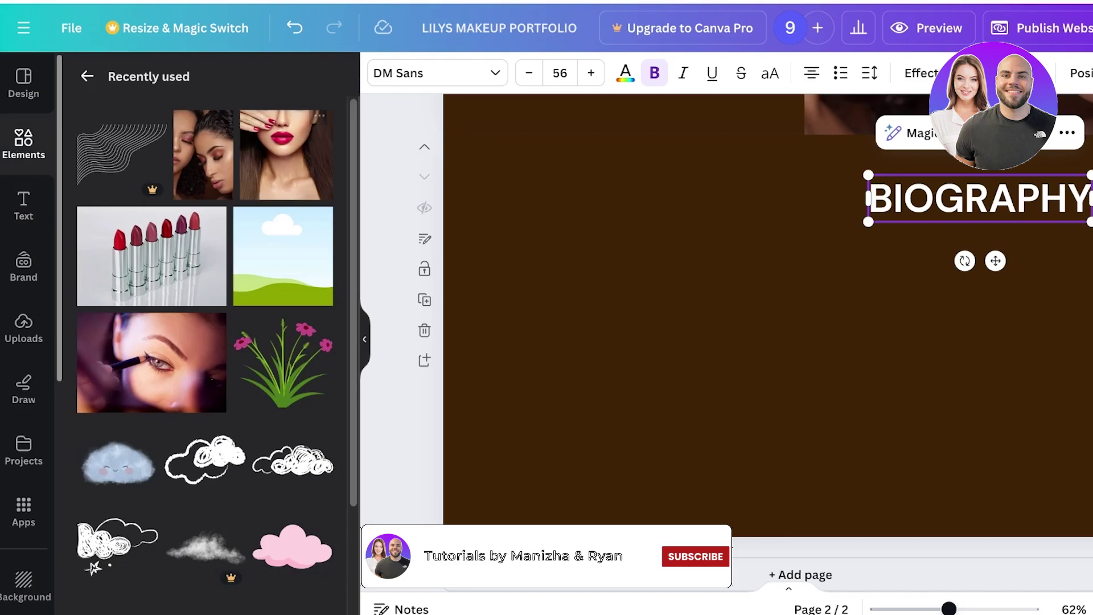
scroll(205, 285, down, 3)
click(152, 210)
drag(802, 339, 705, 341)
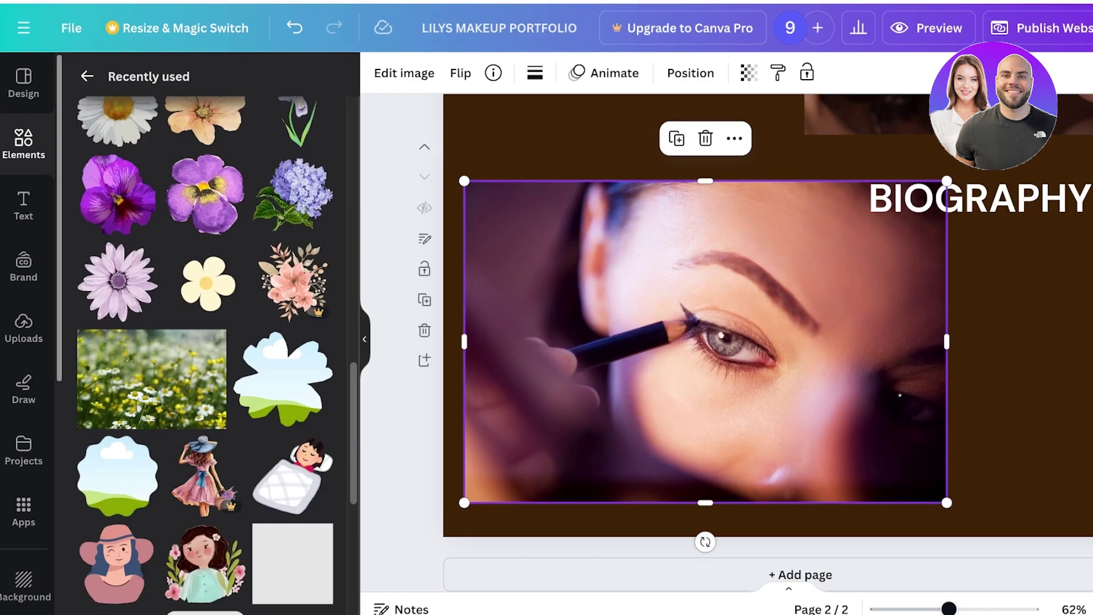
key(Return)
key(Delete)
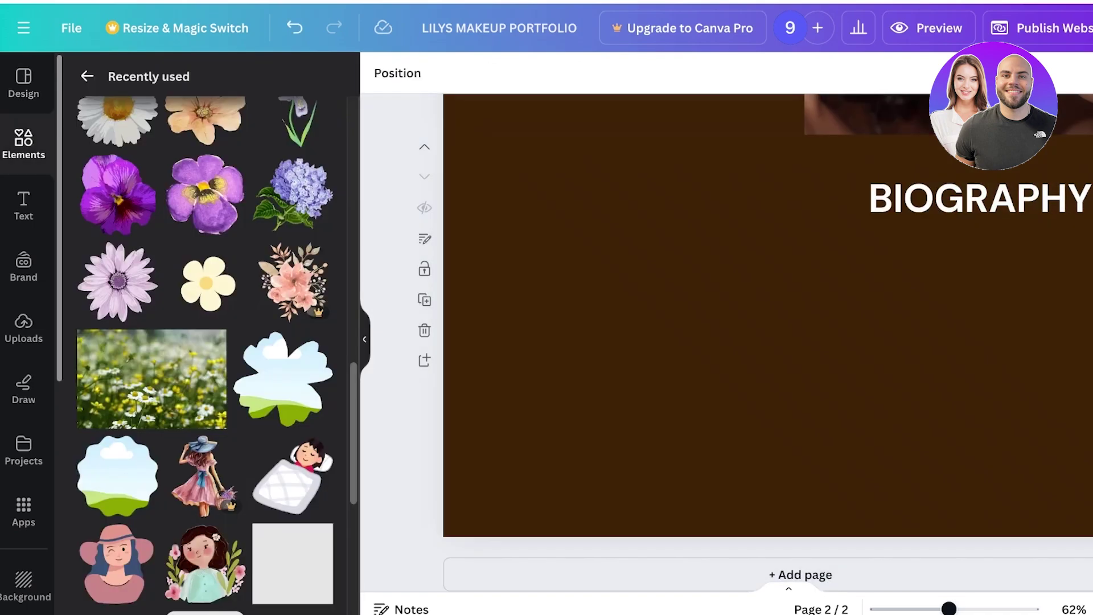
click(87, 76)
Step: Search MAKEUP photos and place the blue-eyeshadow photo on the page's left side
click(171, 82)
text(MAKE)
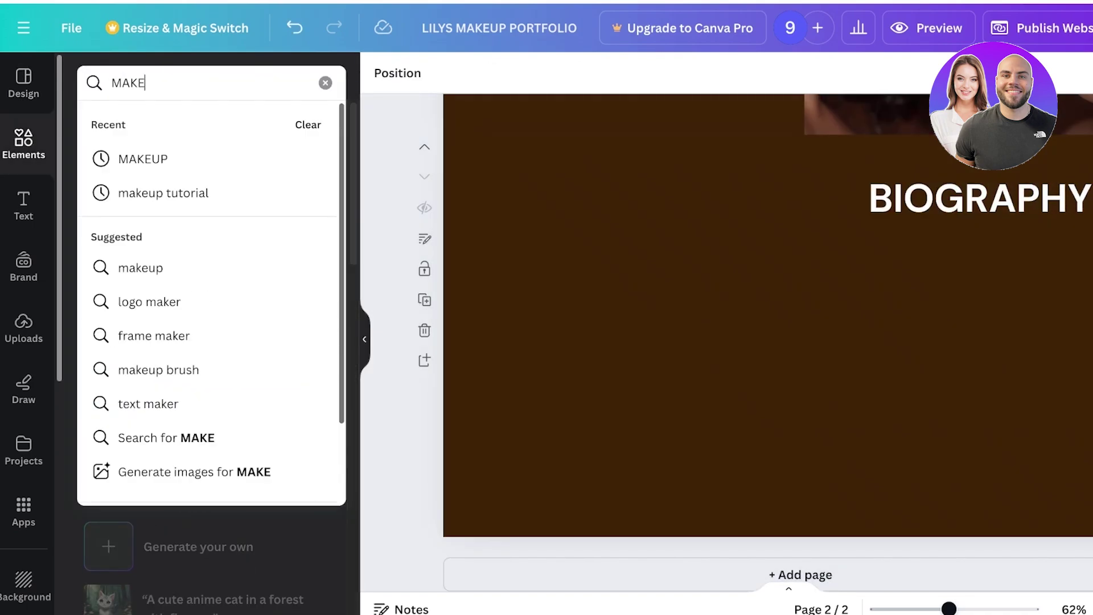
text(UP)
key(Return)
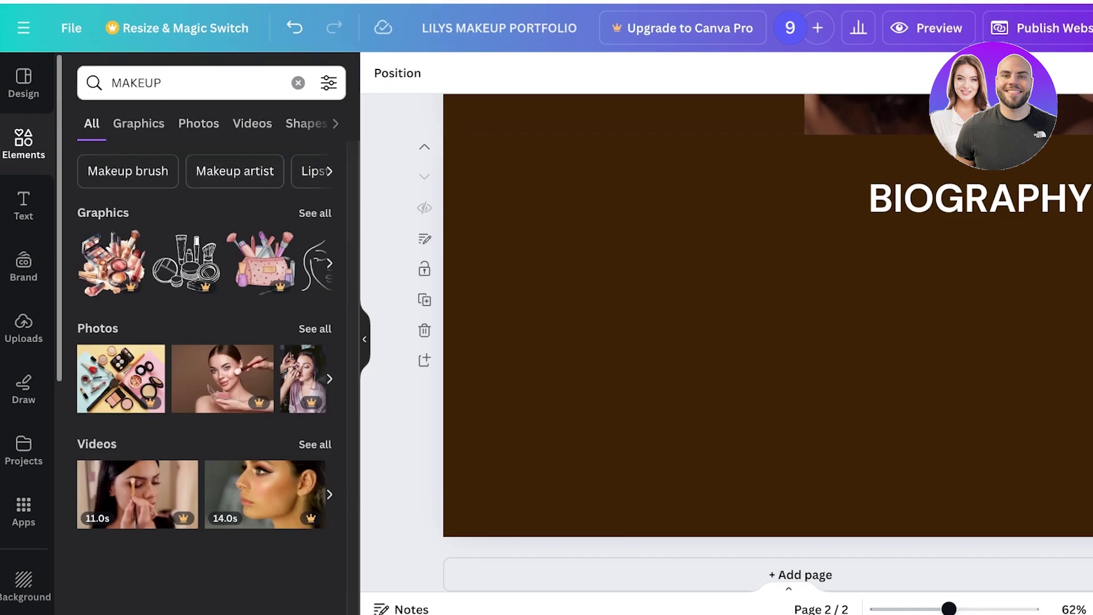
click(315, 329)
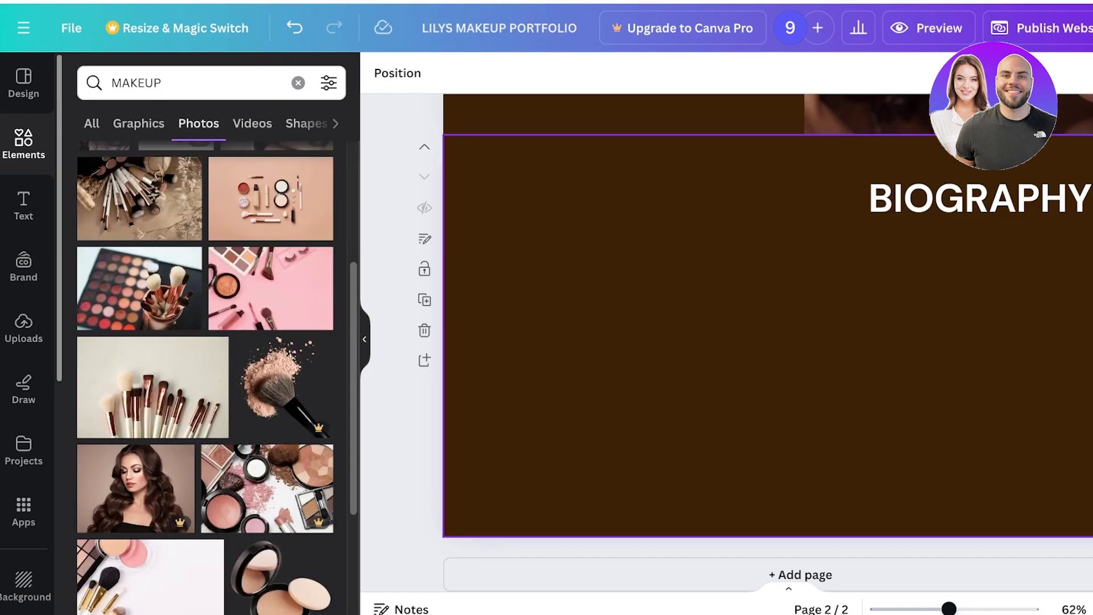
scroll(267, 341, down, 6)
click(171, 431)
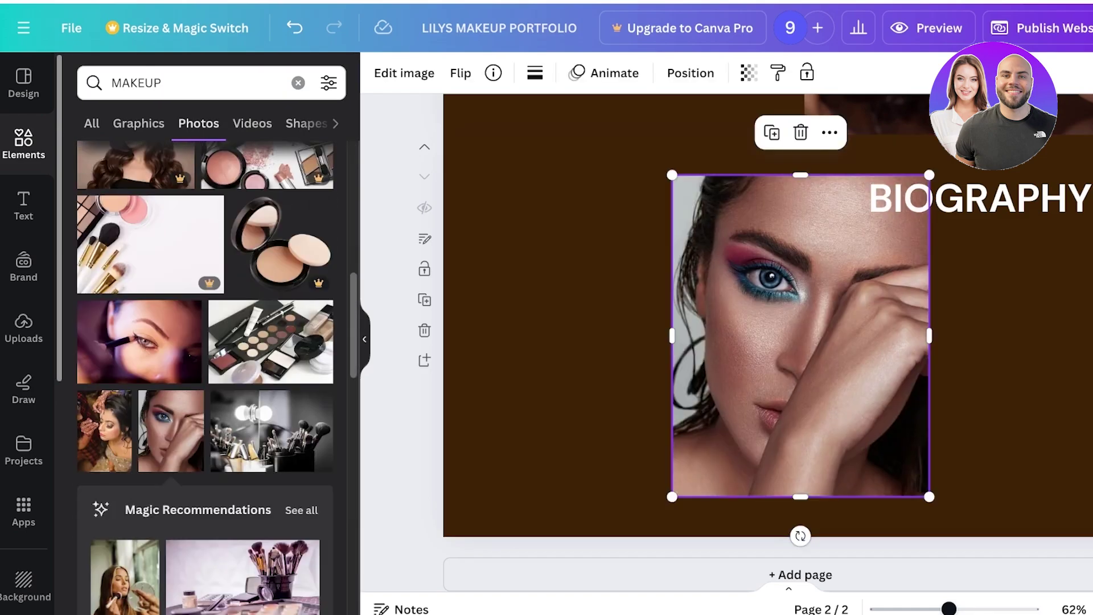
drag(800, 333, 636, 336)
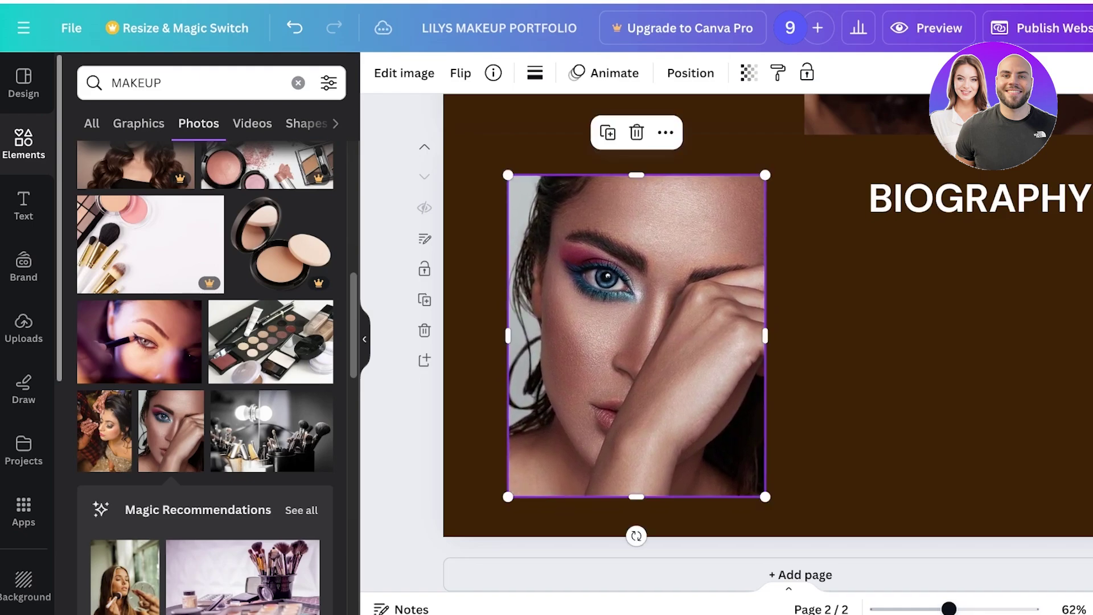
drag(979, 198, 967, 198)
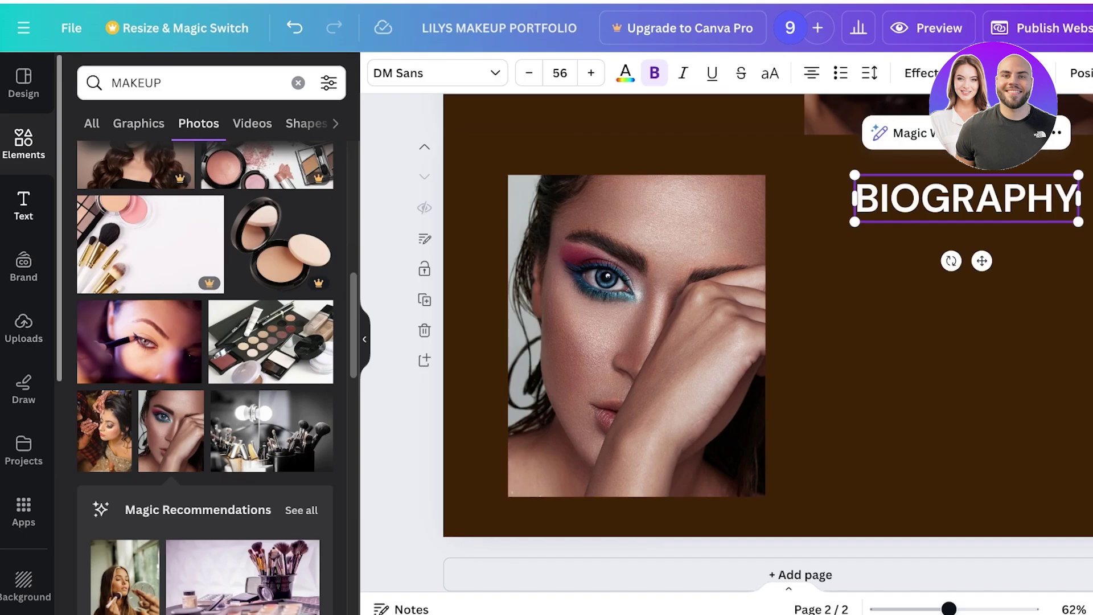
click(23, 205)
Step: Add the subheading FROM MAKEUP ENTHUSIAST TO ARTIST under BIOGRAPHY, shrunk and nudged into place
click(205, 341)
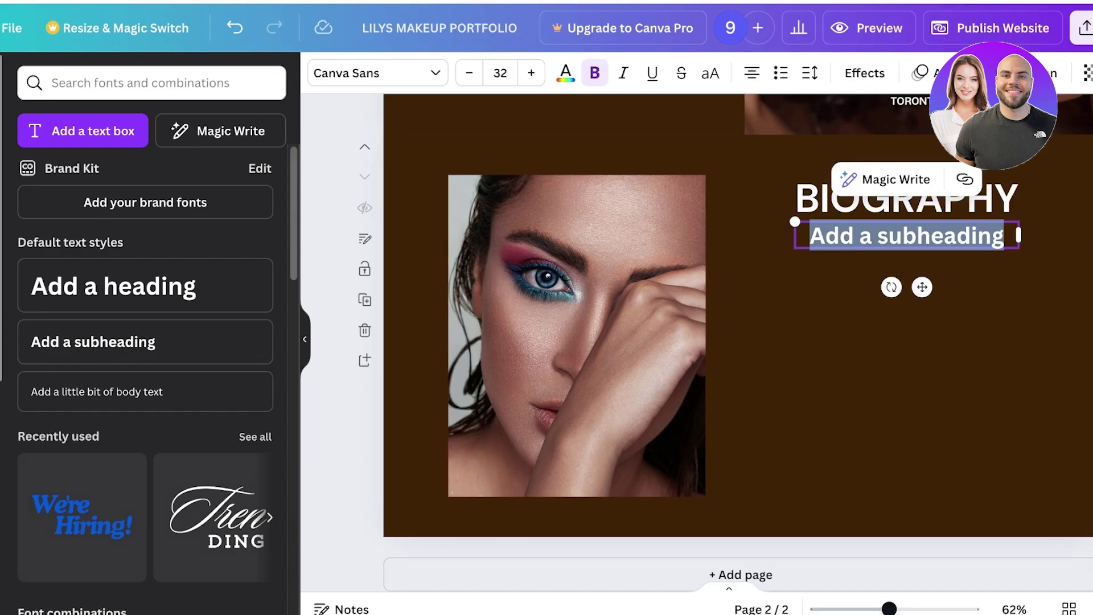
text(FROM MAKEUP ENTHUSIAST TO ARTIST)
key(Escape)
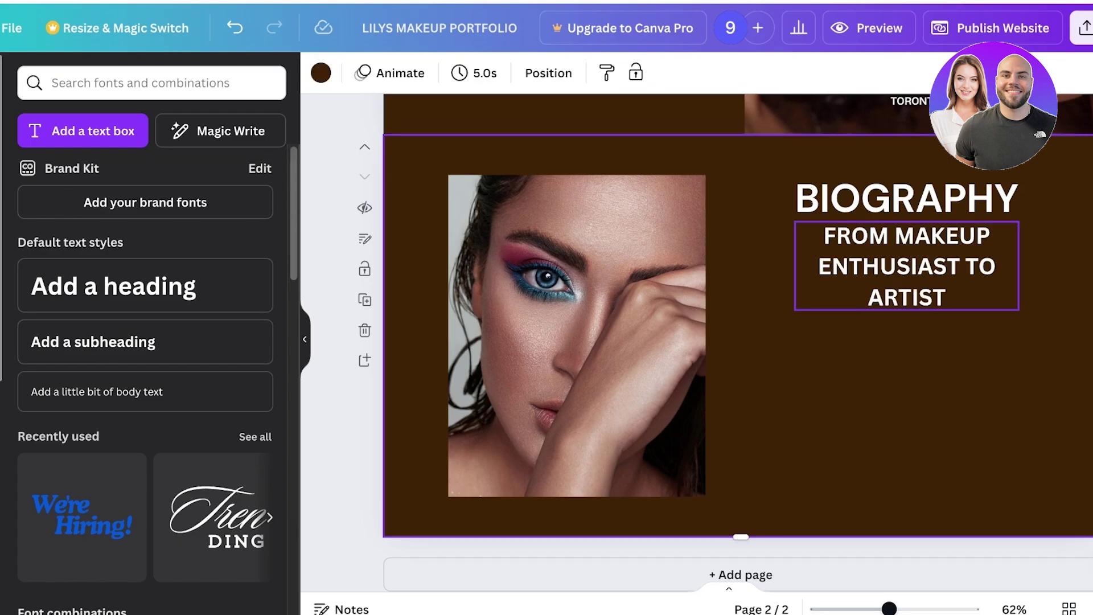
click(907, 265)
key(Escape)
click(907, 266)
drag(1019, 222, 1001, 269)
key(Escape)
drag(895, 270, 907, 257)
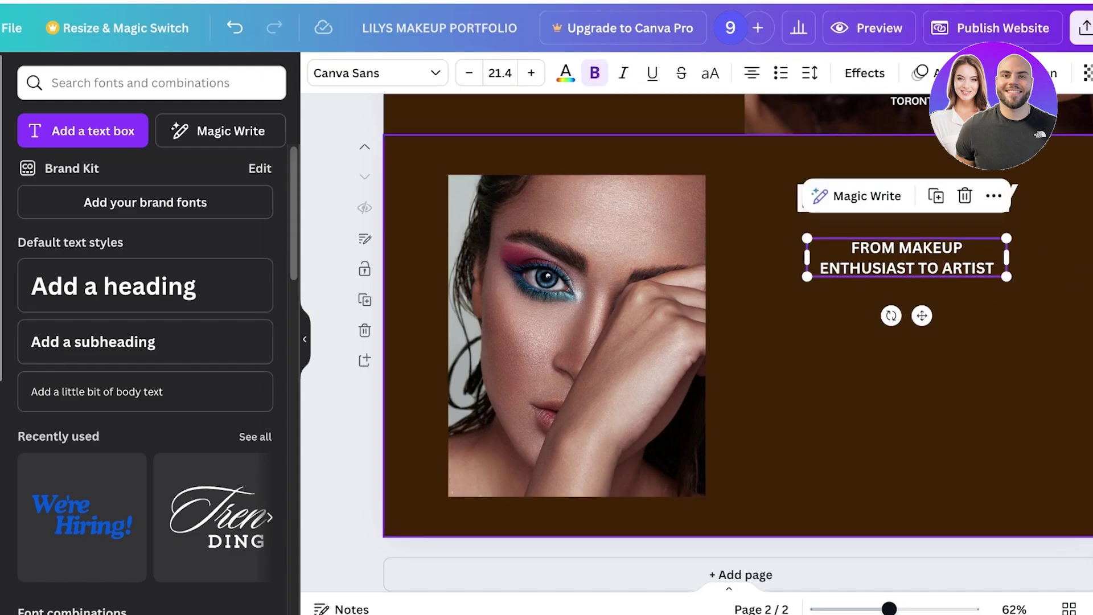
Step: Add a body text box beneath the subheading and clear it to empty lines
click(145, 392)
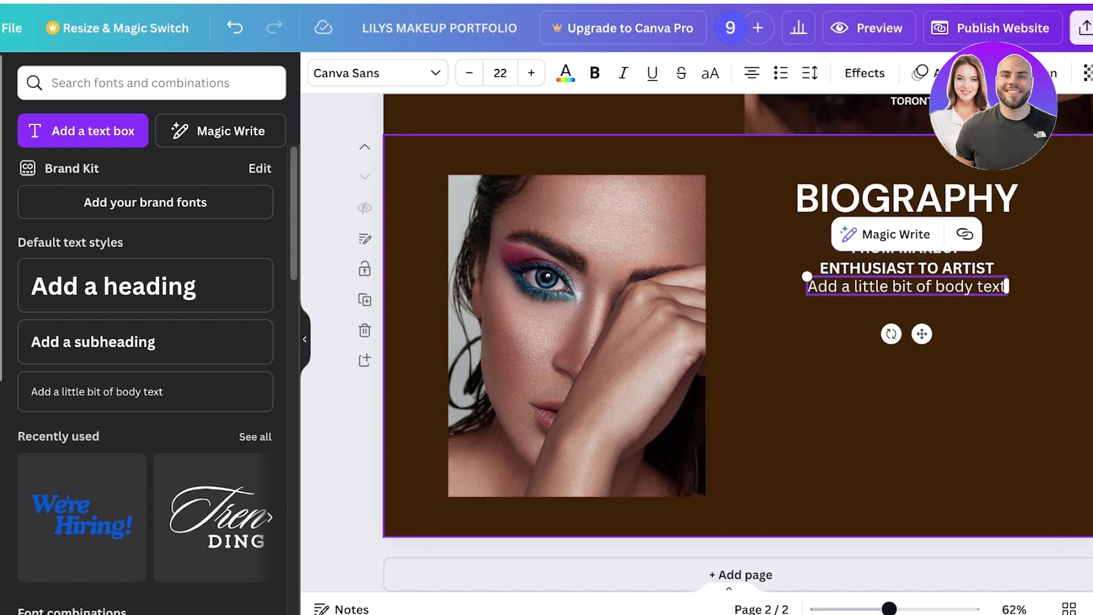
drag(908, 286, 908, 327)
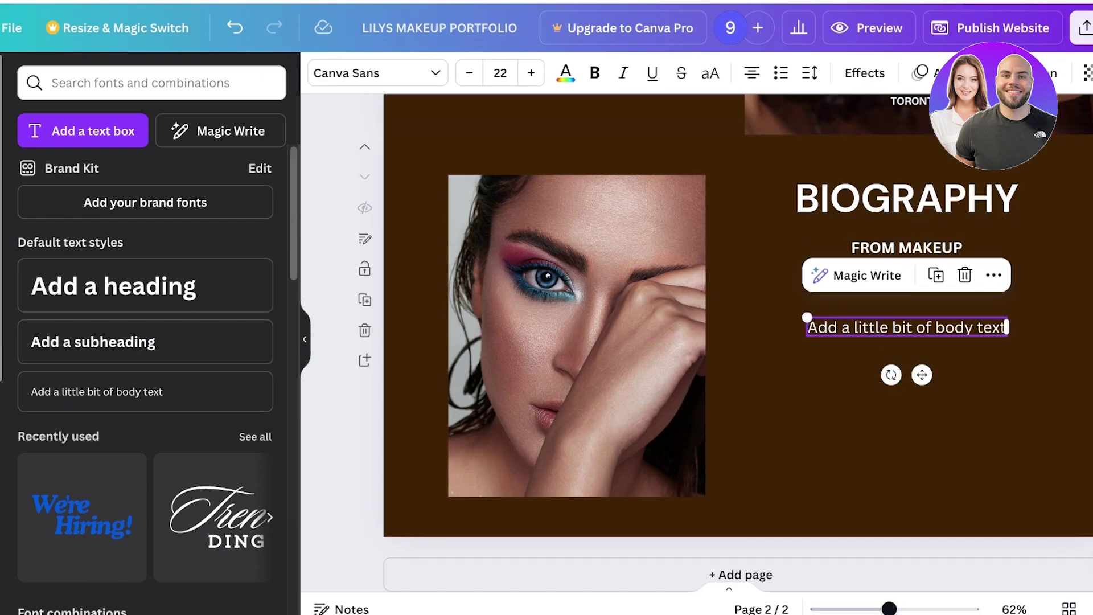
double_click(908, 327)
key(BackSpace)
key(Return)
key(Return)
key(Return)
key(Return)
key(Return)
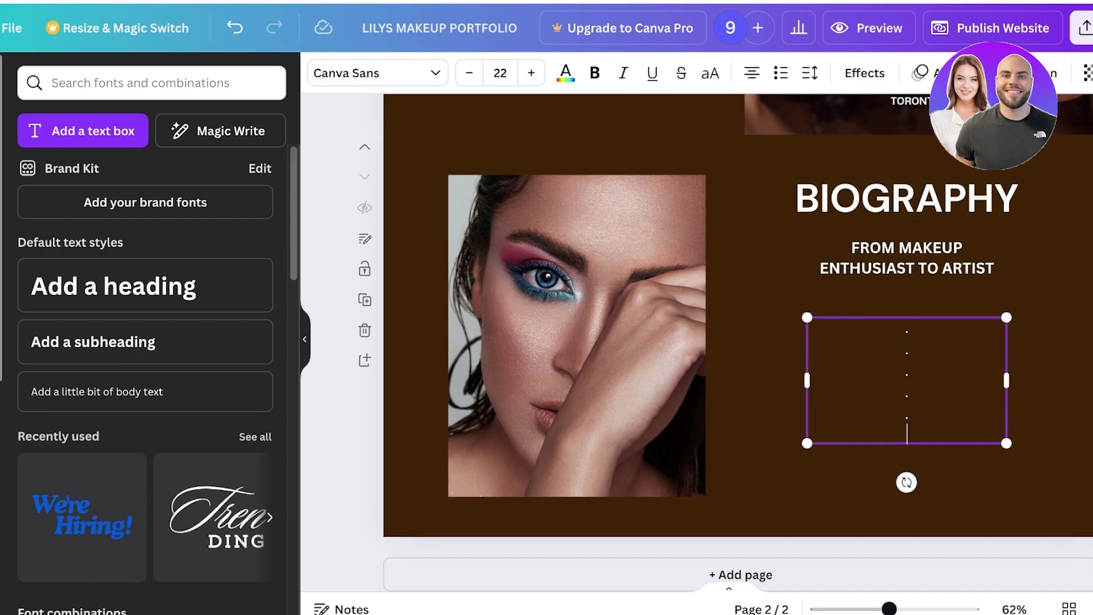
key(Escape)
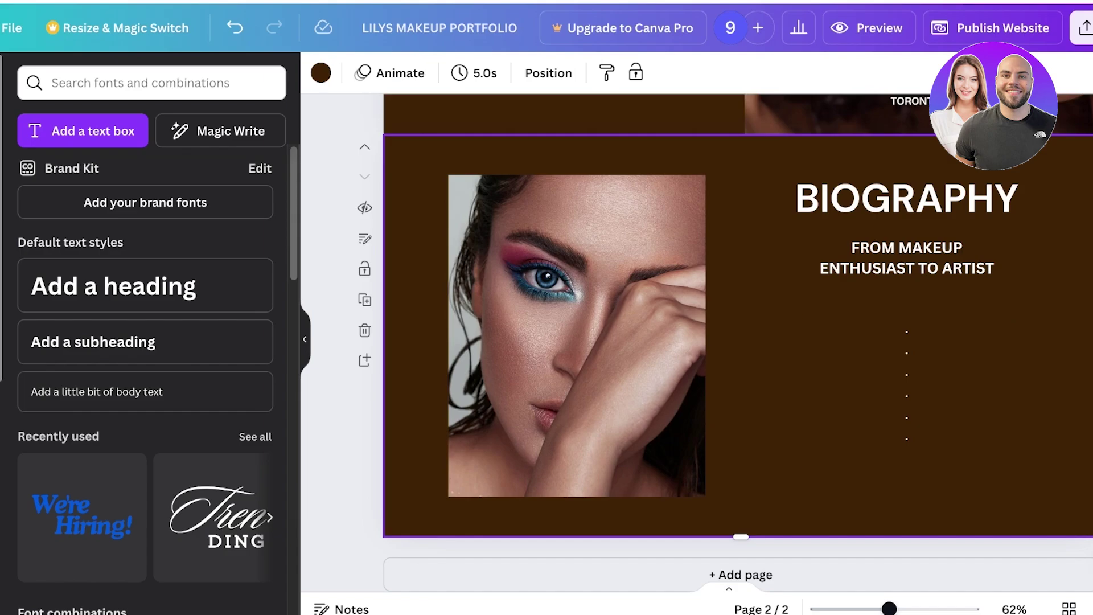
scroll(738, 341, up, 5)
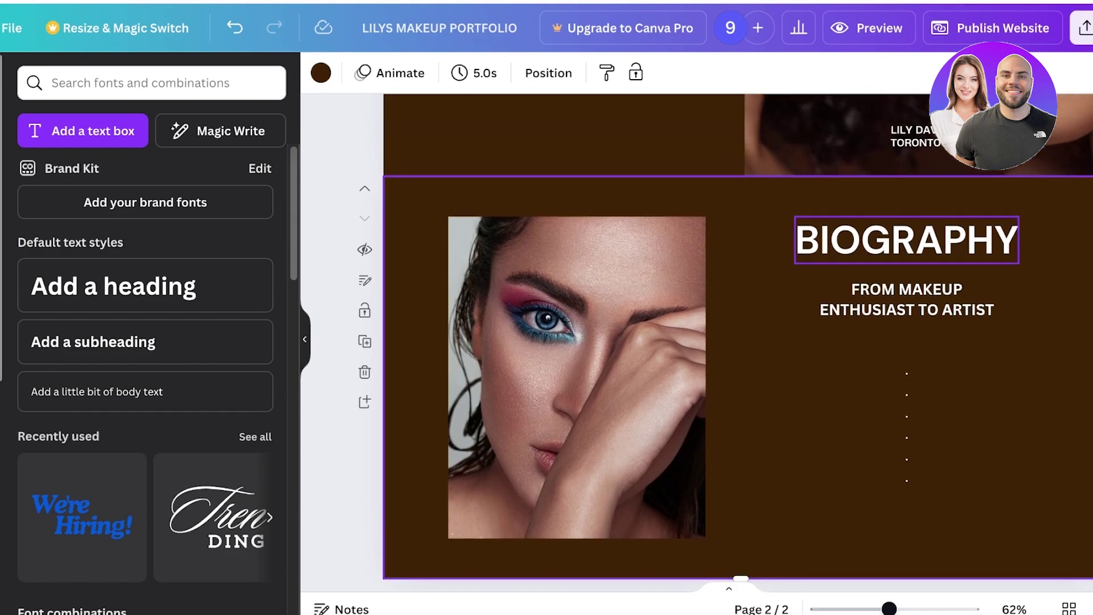
scroll(738, 341, up, 2)
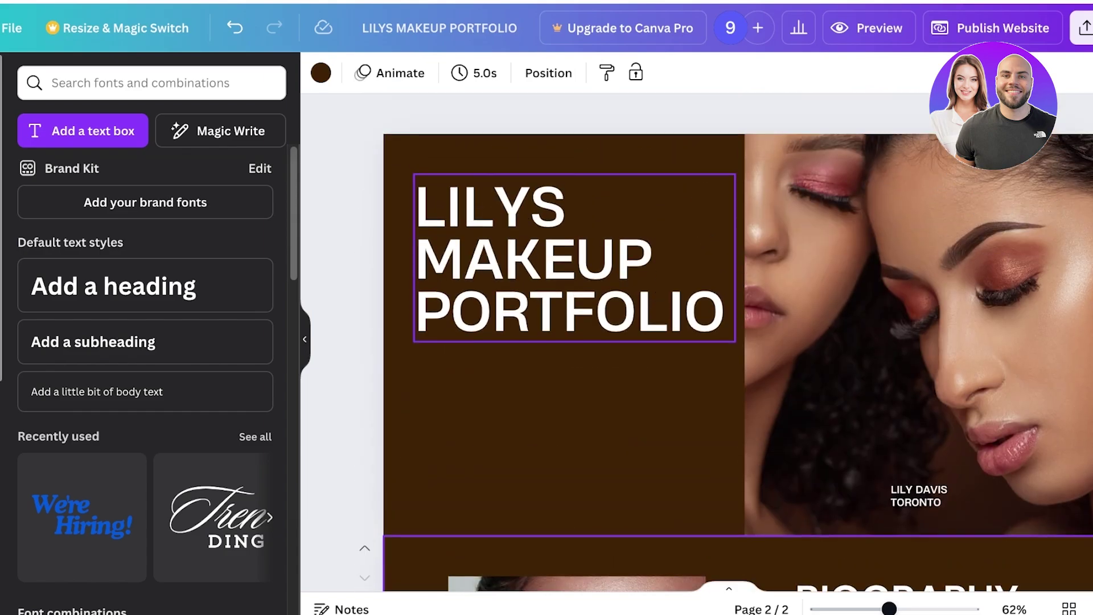
scroll(738, 341, down, 7)
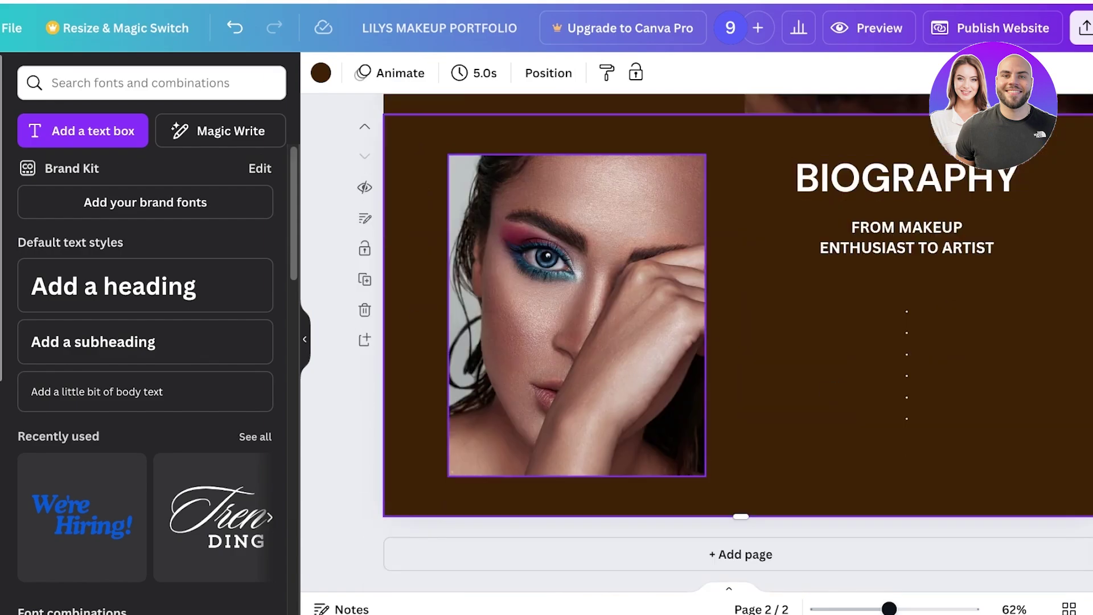
click(577, 315)
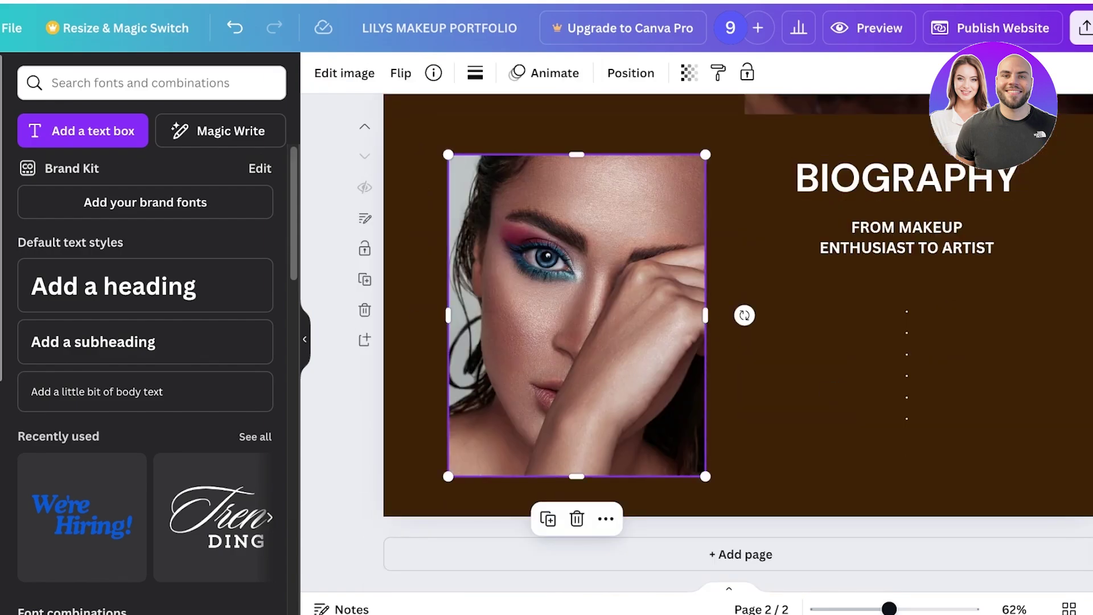
Step: Animate the biography photo, trying the Pan, Fade and Rise animations
click(544, 73)
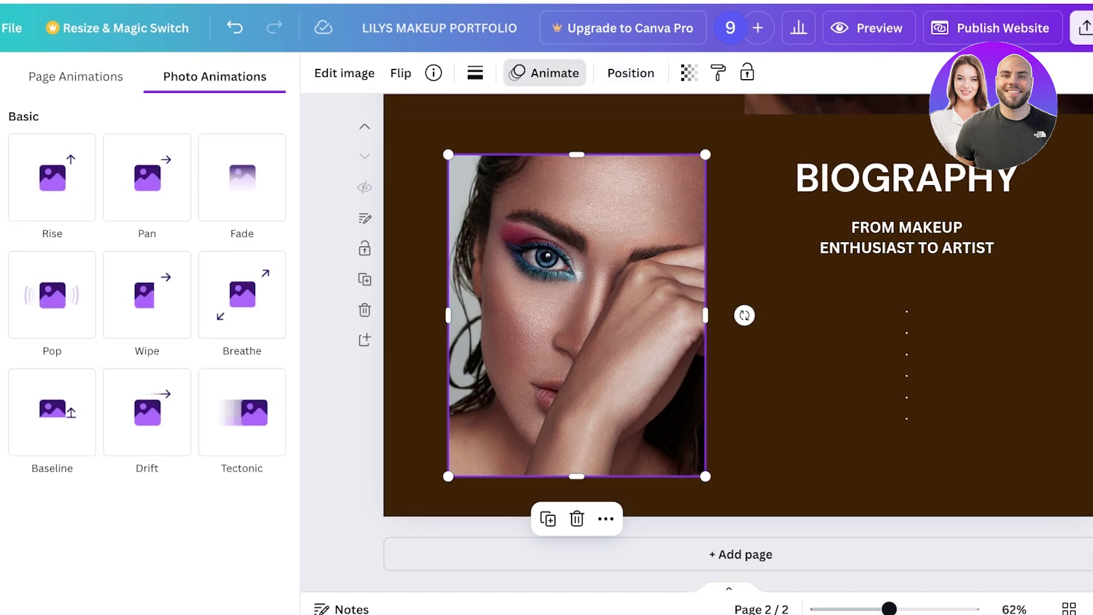
click(147, 177)
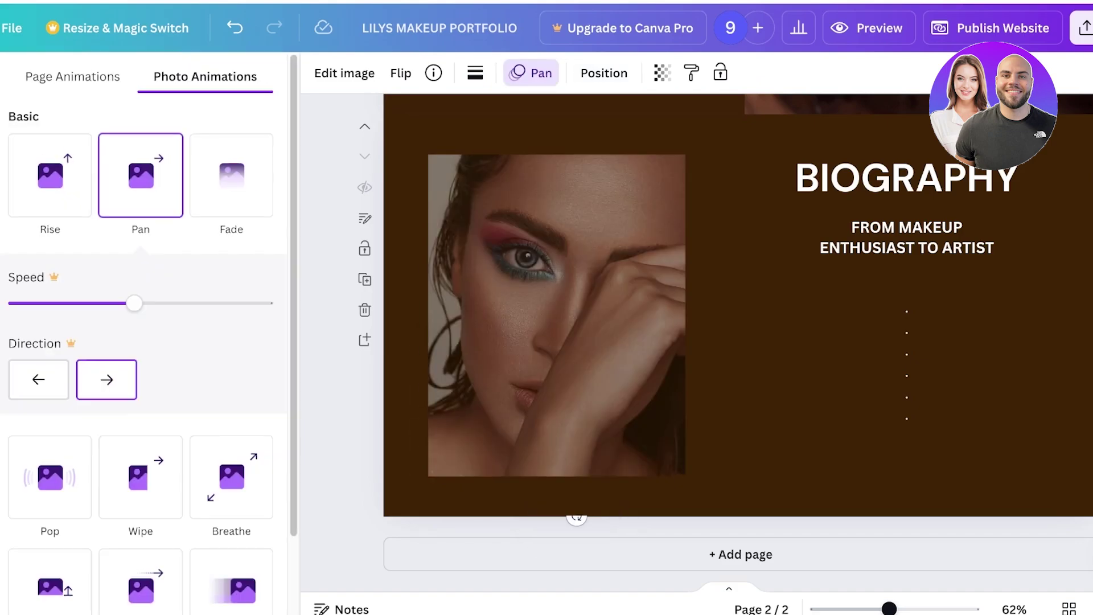
click(231, 175)
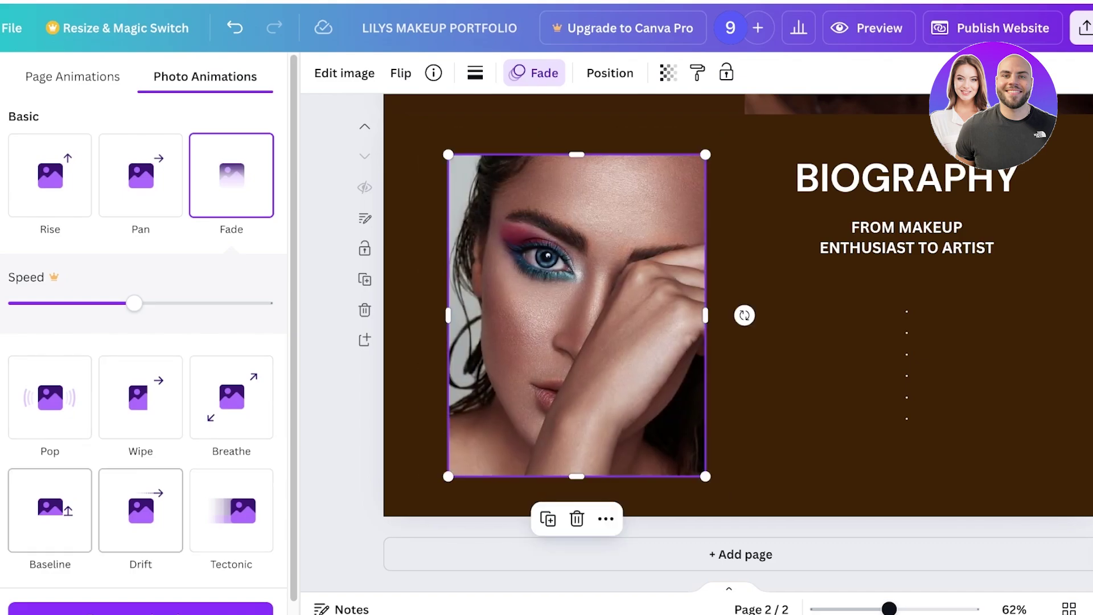
scroll(51, 165, down, 1)
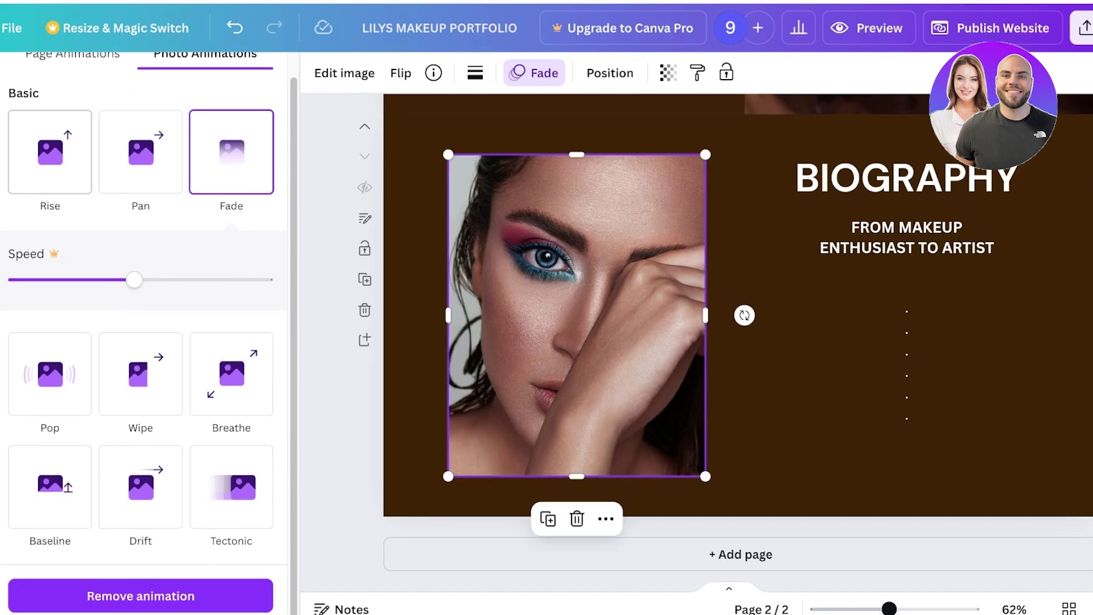
click(50, 151)
click(751, 365)
Step: Give the BIOGRAPHY heading and the subtitle text a Wipe animation
click(905, 178)
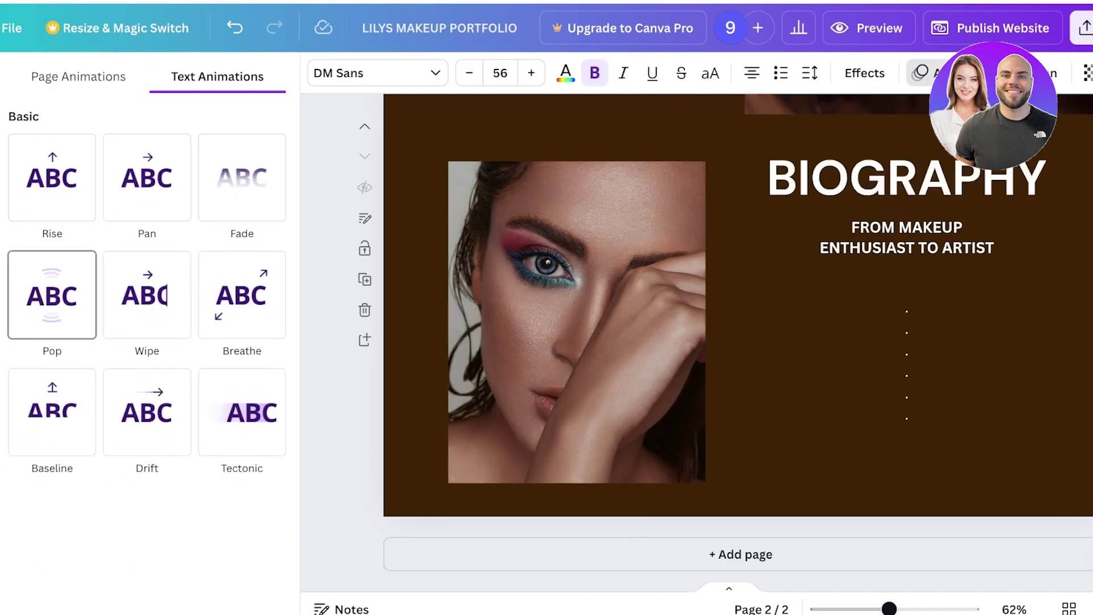
click(147, 295)
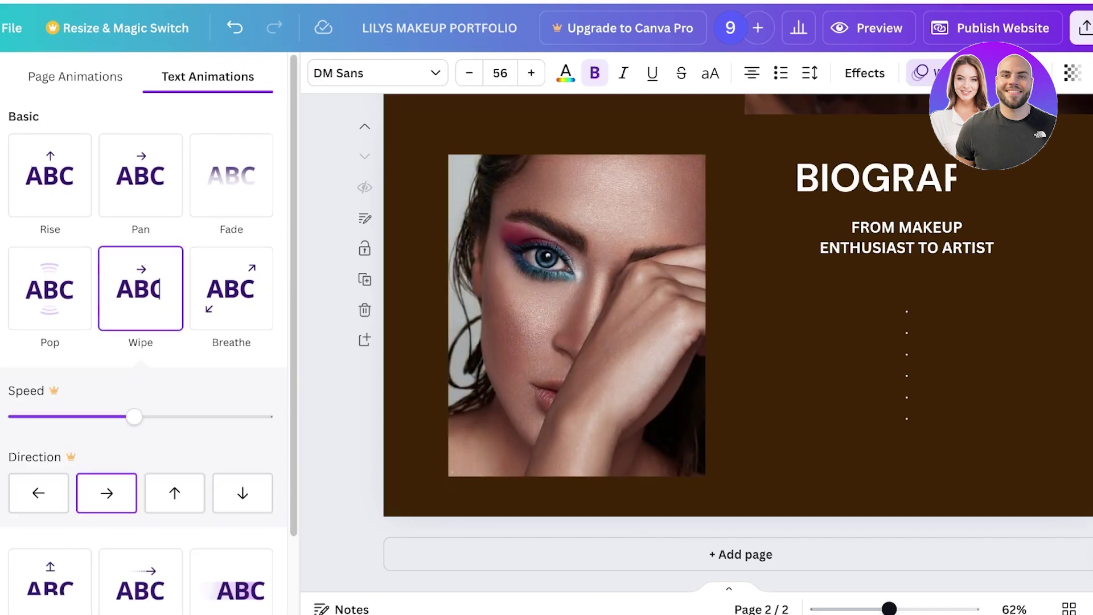
click(906, 237)
click(147, 294)
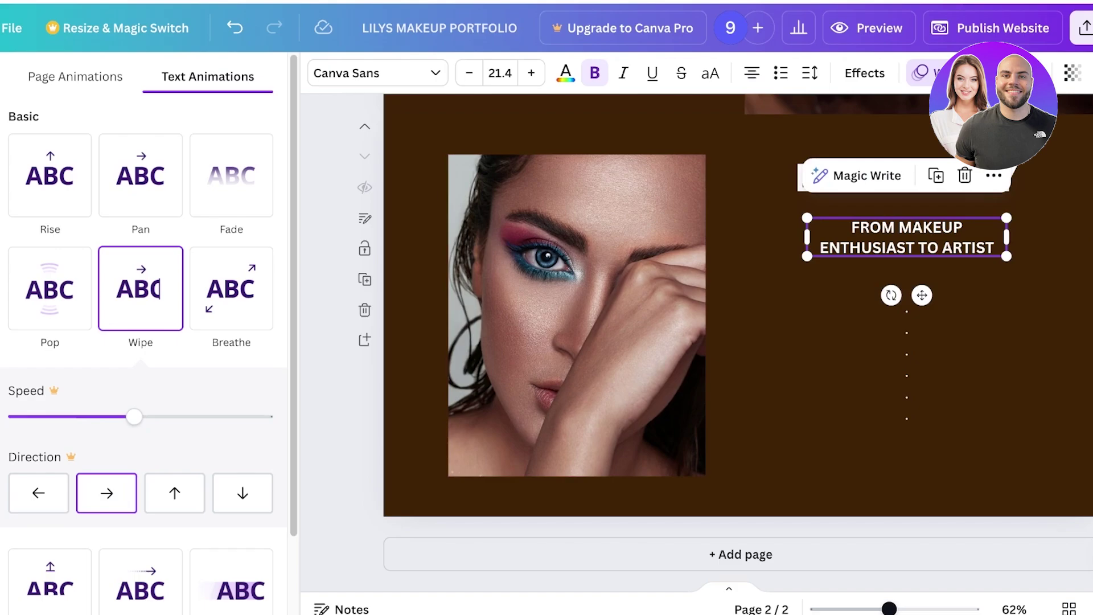
Step: Add a blank third page to the website
scroll(739, 342, up, 5)
scroll(738, 342, down, 5)
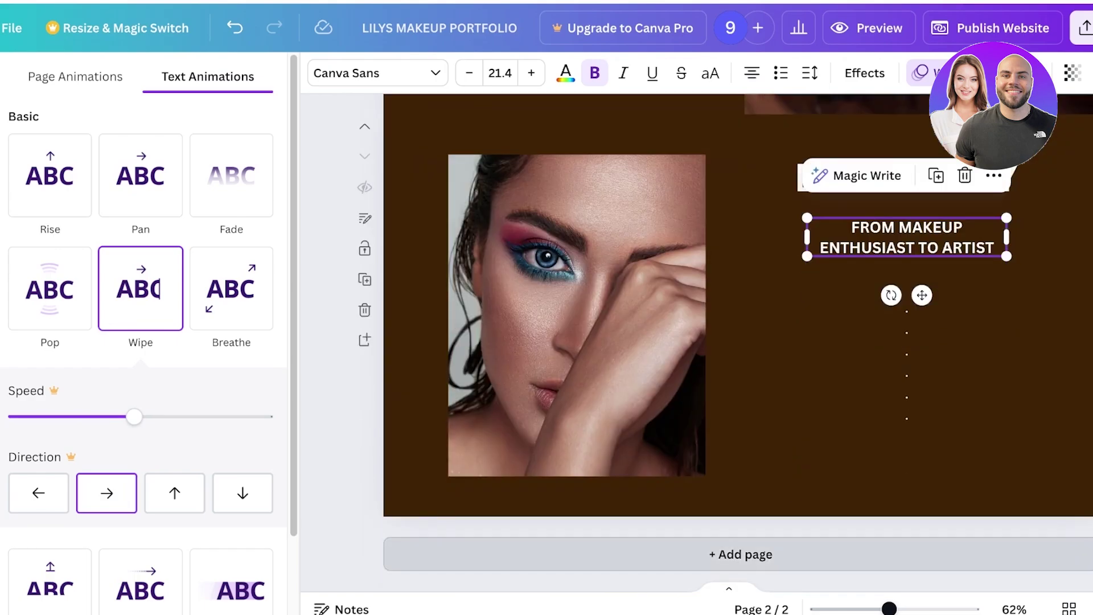
click(741, 554)
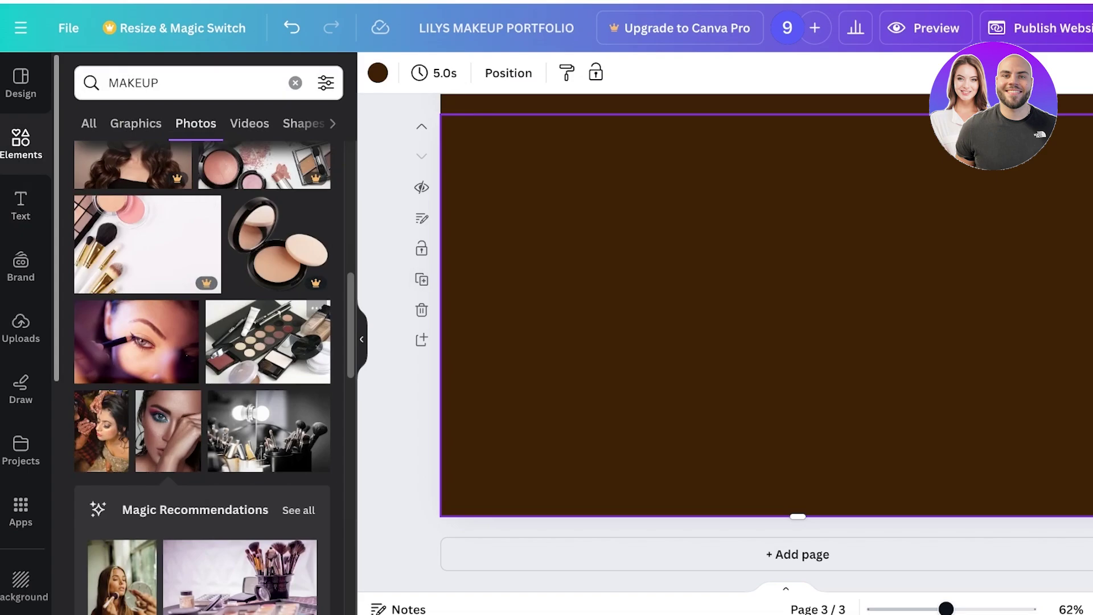
Step: Add the woman-applying-makeup and eyeshadow-palette photos to page 3, palette to the left
scroll(188, 444, down, 3)
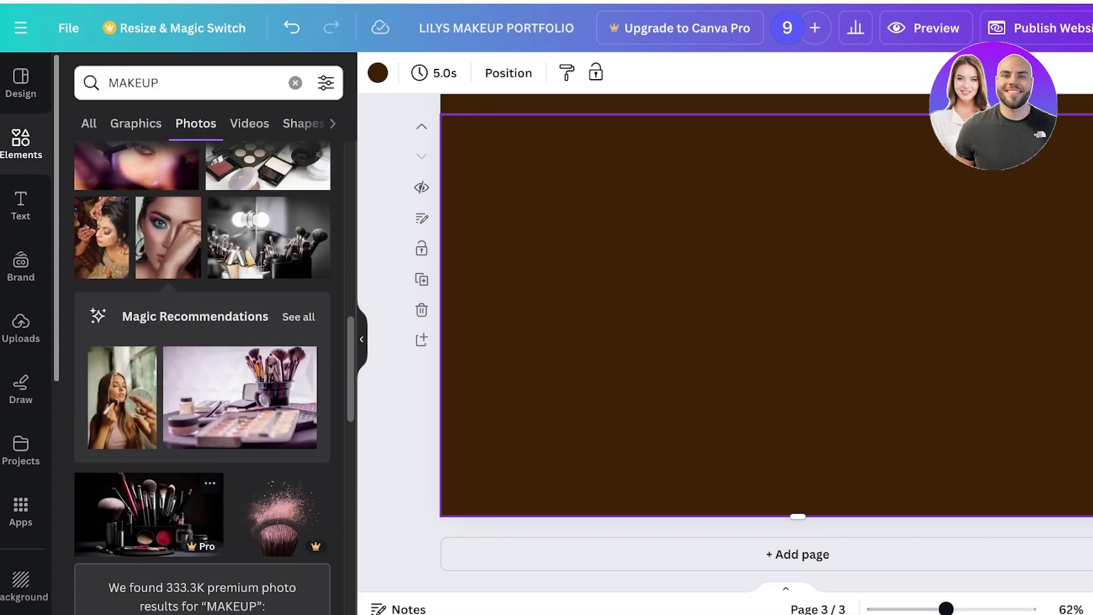
click(122, 399)
scroll(202, 375, down, 5)
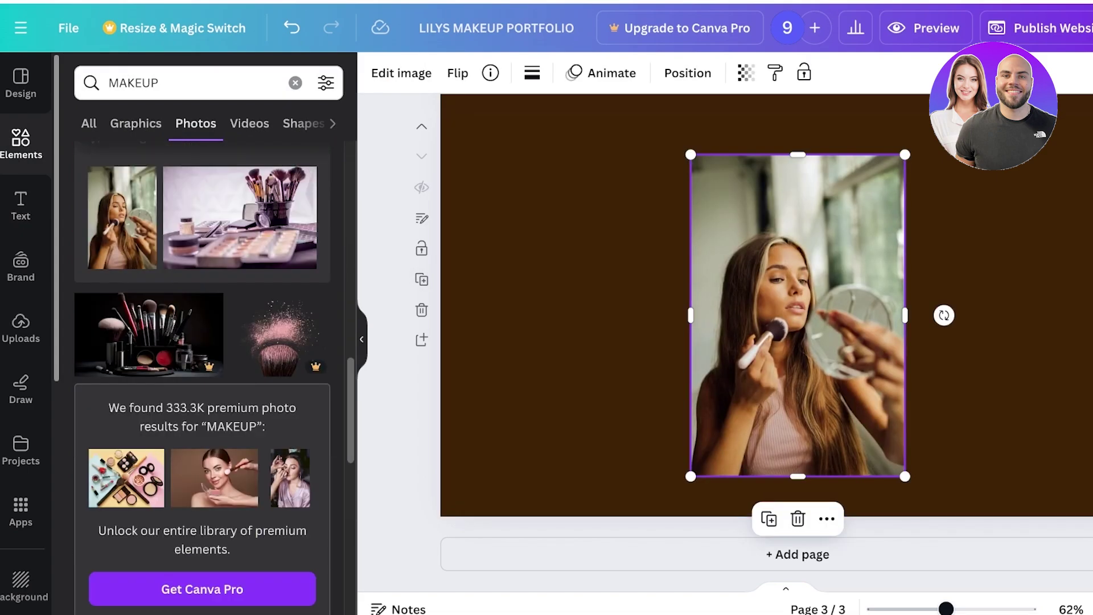
scroll(202, 376, down, 3)
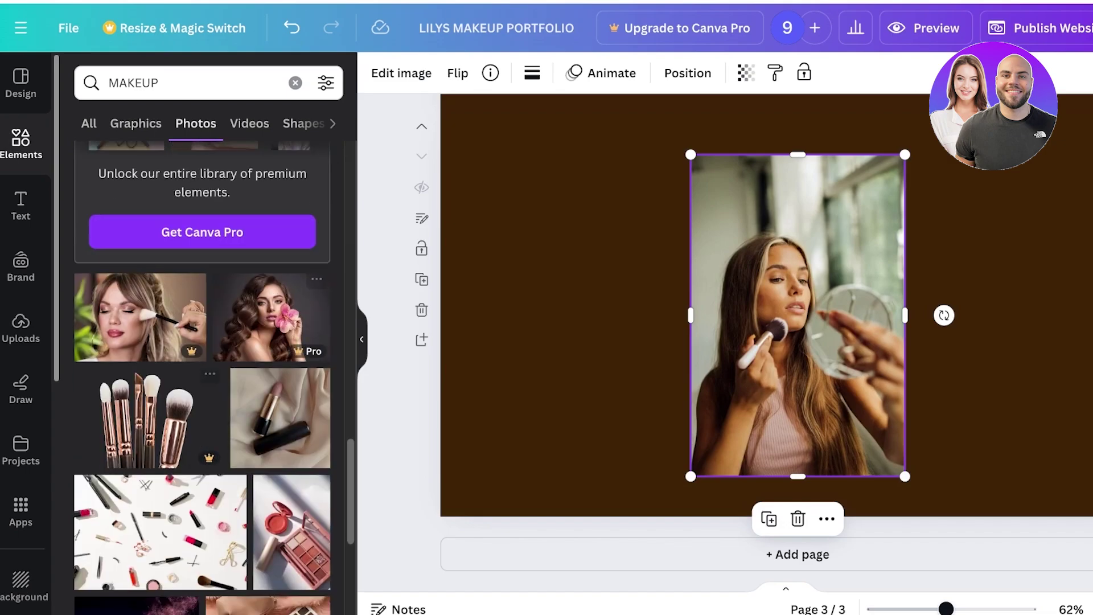
scroll(202, 376, down, 4)
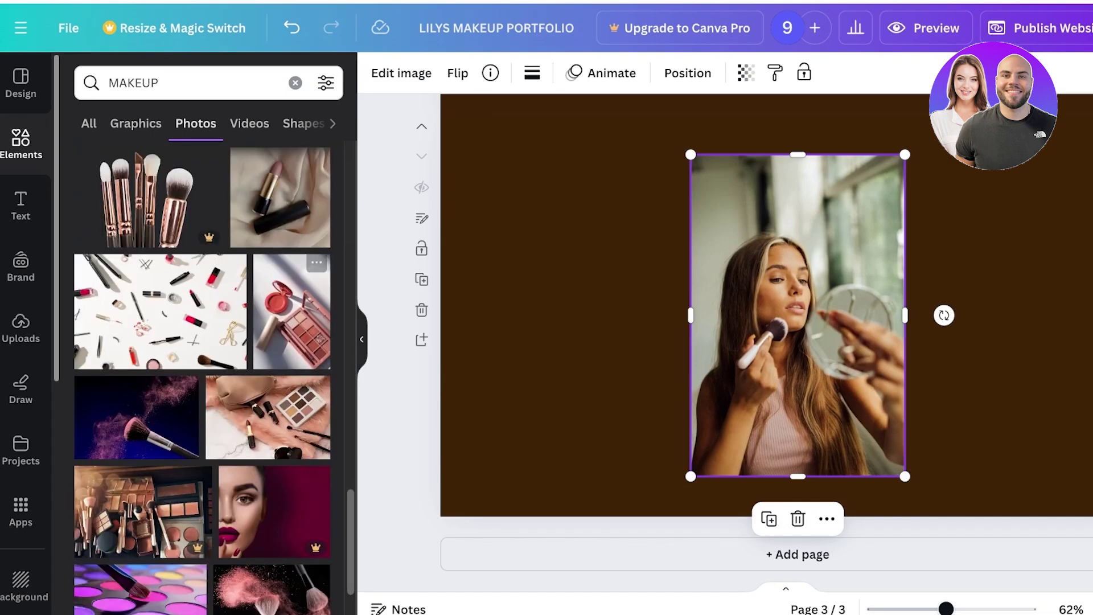
scroll(292, 353, down, 2)
scroll(292, 353, up, 3)
click(292, 353)
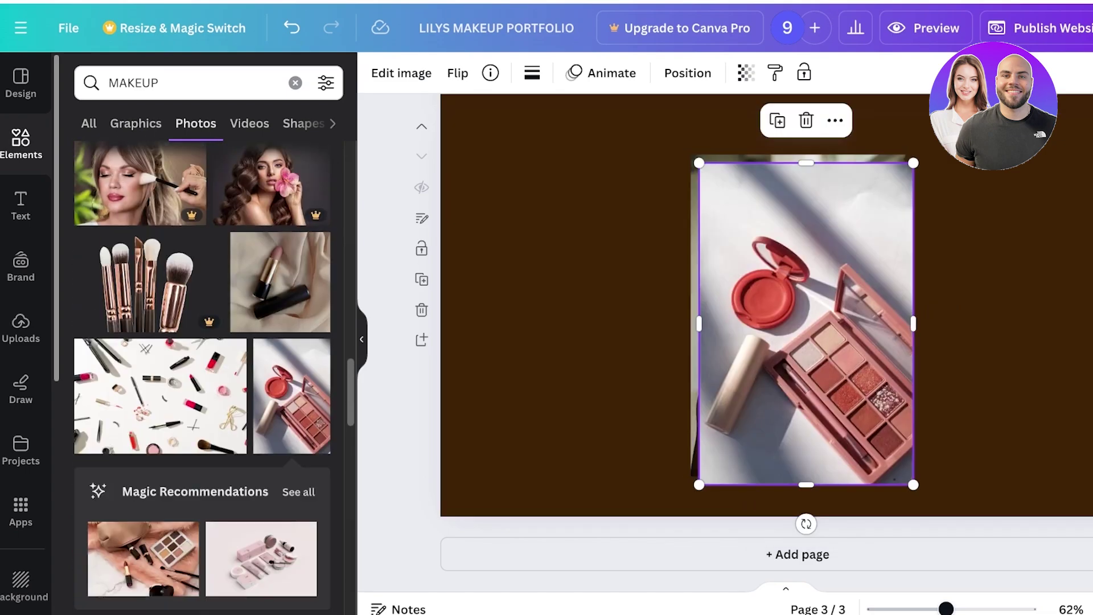
drag(807, 323, 662, 256)
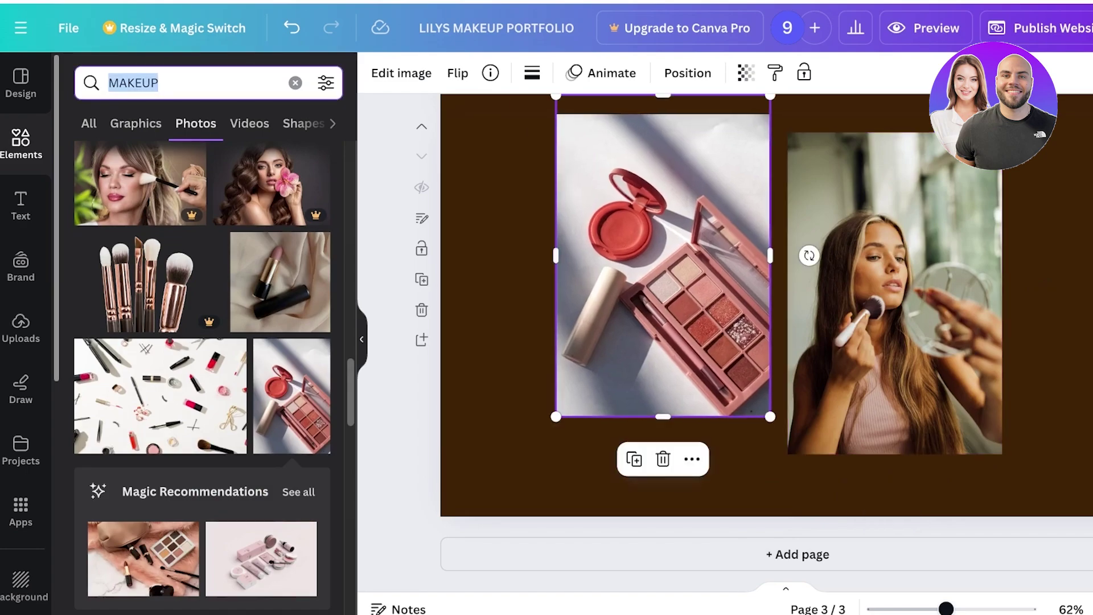
Step: Search MODEL MAKEUP and add the purple-eyeshadow, freckled and red-lip model photos
text(MODEL)
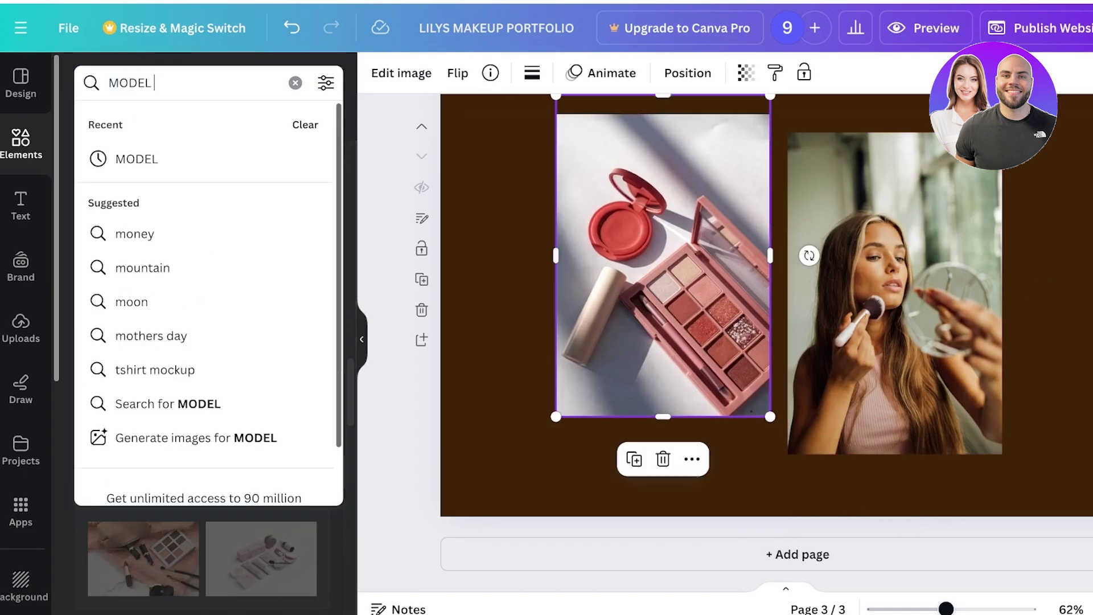
text( MAKEUP)
key(Return)
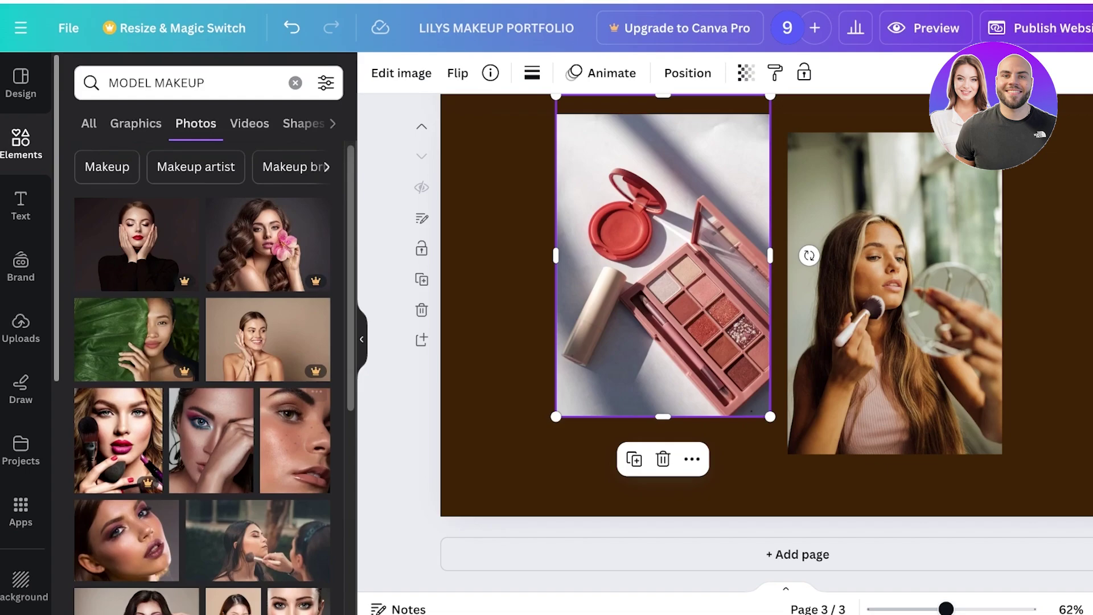
scroll(256, 392, down, 3)
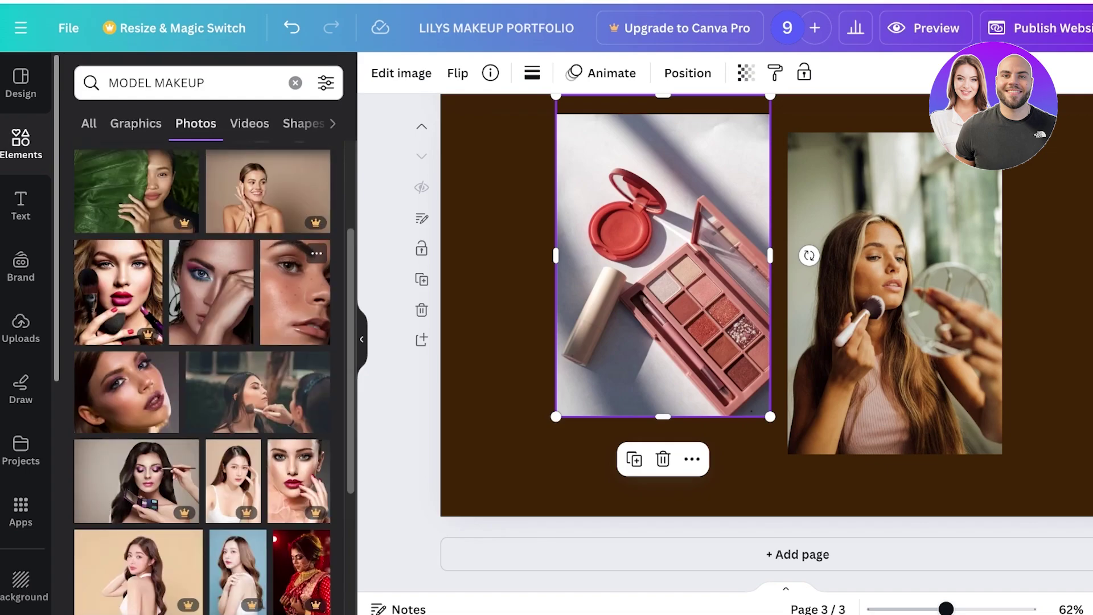
click(127, 392)
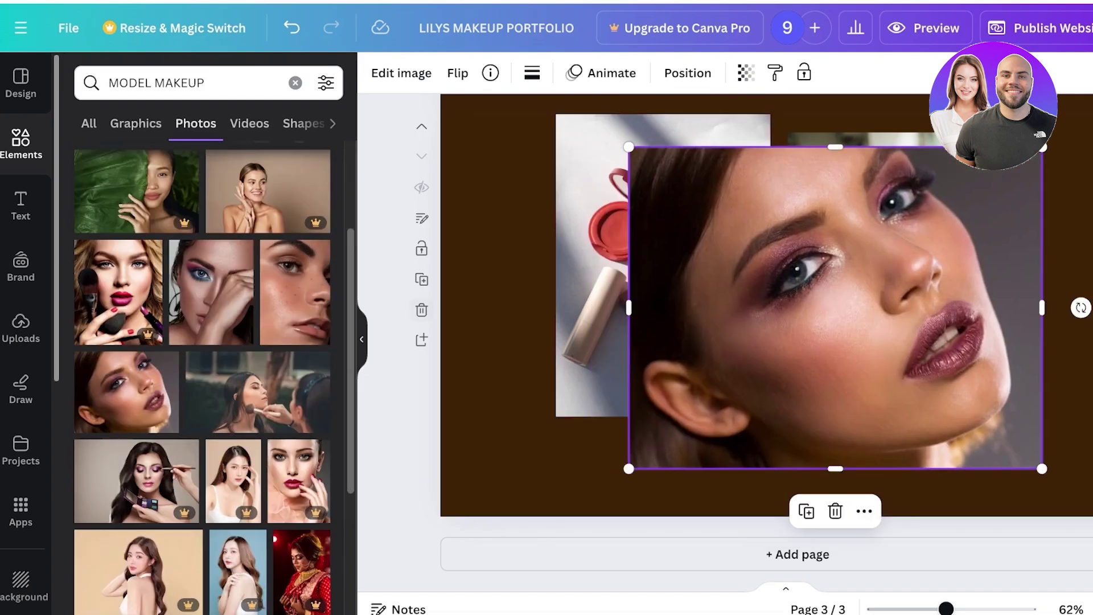
click(295, 292)
drag(771, 229, 729, 229)
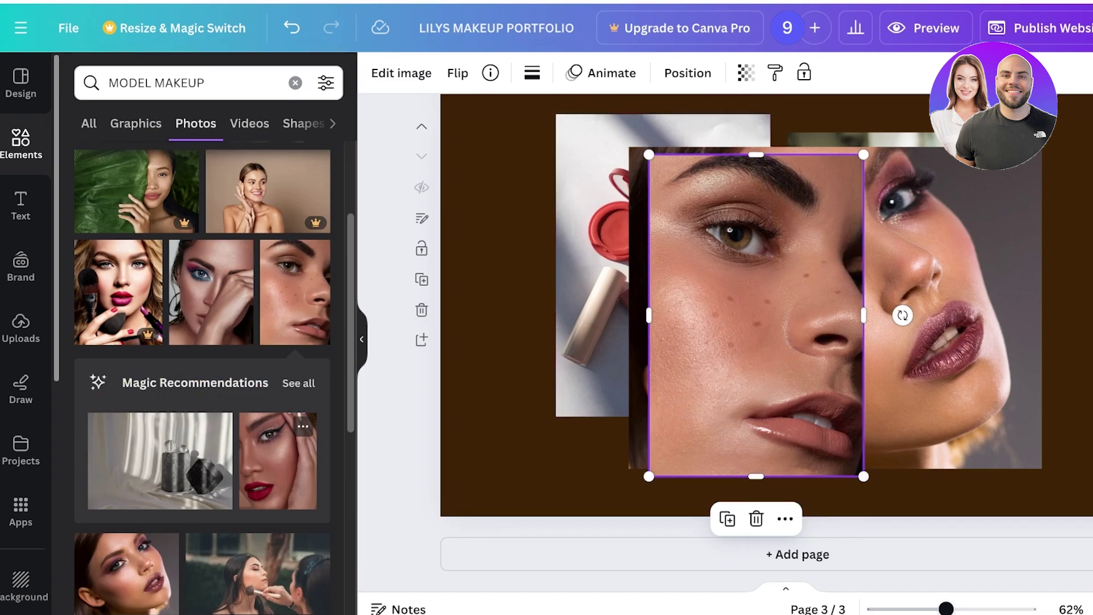
click(278, 460)
drag(793, 314, 609, 314)
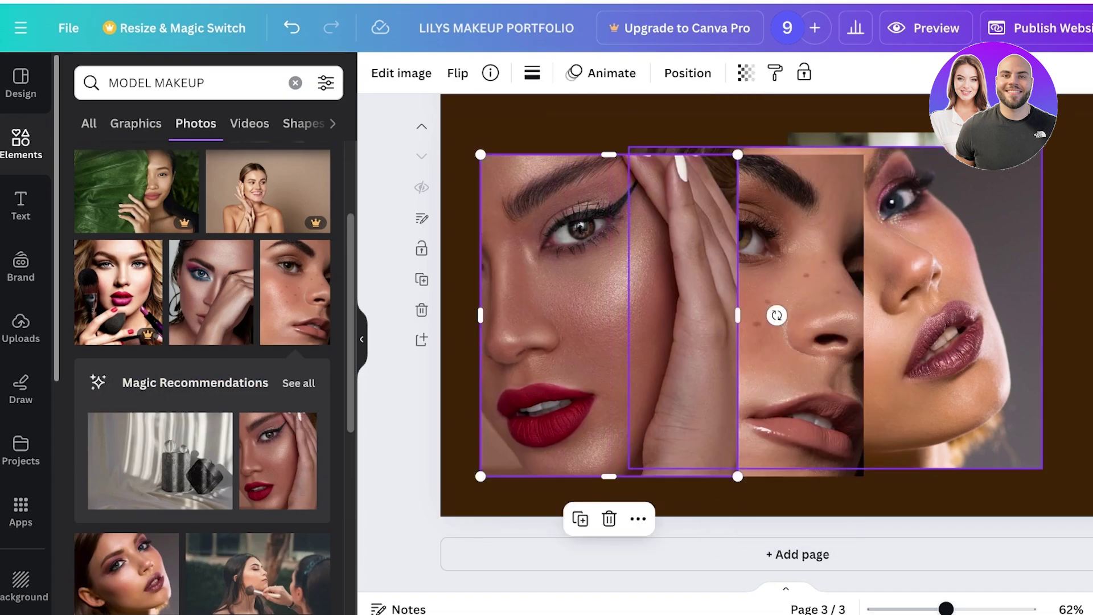
drag(797, 313, 979, 313)
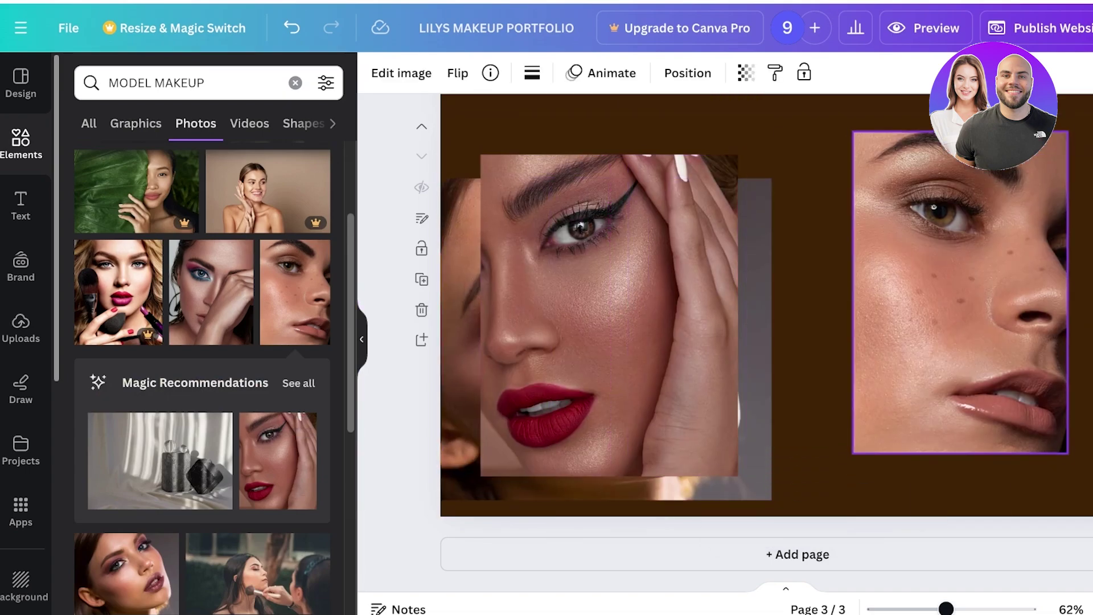
Step: Resize the red-lip photo into the right-hand spot and overlap the eyeshadow close-up on it
click(609, 315)
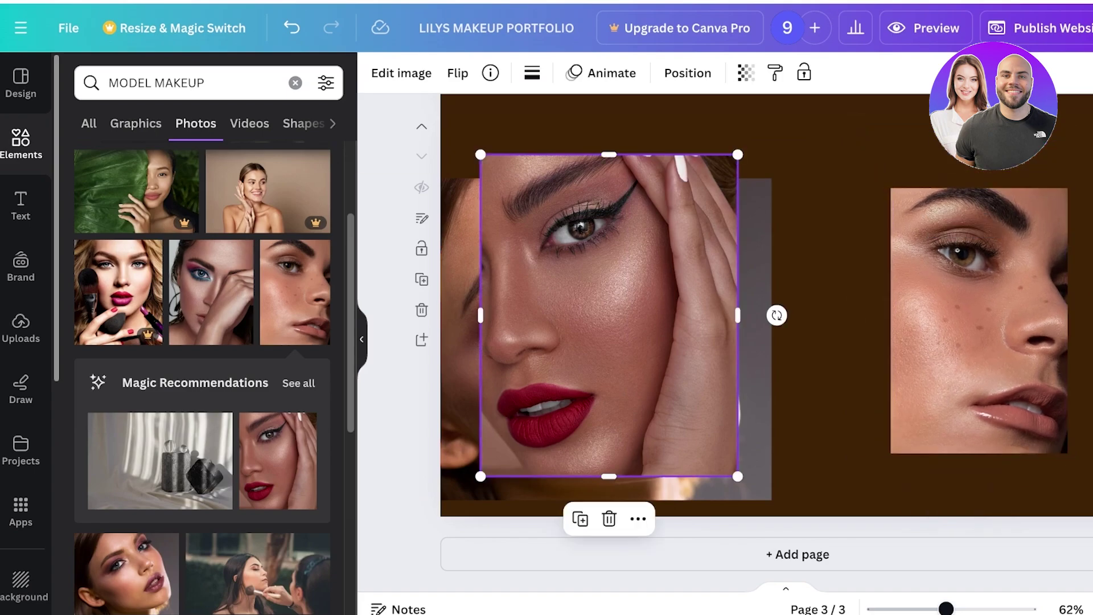
drag(481, 154, 531, 215)
drag(634, 342, 968, 314)
click(606, 339)
drag(606, 339, 874, 277)
click(295, 82)
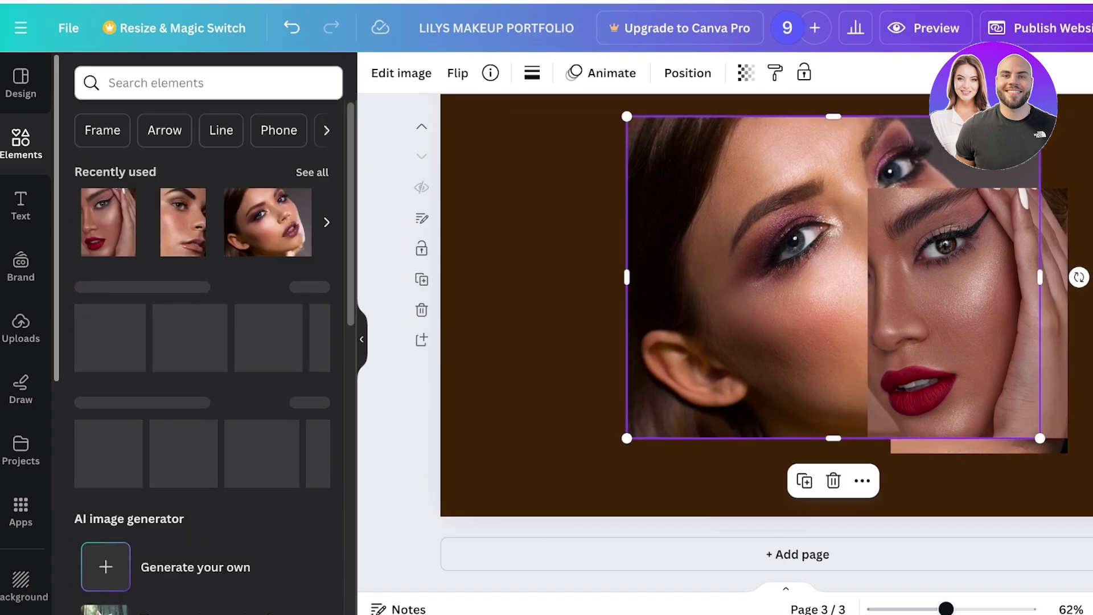
Step: Search elements for FRAME and shrink the two photos into a small top-right box
text(FRAME)
key(Return)
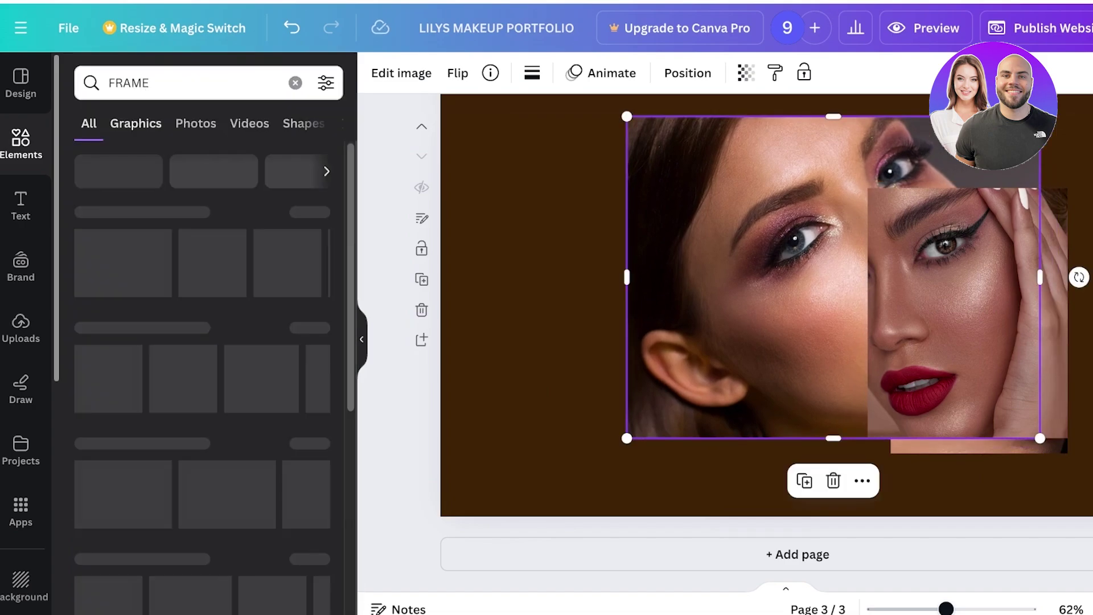
key(ctrl+a)
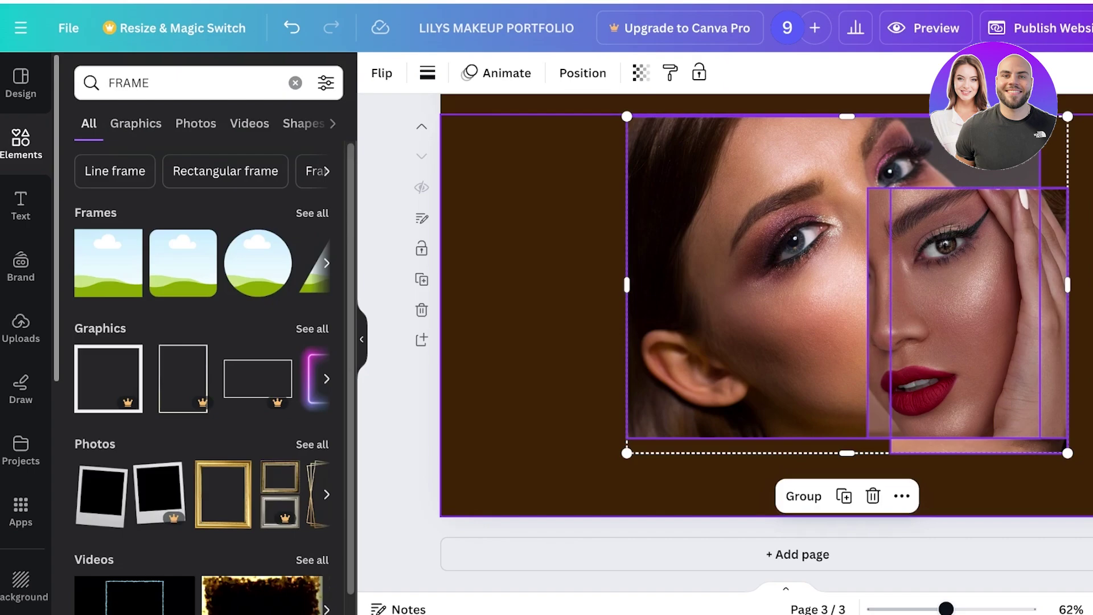
drag(627, 449, 961, 198)
key(Escape)
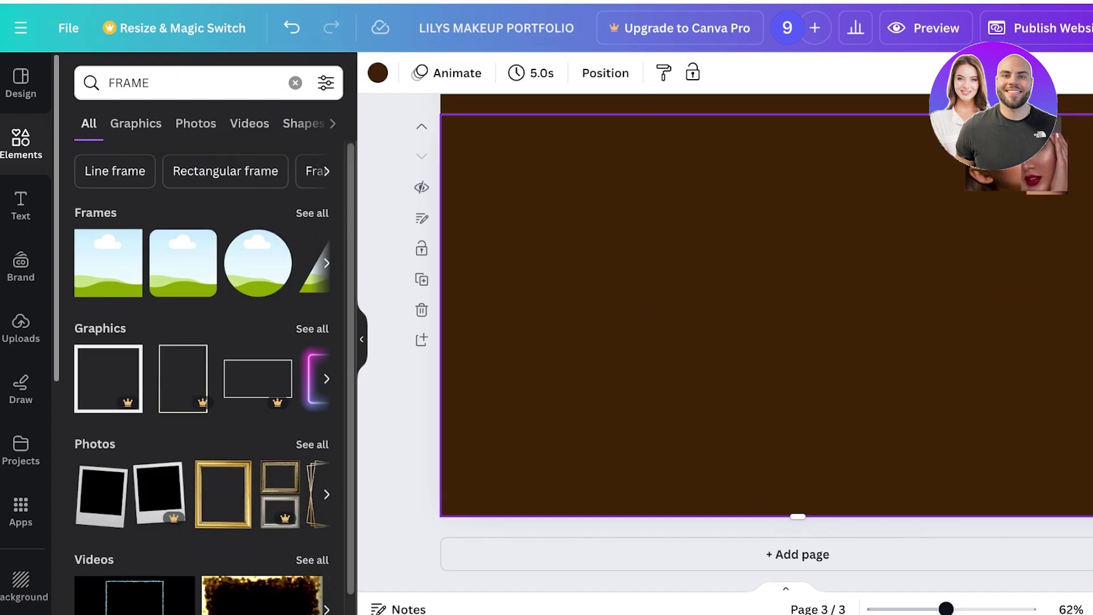
Step: Place three square frames in a row across page 3
click(312, 212)
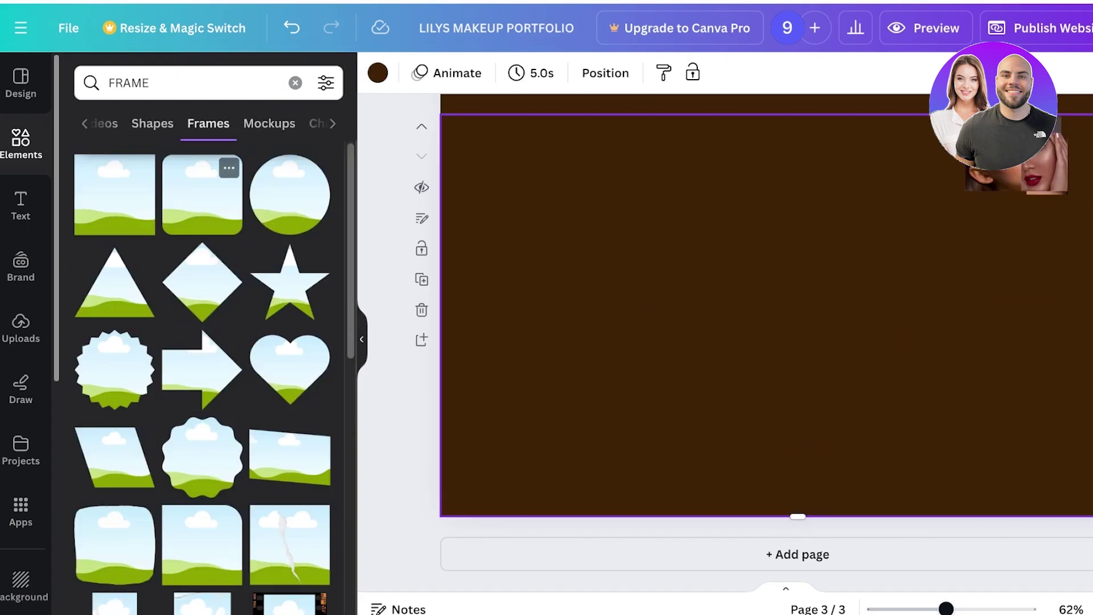
scroll(202, 341, down, 3)
scroll(202, 341, up, 3)
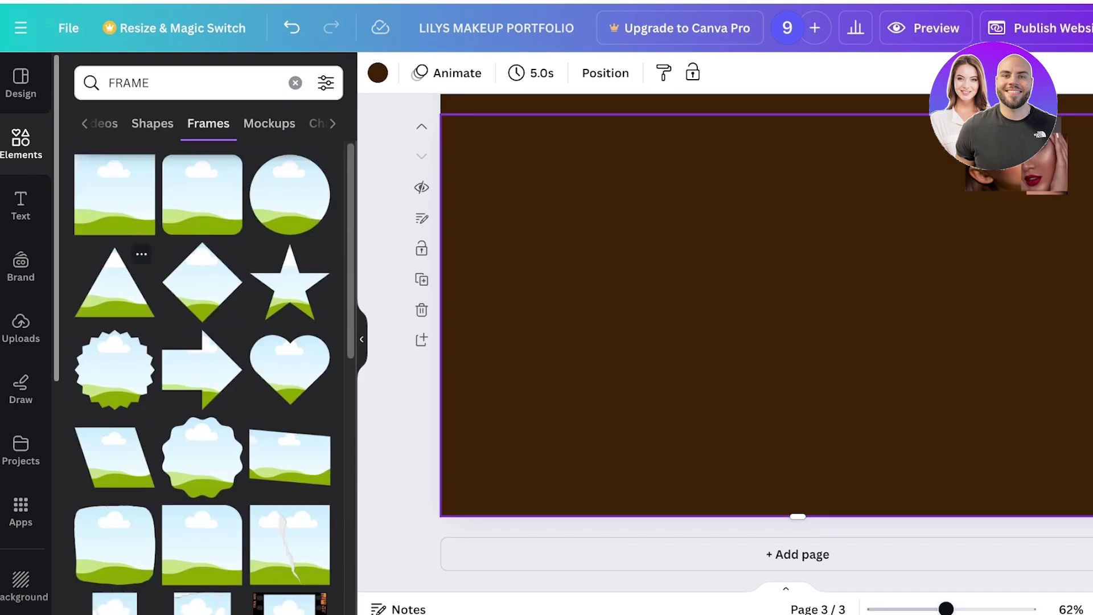
click(114, 193)
drag(772, 297, 583, 256)
drag(114, 194, 825, 257)
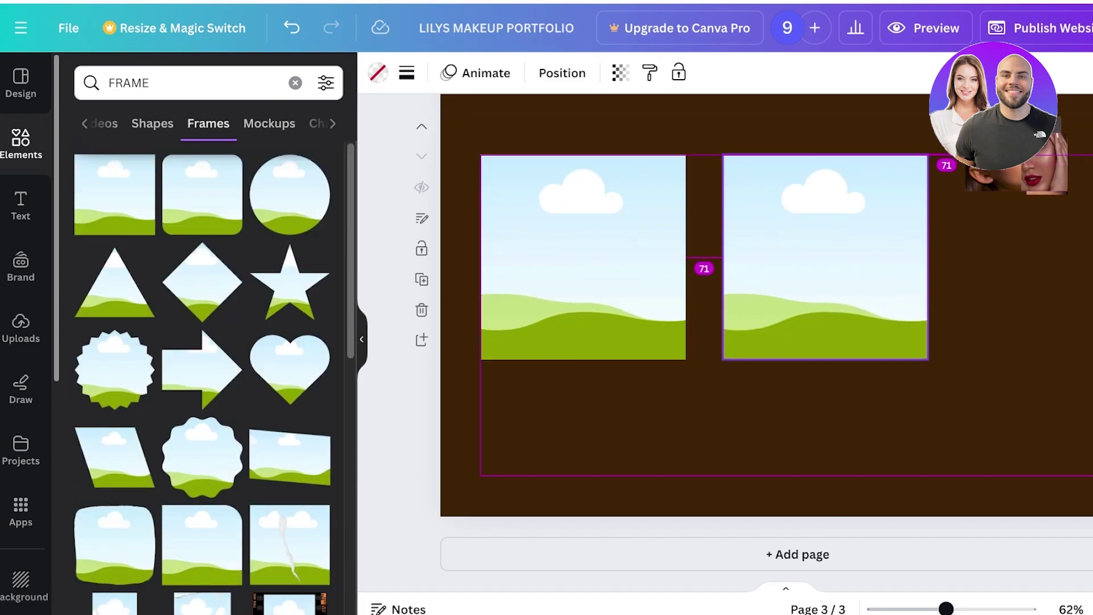
drag(114, 193, 1048, 258)
Step: Select the three frames and space them evenly horizontally
drag(1050, 391, 549, 251)
drag(809, 256, 791, 255)
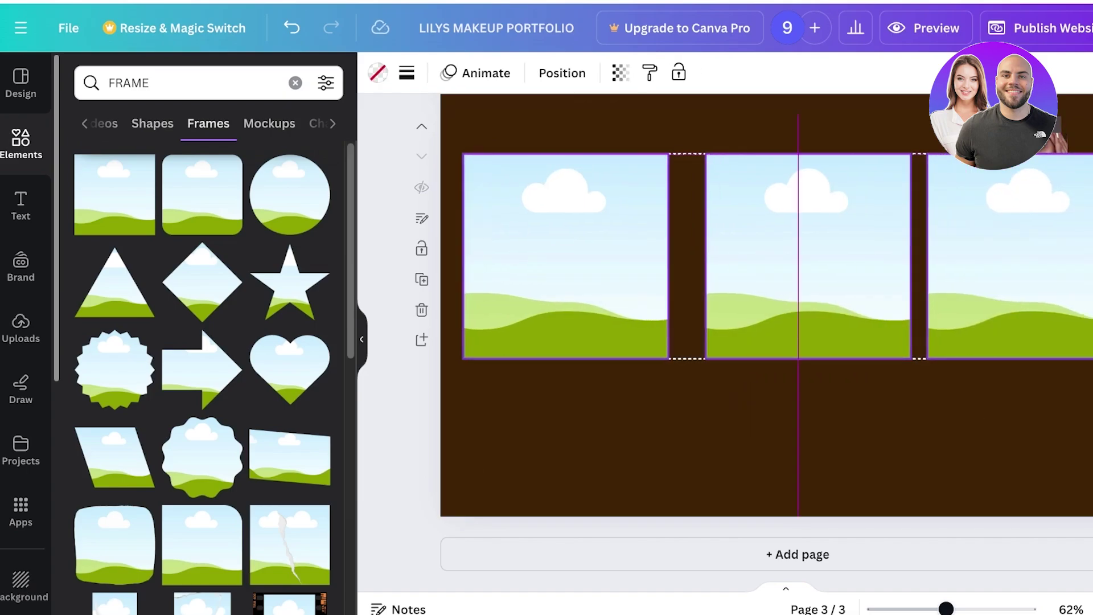
click(853, 402)
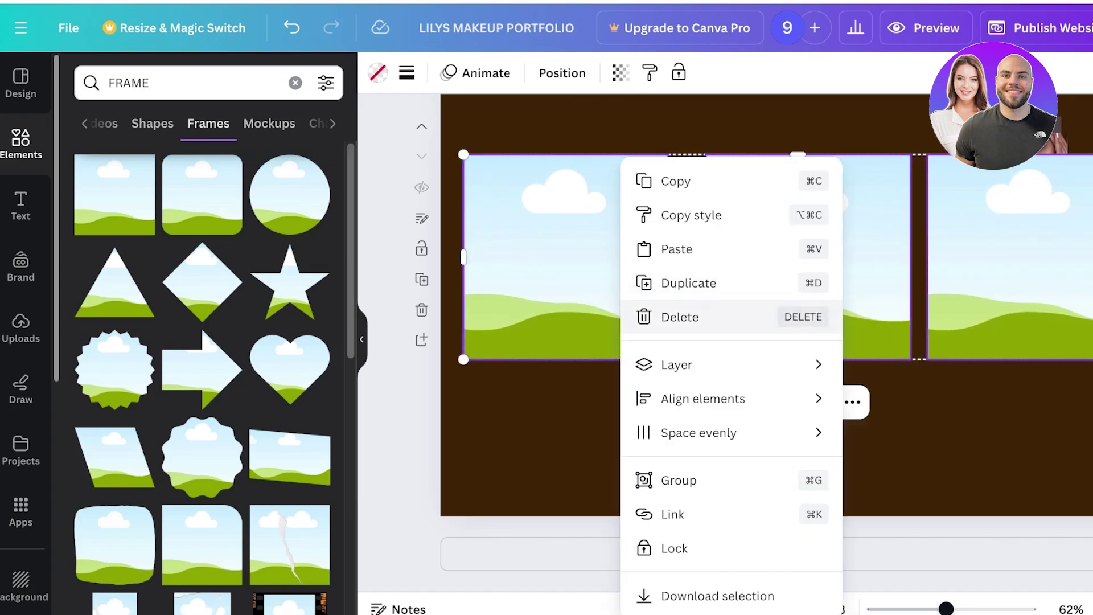
mouse_move(700, 433)
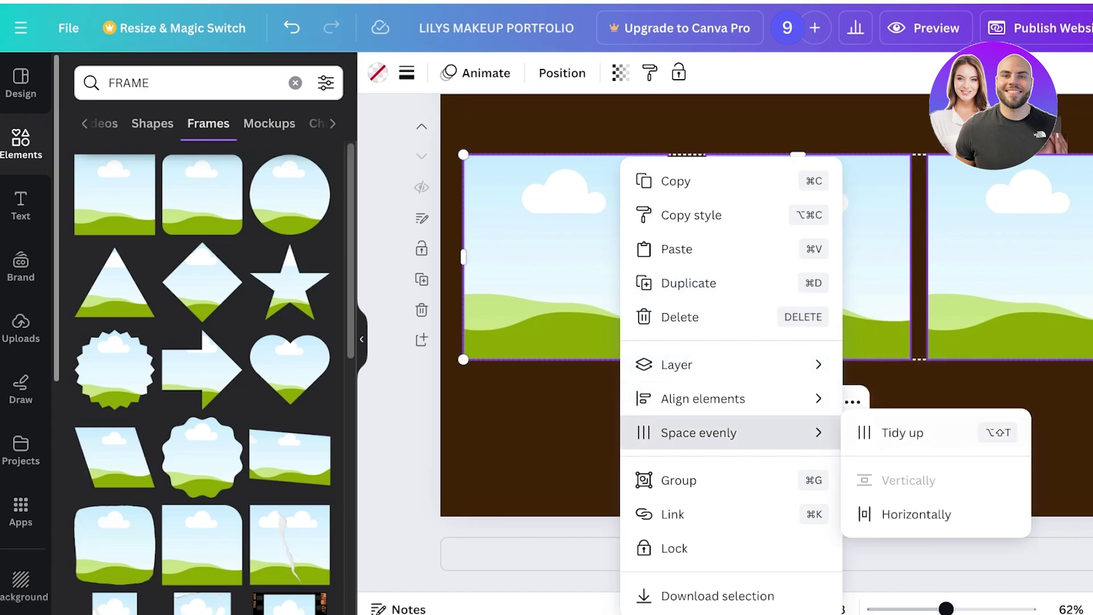
click(916, 515)
key(Escape)
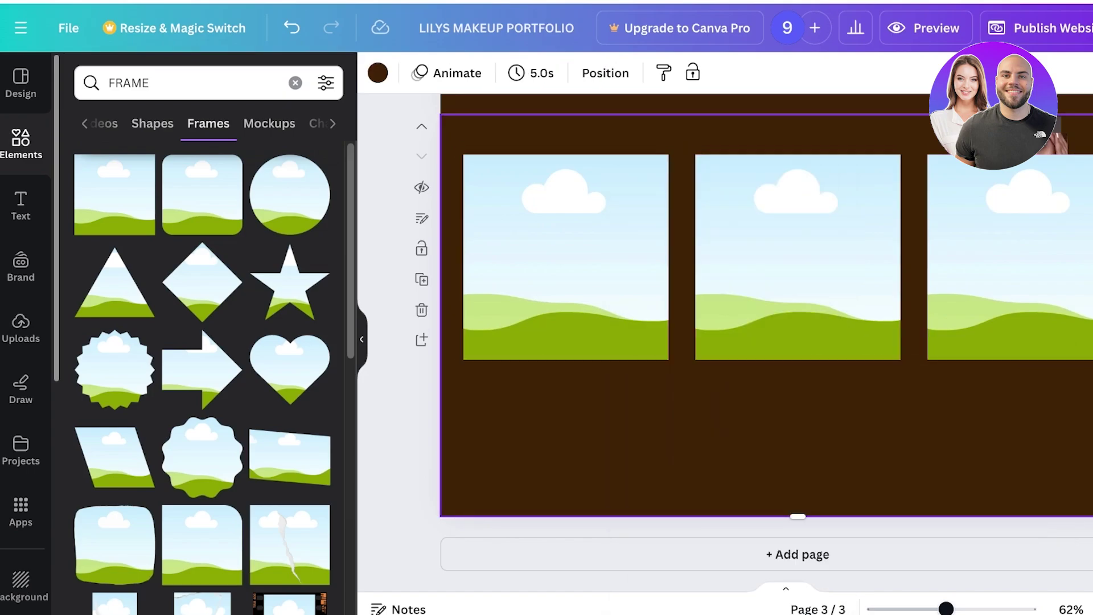
Step: Drop makeup photos into the frames and adjust the left photo's crop
drag(1044, 161, 776, 251)
drag(1090, 171, 566, 307)
double_click(566, 257)
key(Return)
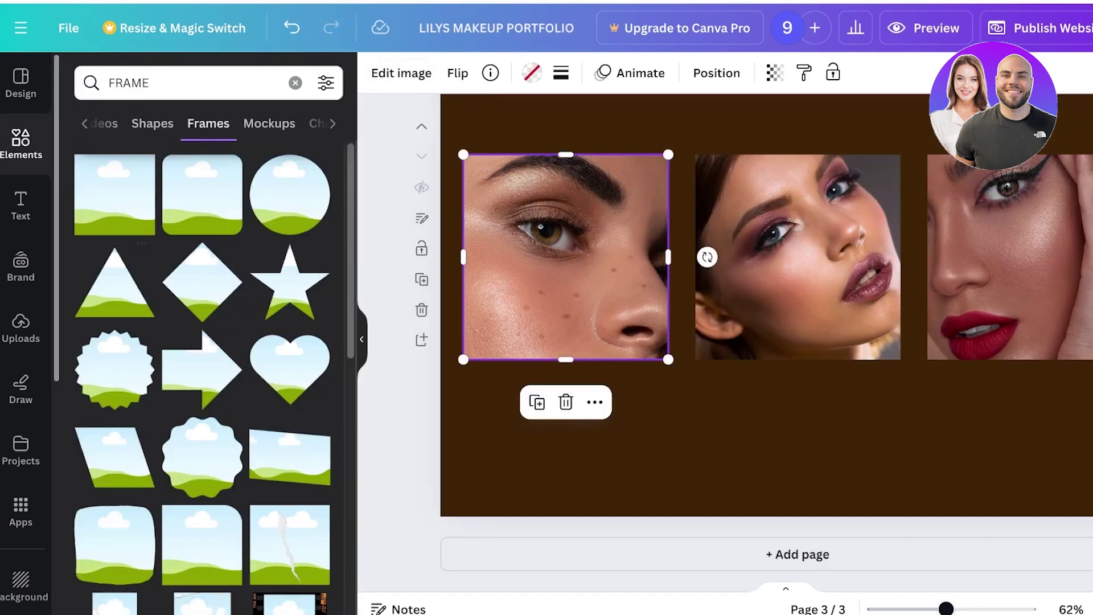
click(21, 205)
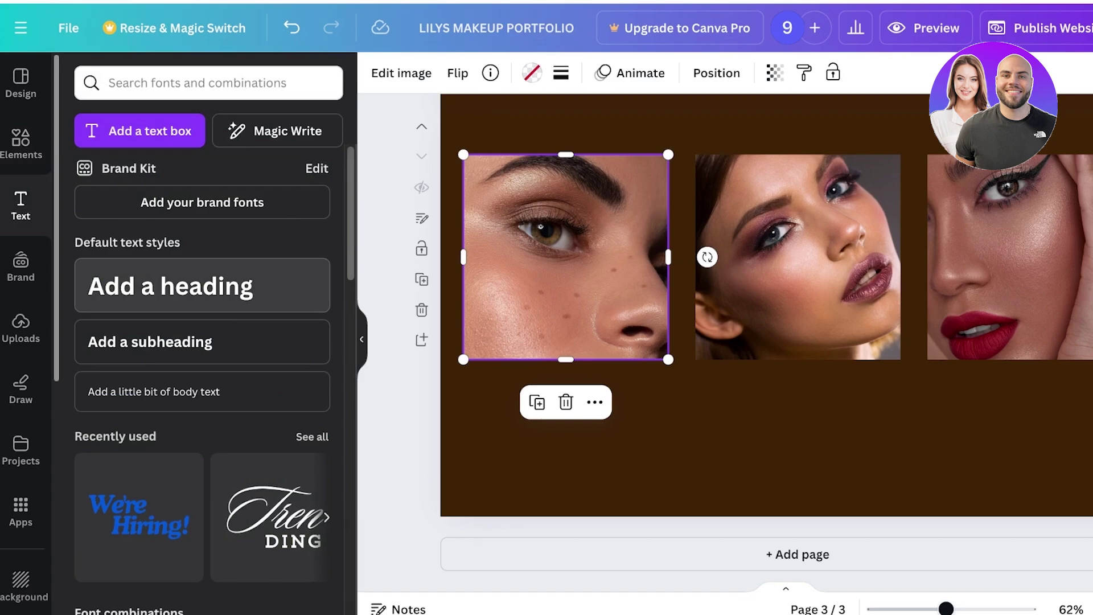
Step: Add the NATURAL MAKEUP label and a duplicate retitled FULL GLAM under the middle photo
click(170, 286)
text(NA)
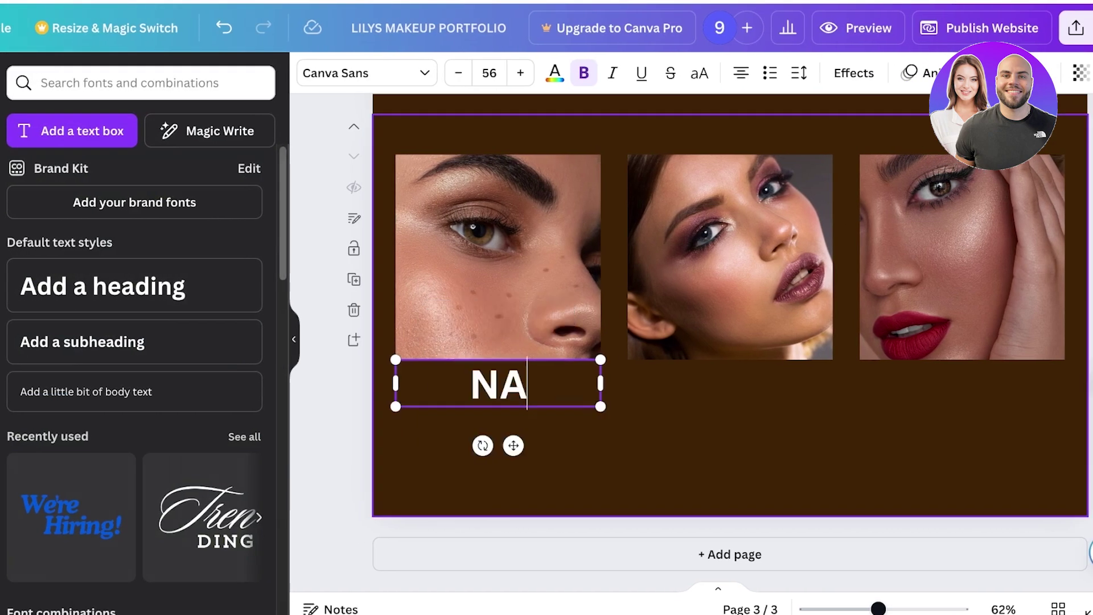
text(TURAL MAKEUP)
key(Escape)
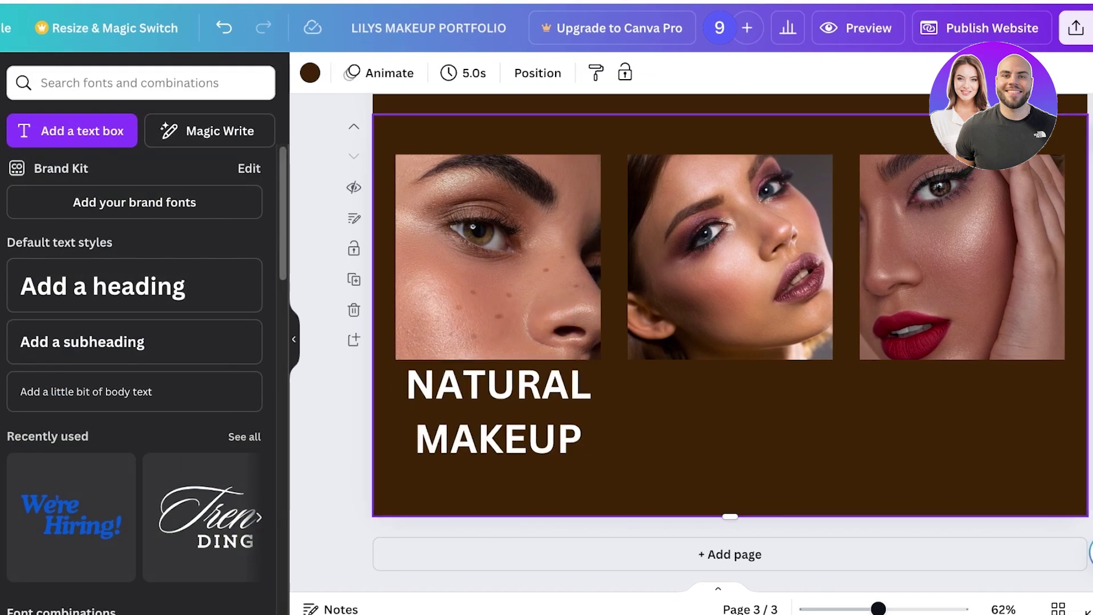
key(ctrl+d)
drag(709, 439, 734, 439)
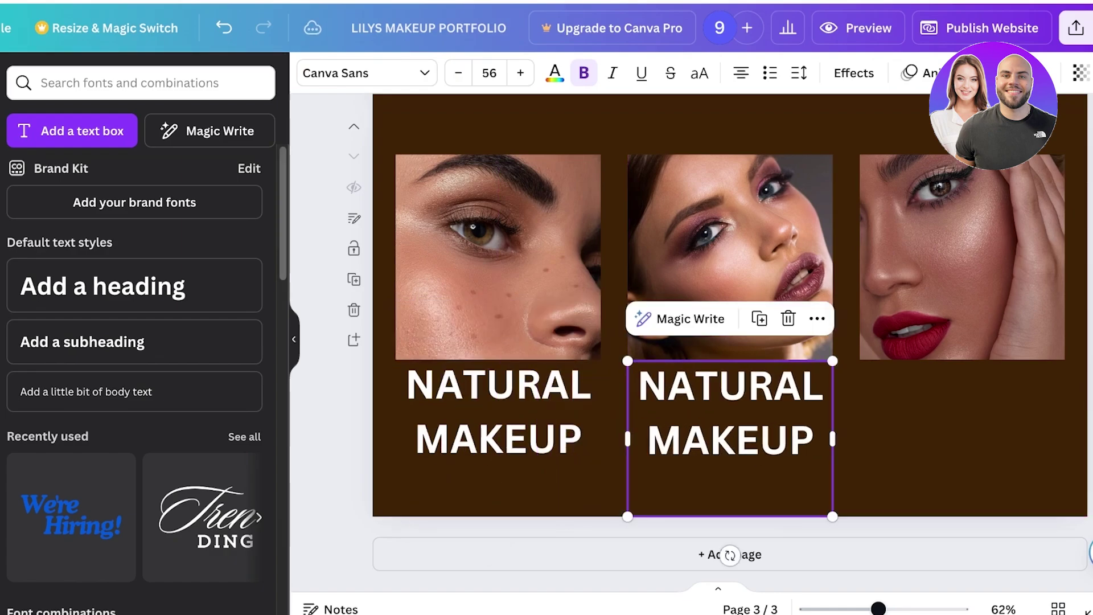
double_click(730, 410)
text(FULL GLAM)
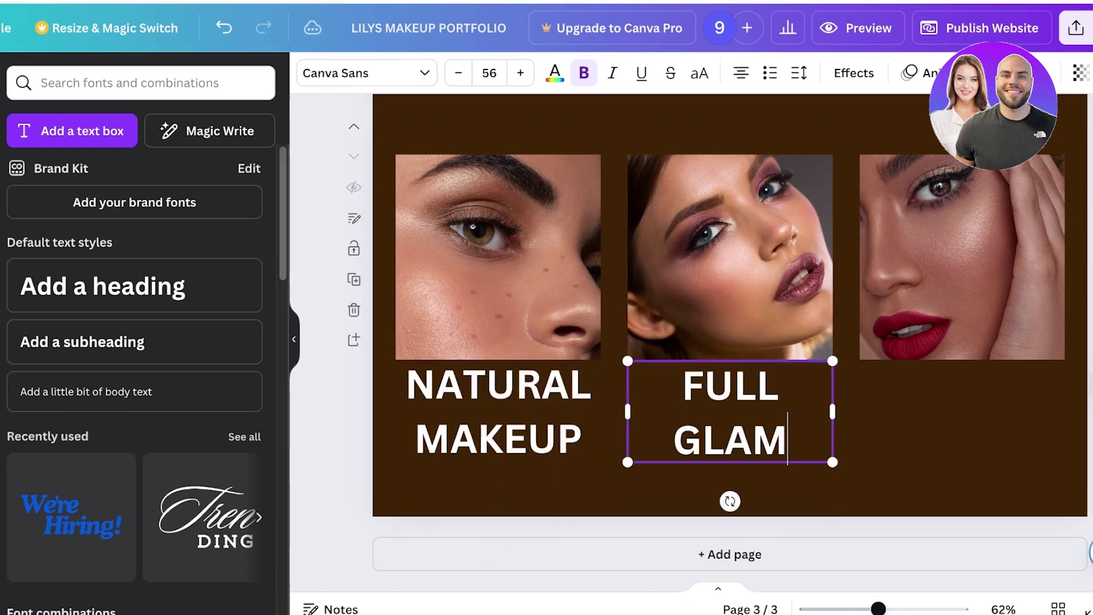
key(Escape)
Step: Add a CATTY MAKEUP label under the third photo and add a blank fourth page
drag(738, 420, 962, 420)
double_click(962, 421)
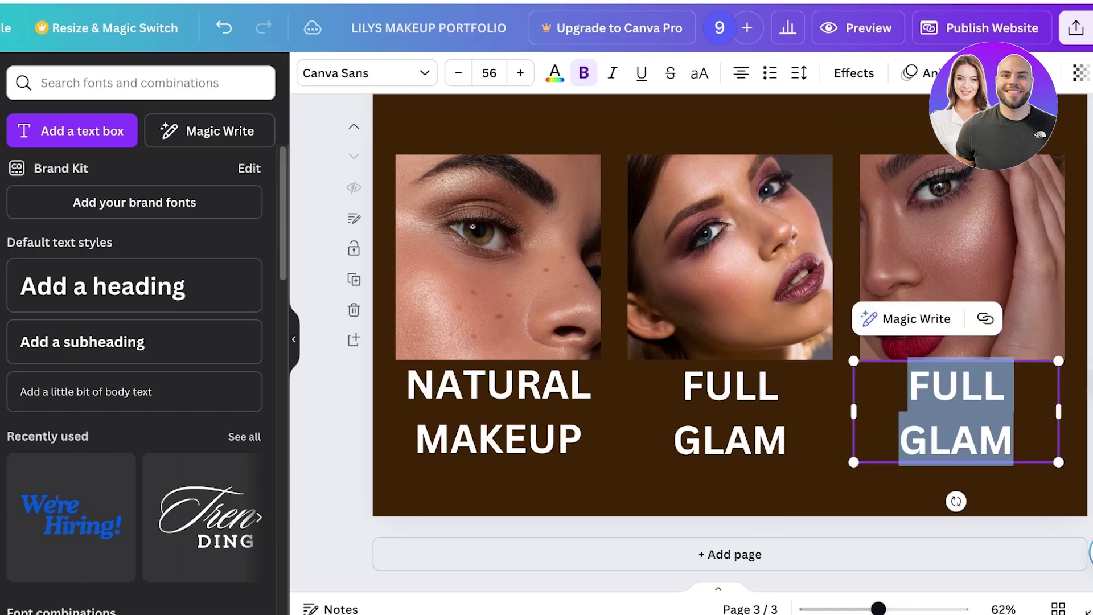
key(BackSpace)
text(CATTY MAKEUP)
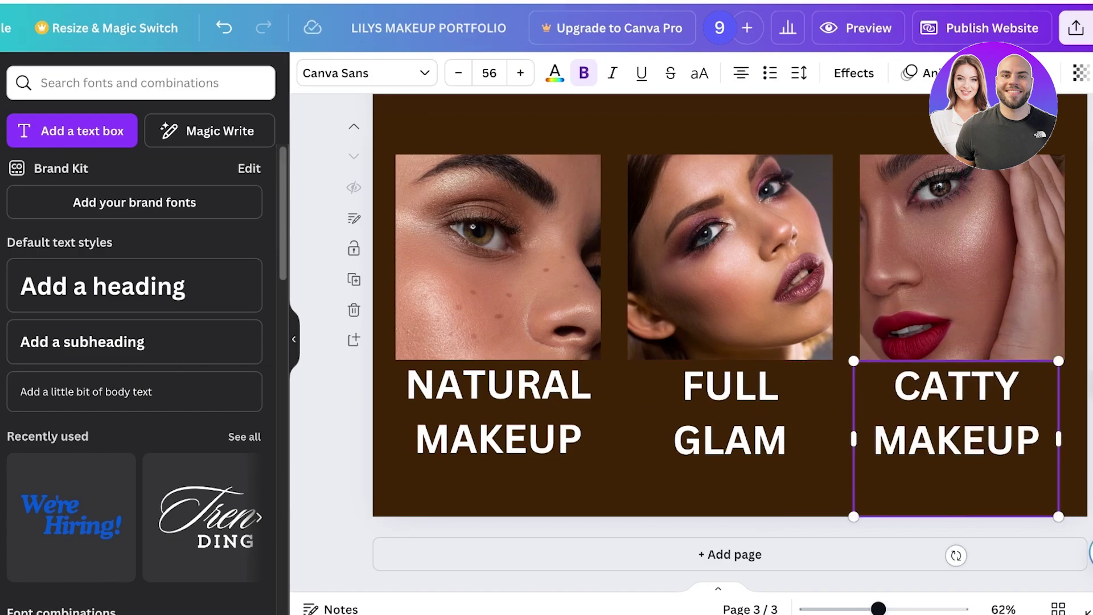
key(ctrl+Return)
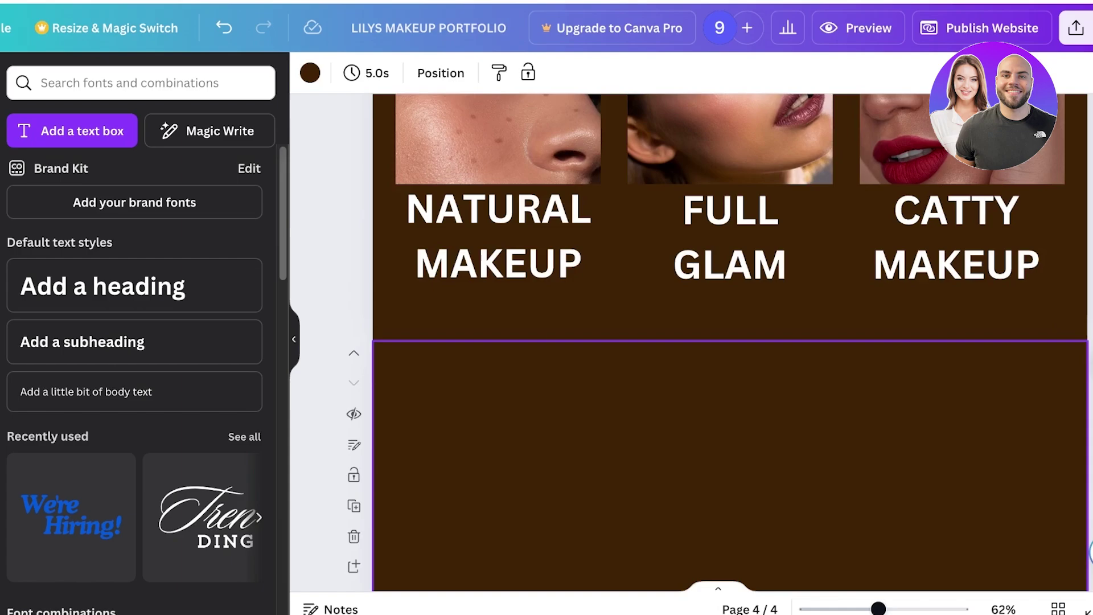
Step: Copy the NATURAL MAKEUP label onto page 4 as its title
key(Escape)
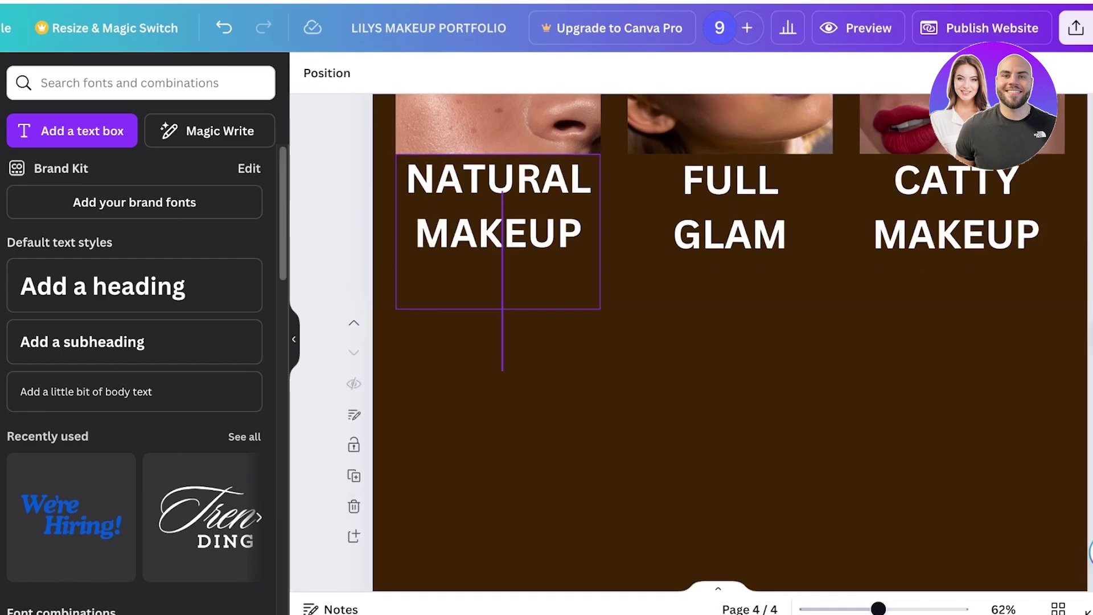
click(508, 279)
drag(498, 231, 848, 293)
scroll(848, 292, up, 5)
scroll(729, 342, up, 5)
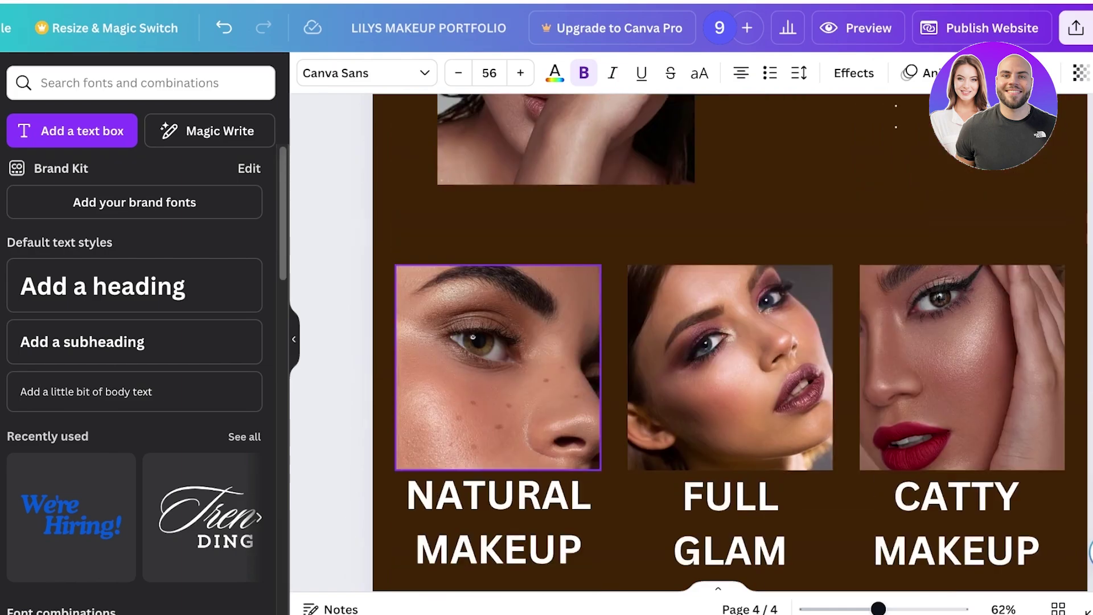
scroll(728, 342, down, 2)
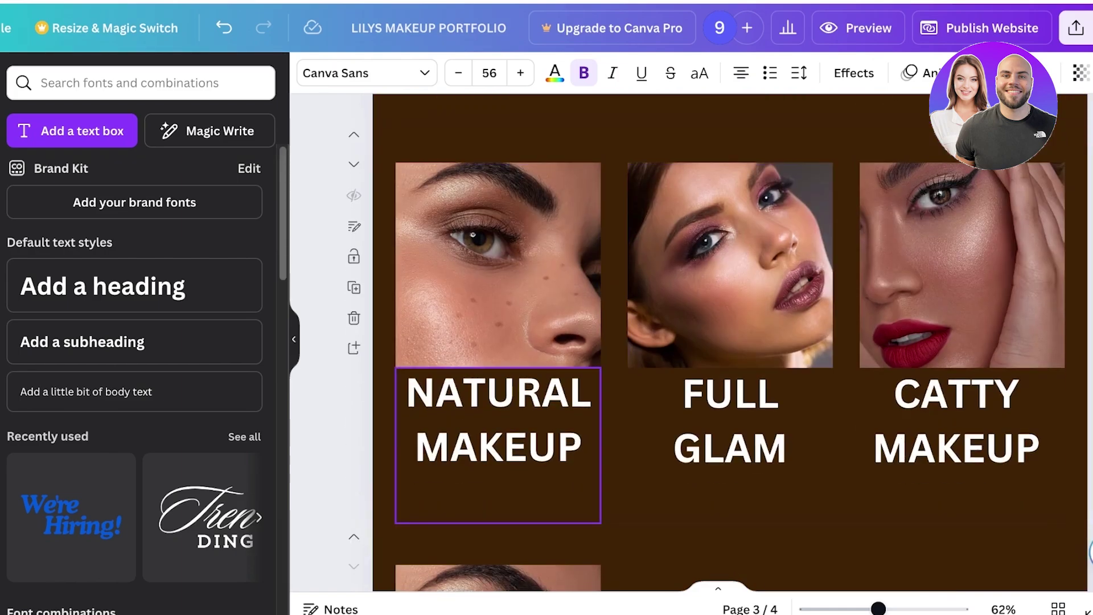
Step: Link the gallery's NATURAL MAKEUP label to page 4 - Untitled
click(496, 390)
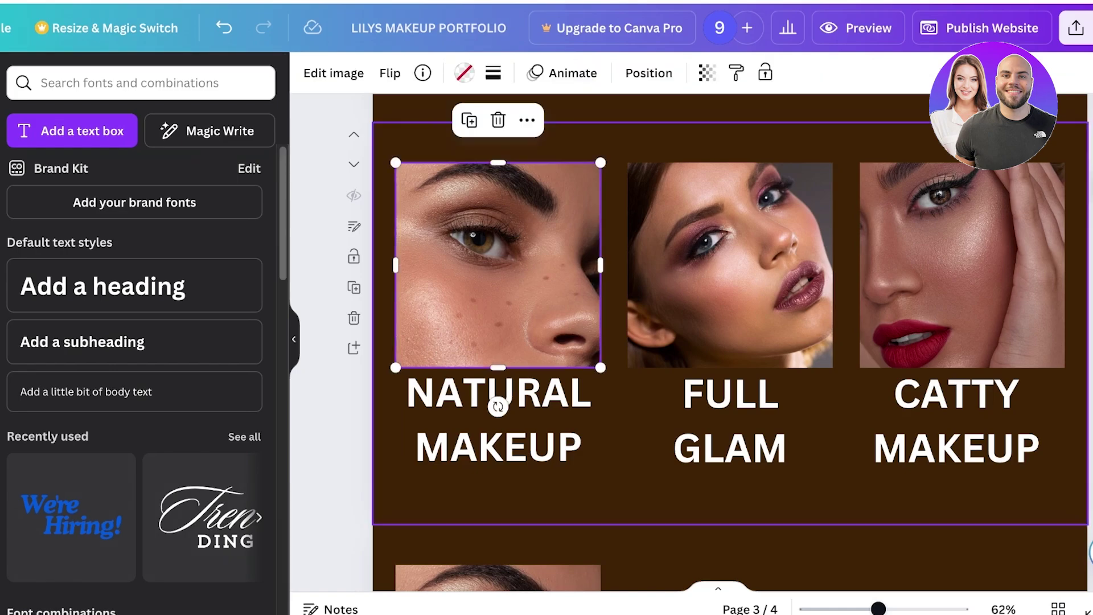
click(496, 390)
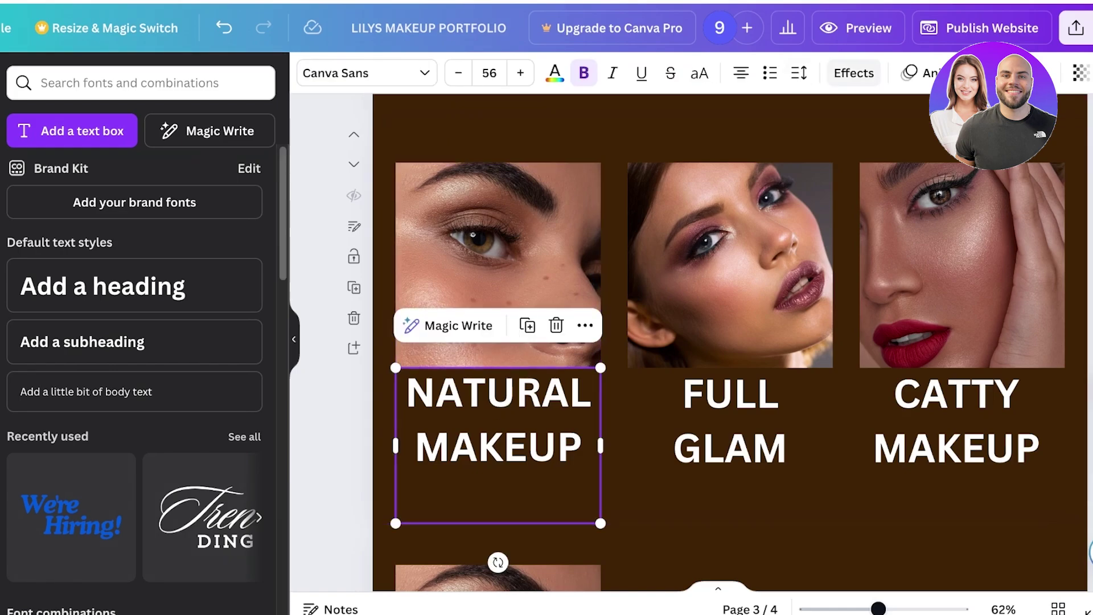
right_click(445, 433)
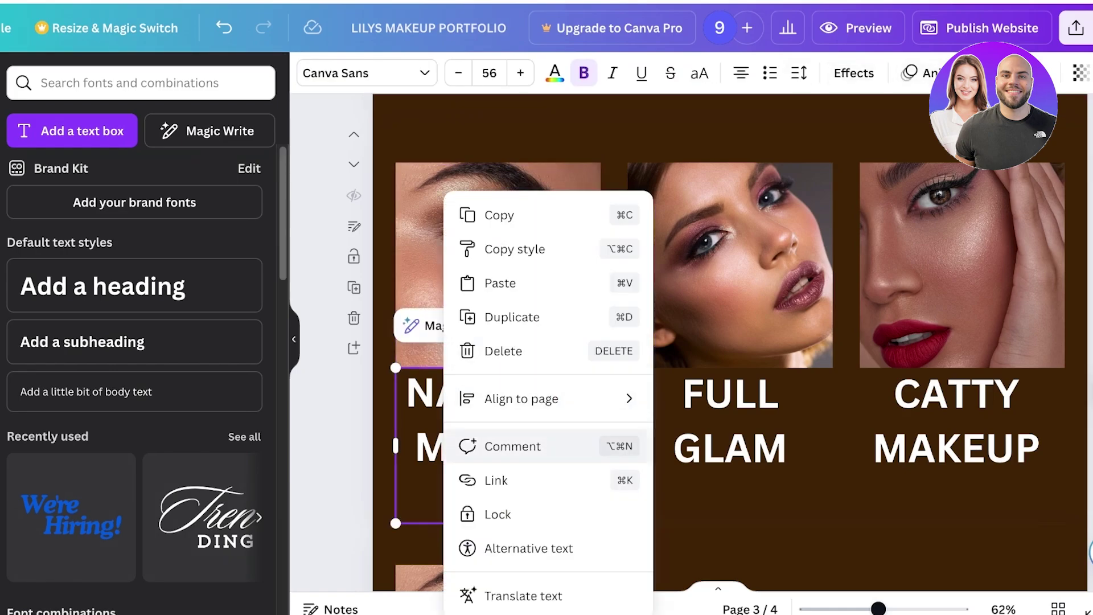
click(496, 480)
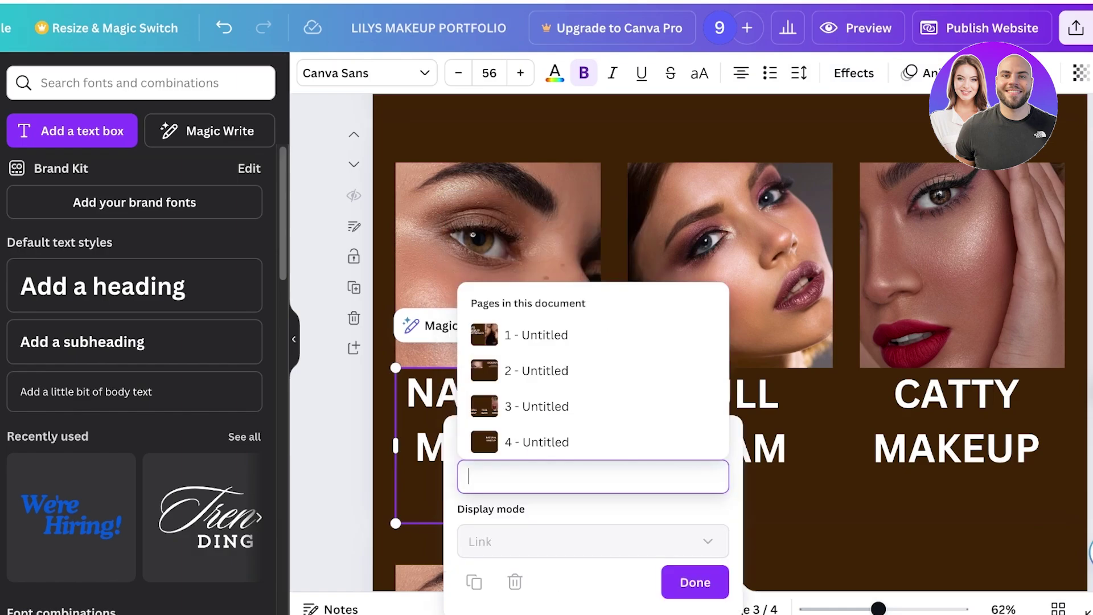
scroll(586, 370, down, 1)
key(Down)
key(Down)
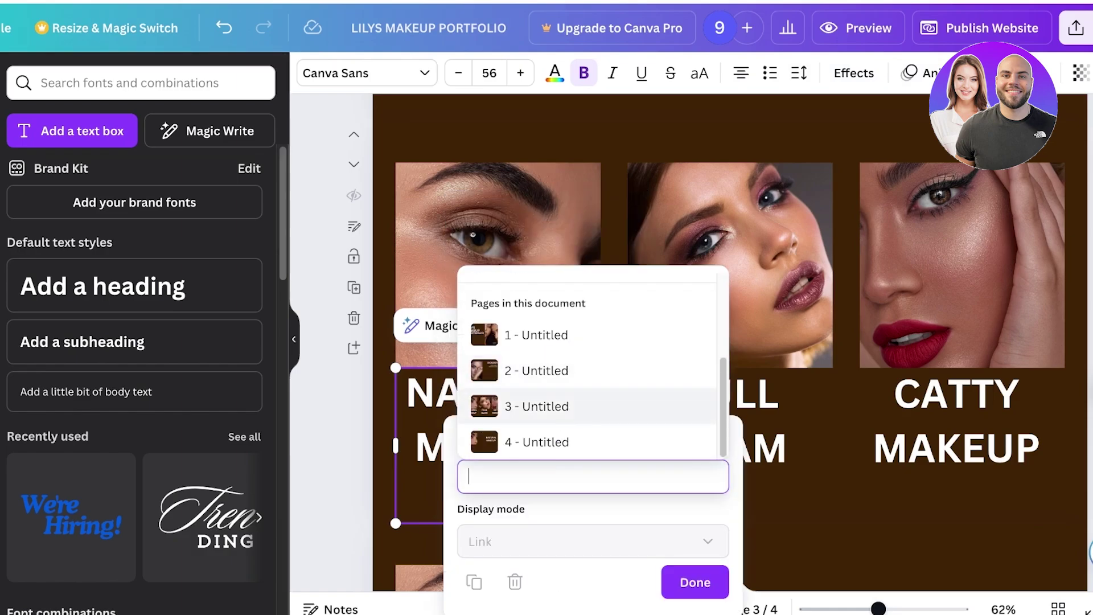
key(Return)
scroll(729, 341, down, 4)
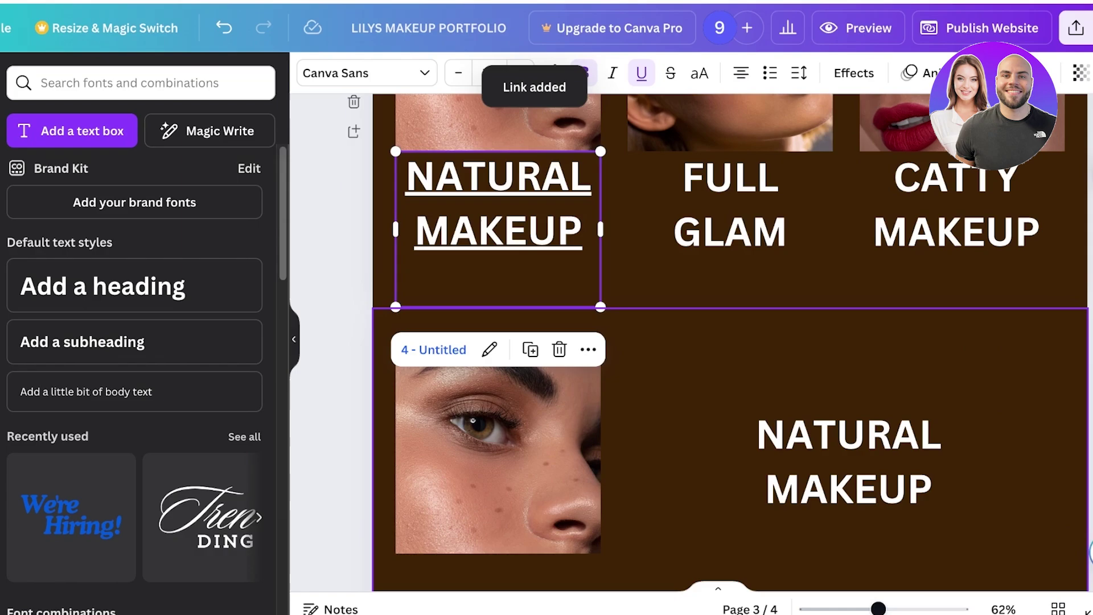
scroll(729, 342, up, 2)
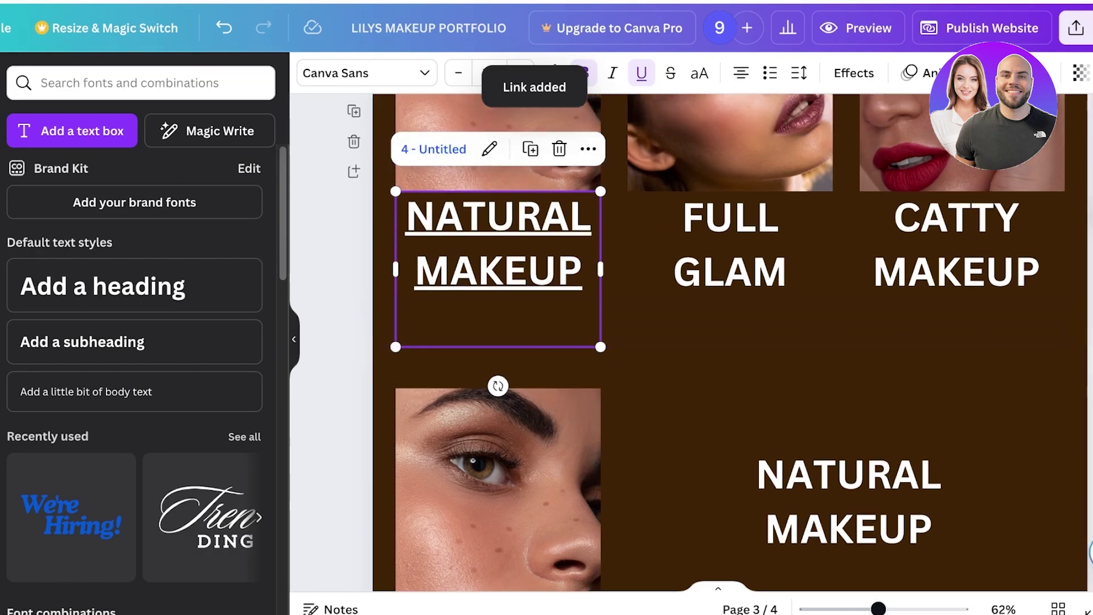
scroll(729, 341, up, 4)
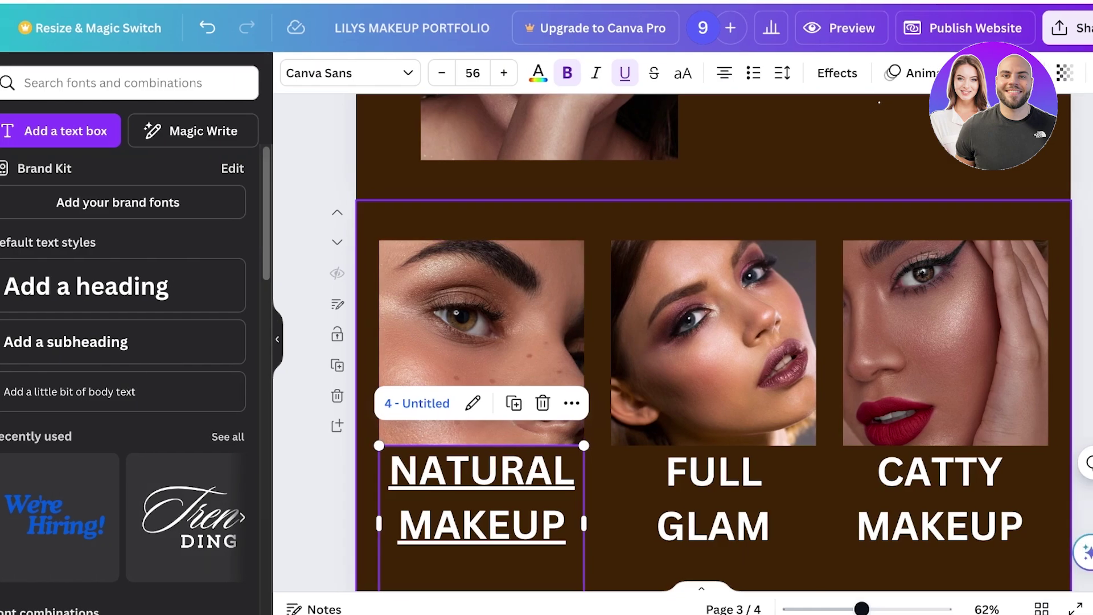
key(Escape)
scroll(689, 342, up, 15)
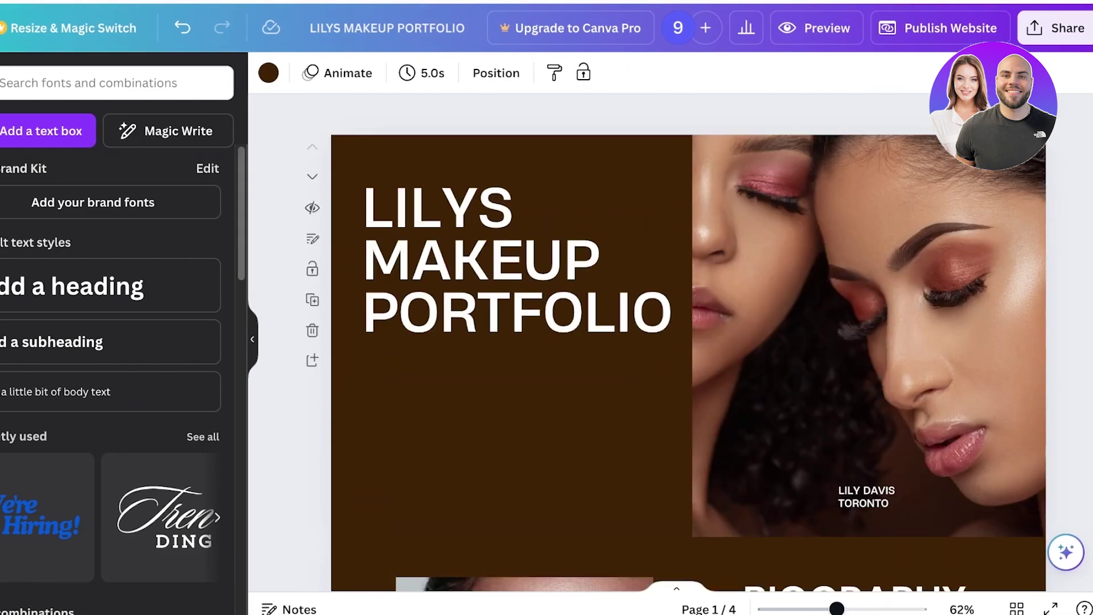
scroll(675, 359, down, 1)
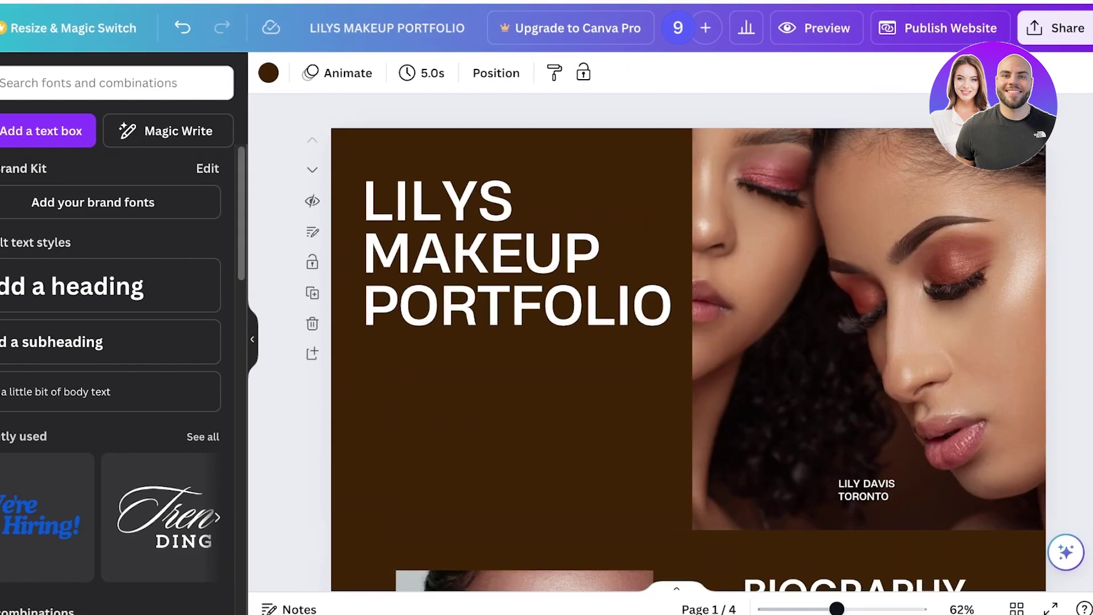
click(941, 28)
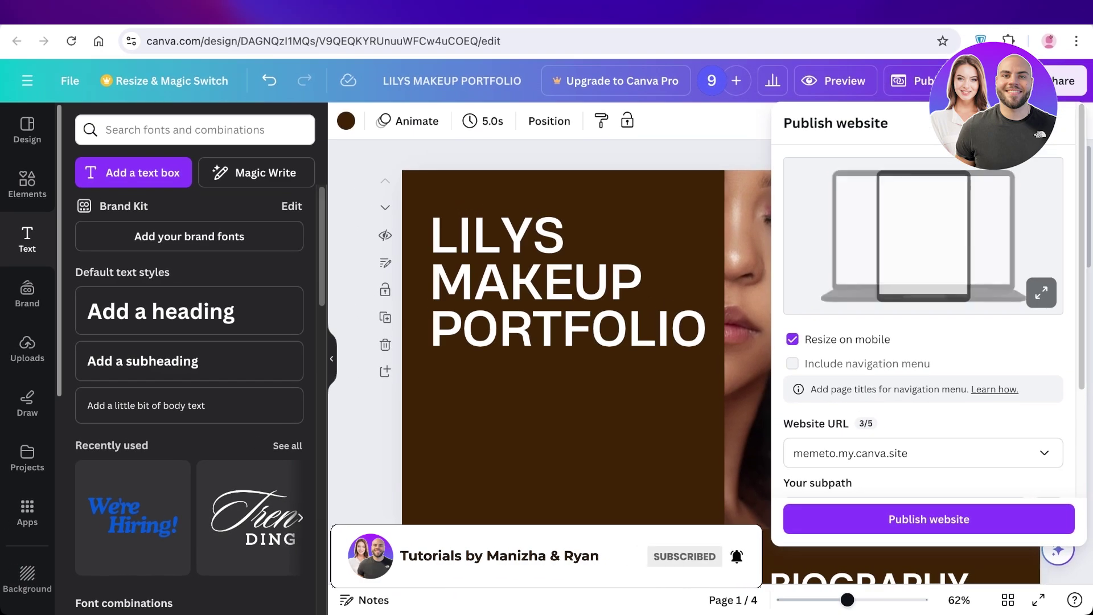
key(Escape)
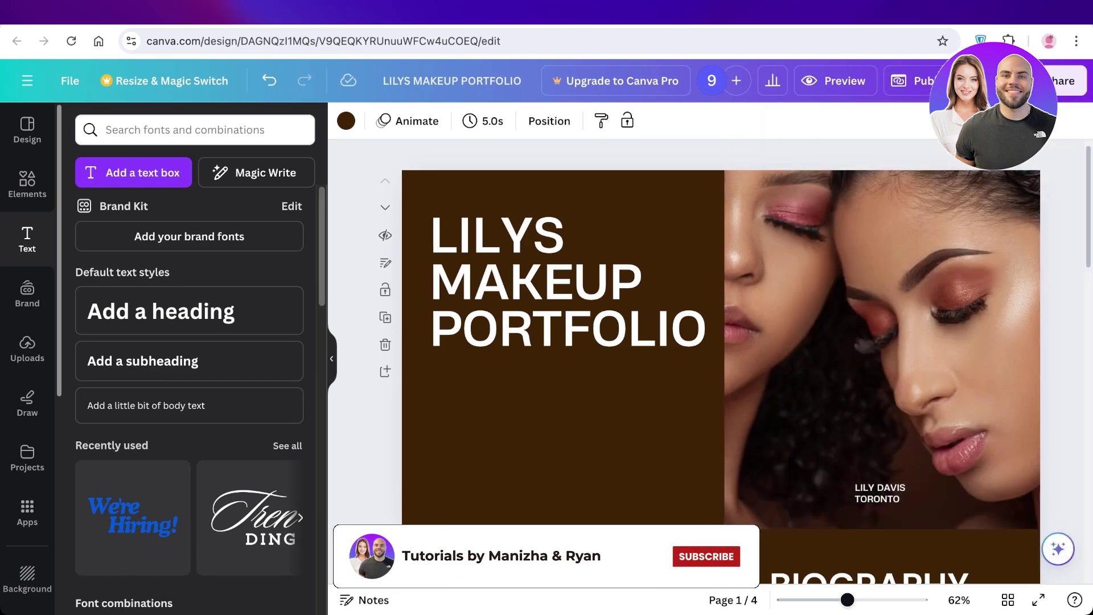